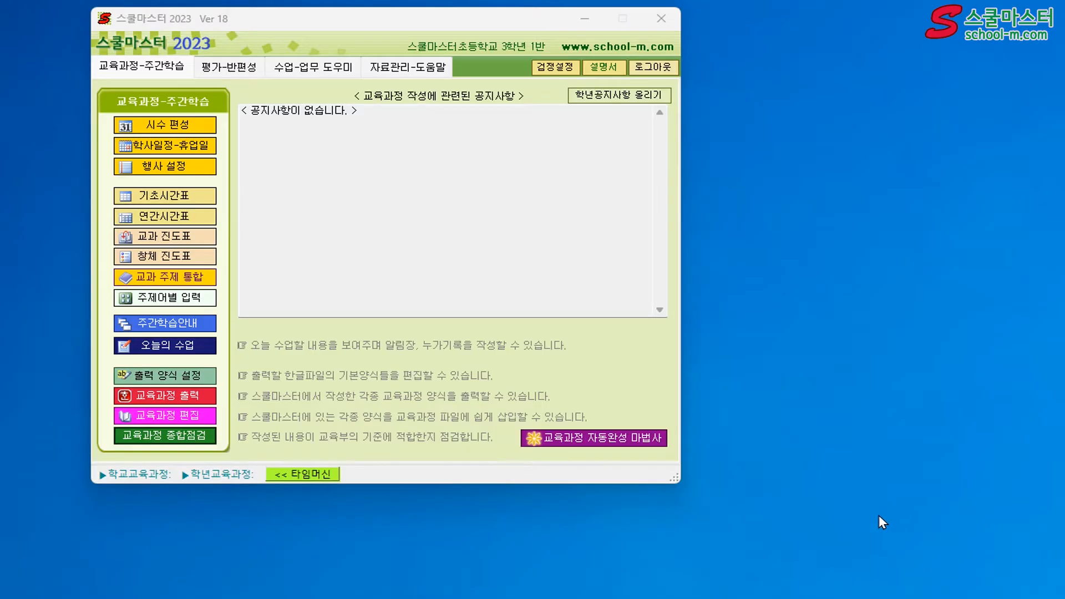
Run the comprehensive curriculum check (교육과정 종합점검), review the check results and the items to correct, and close the report
{"action": "left_click", "coordinate": [176, 437]}
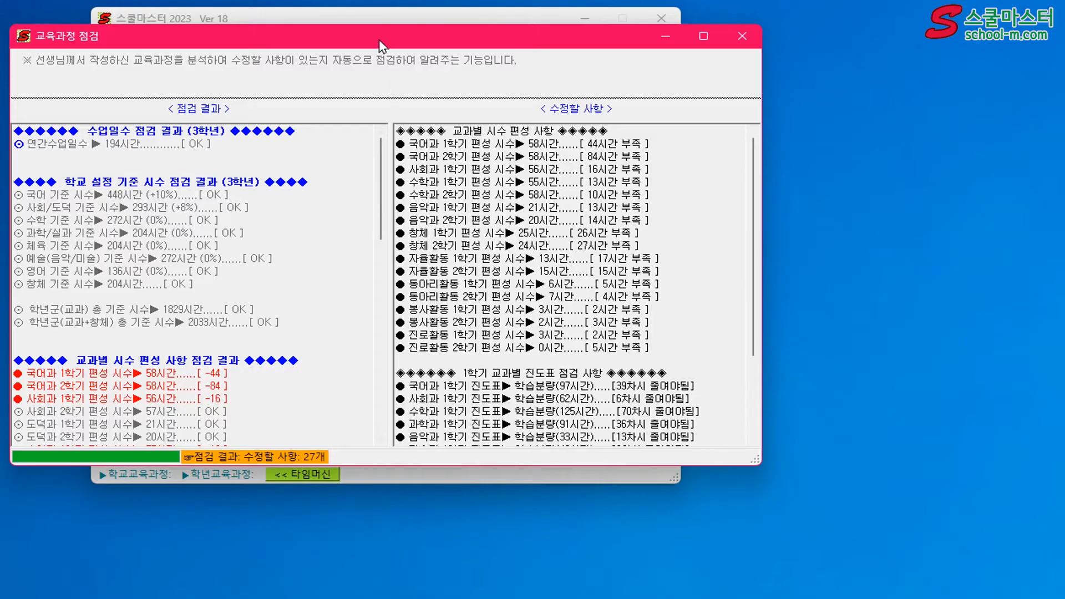
{"action": "left_click_drag", "start_coordinate": [380, 41], "coordinate": [404, 39]}
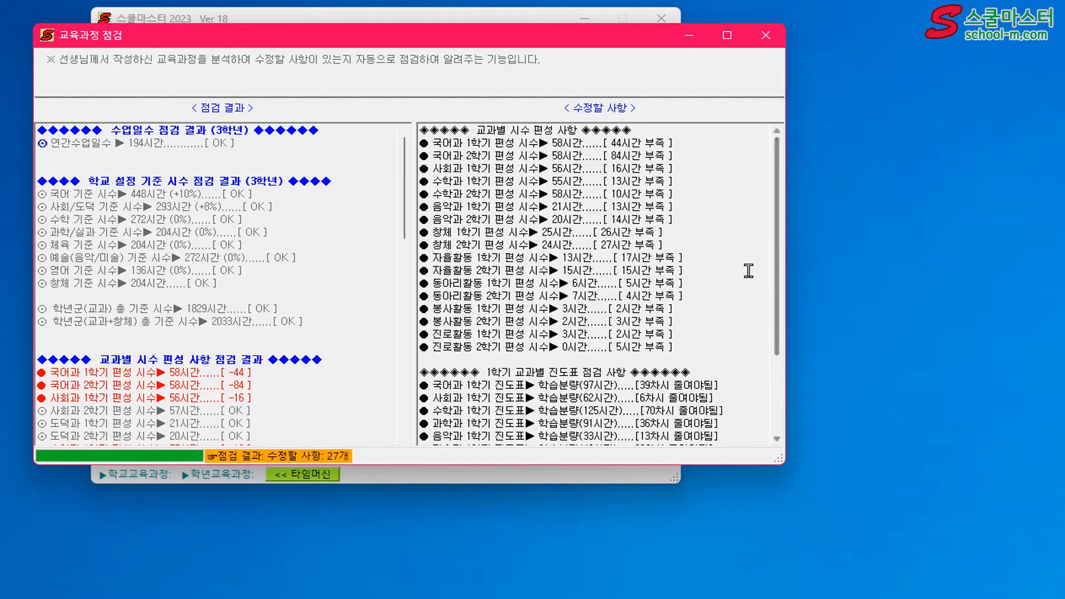
{"action": "scroll", "coordinate": [746, 271], "scroll_direction": "down", "scroll_amount": 3}
{"action": "scroll", "coordinate": [747, 271], "scroll_direction": "up", "scroll_amount": 3}
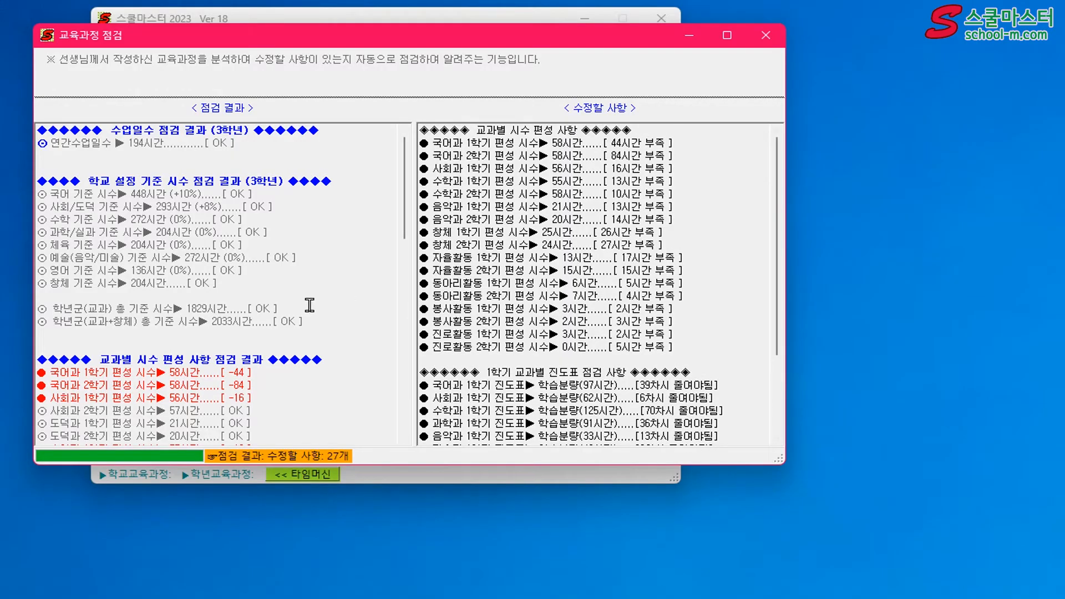
{"action": "scroll", "coordinate": [309, 305], "scroll_direction": "down", "scroll_amount": 10}
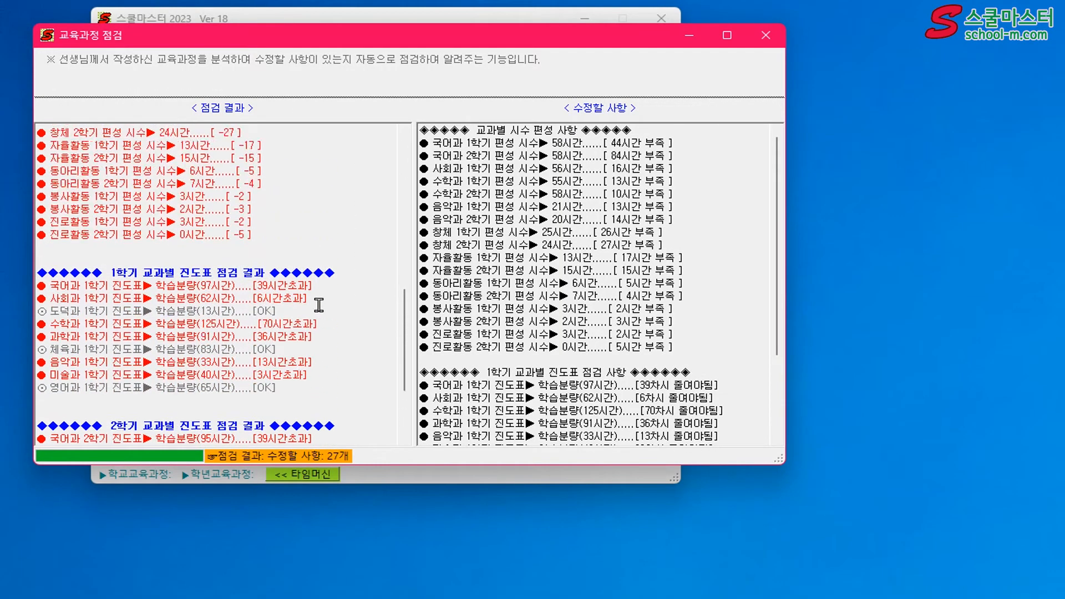
{"action": "scroll", "coordinate": [319, 305], "scroll_direction": "up", "scroll_amount": 10}
{"action": "scroll", "coordinate": [568, 300], "scroll_direction": "down", "scroll_amount": 3}
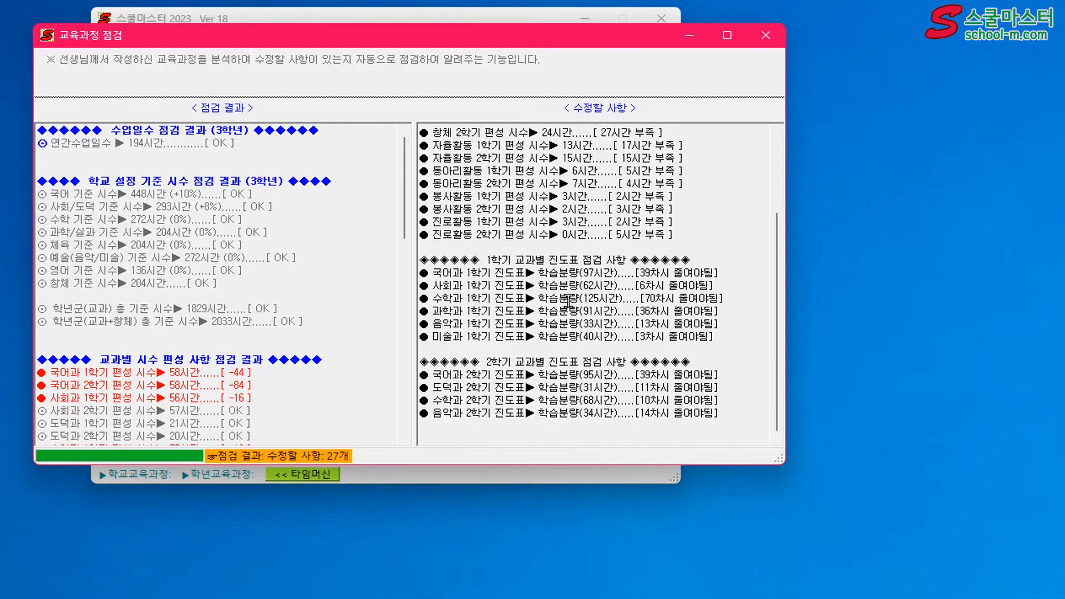
{"action": "scroll", "coordinate": [585, 304], "scroll_direction": "up", "scroll_amount": 3}
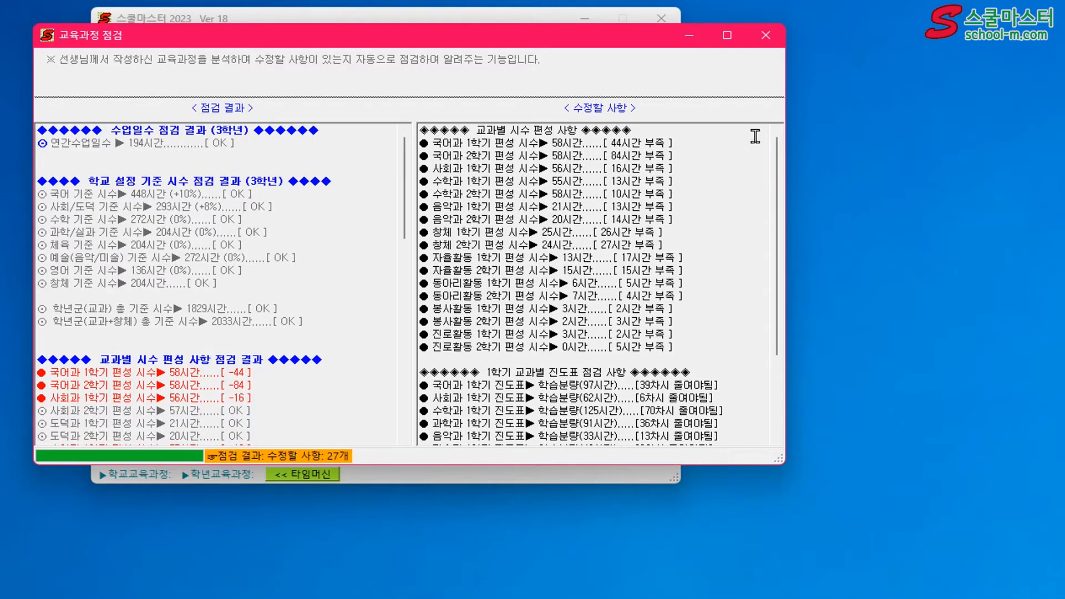
{"action": "left_click", "coordinate": [767, 35]}
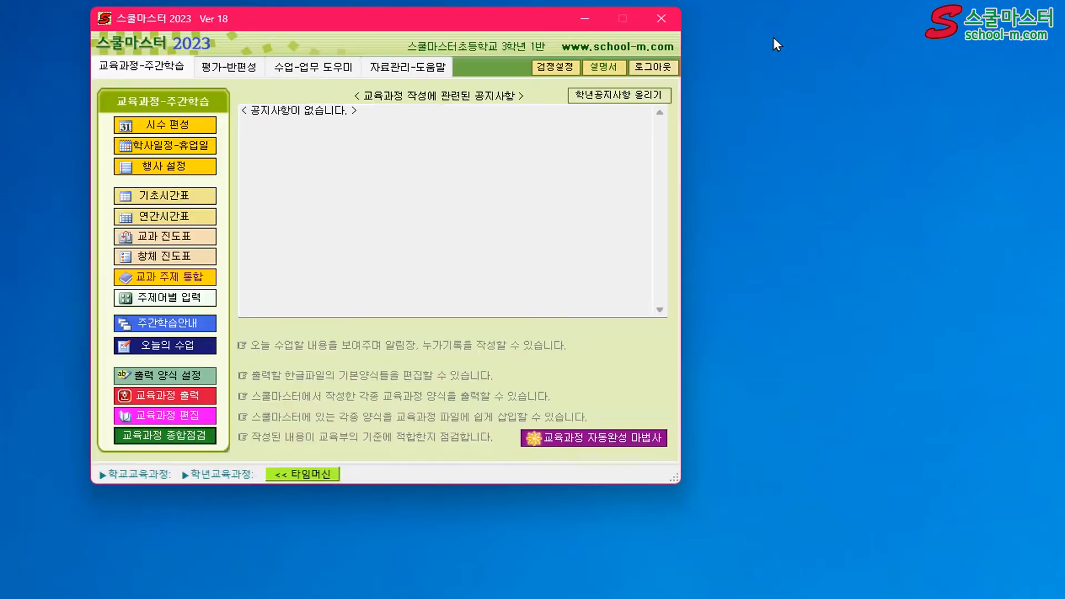
Run the curriculum auto-completion wizard (교육과정 자동완성 마법사) with its preset options and acknowledge its completion
{"action": "left_click", "coordinate": [619, 437]}
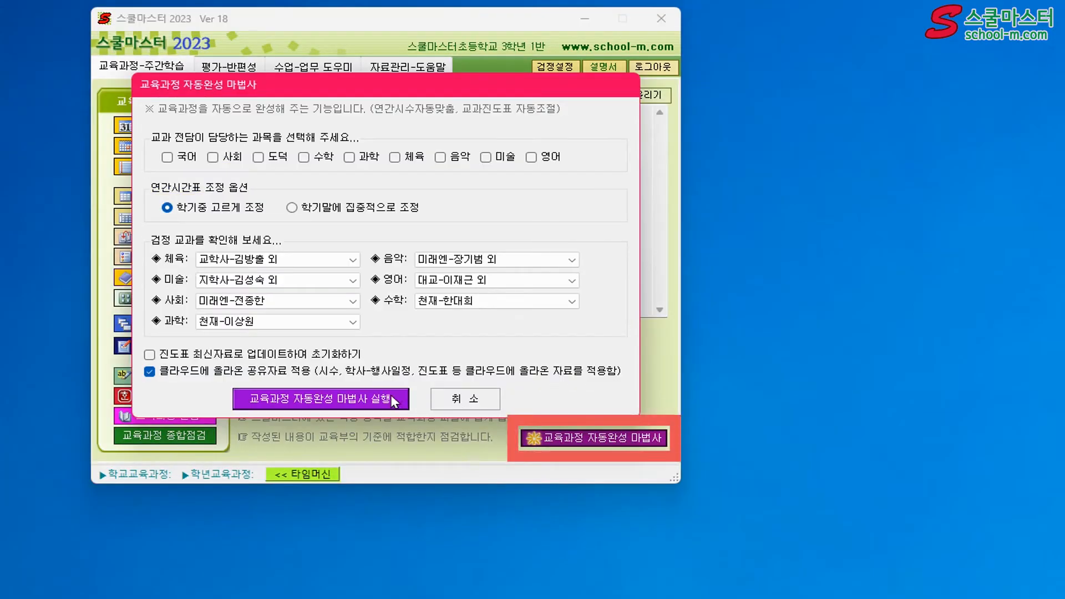
{"action": "left_click", "coordinate": [377, 398]}
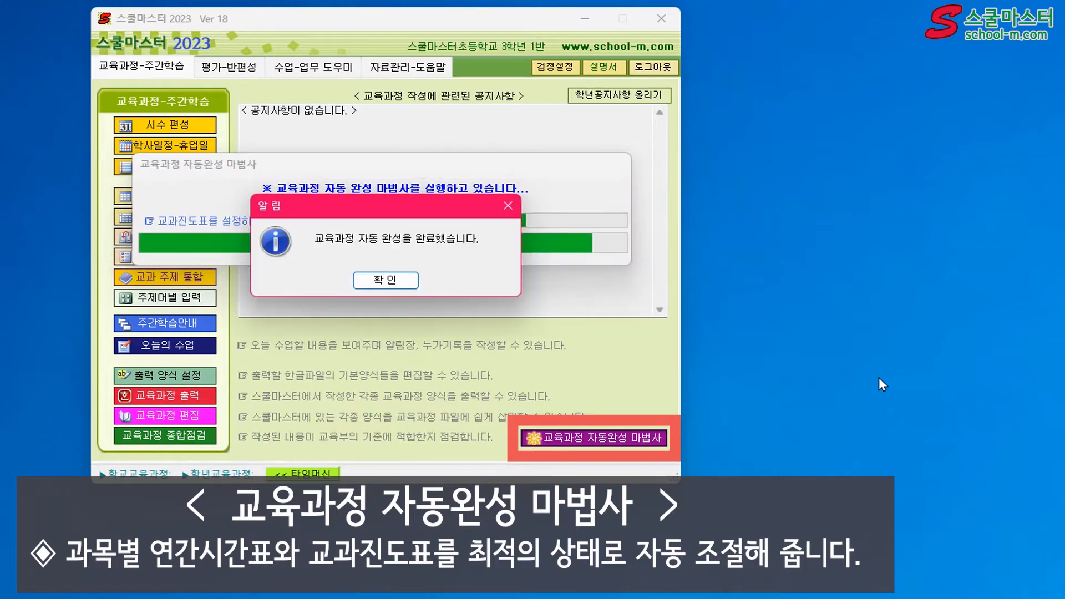
{"action": "left_click", "coordinate": [409, 281]}
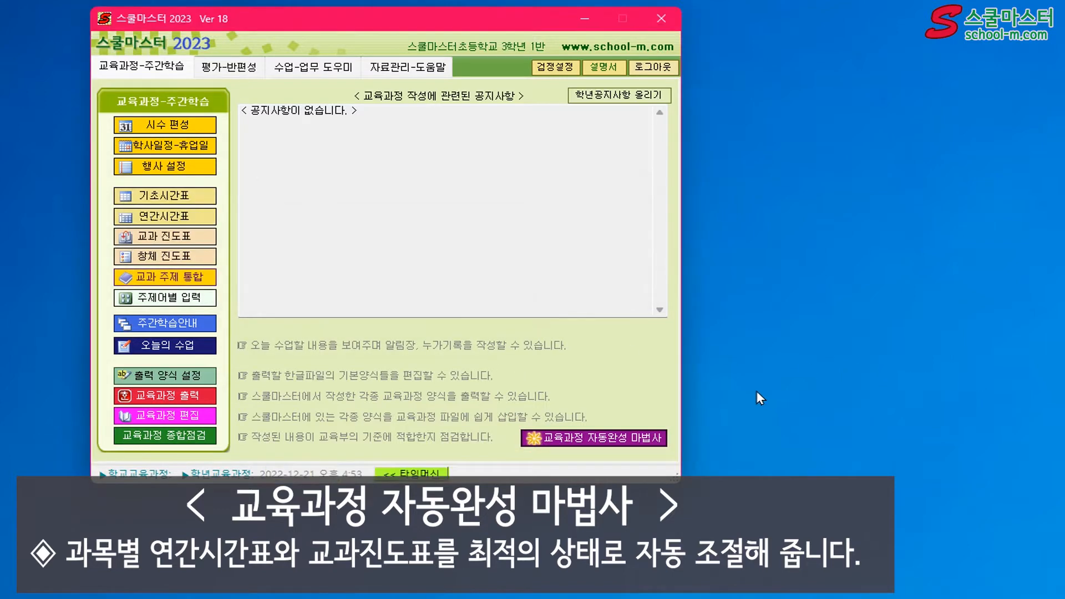
Run the comprehensive curriculum check again to look for remaining corrections, close the report and log out
{"action": "left_click", "coordinate": [165, 436]}
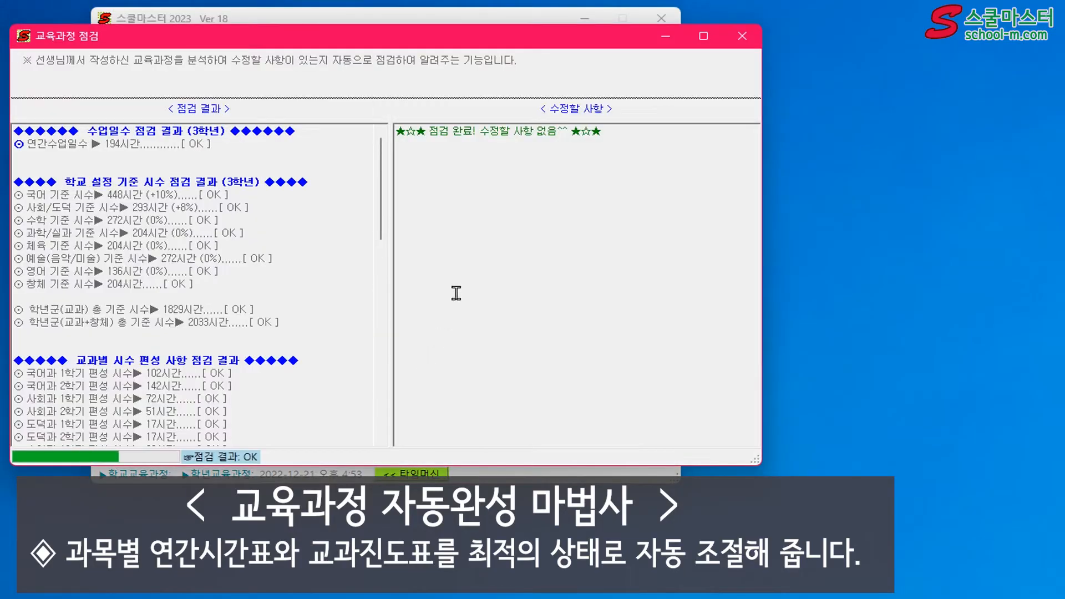
{"action": "left_click_drag", "start_coordinate": [481, 46], "coordinate": [522, 54]}
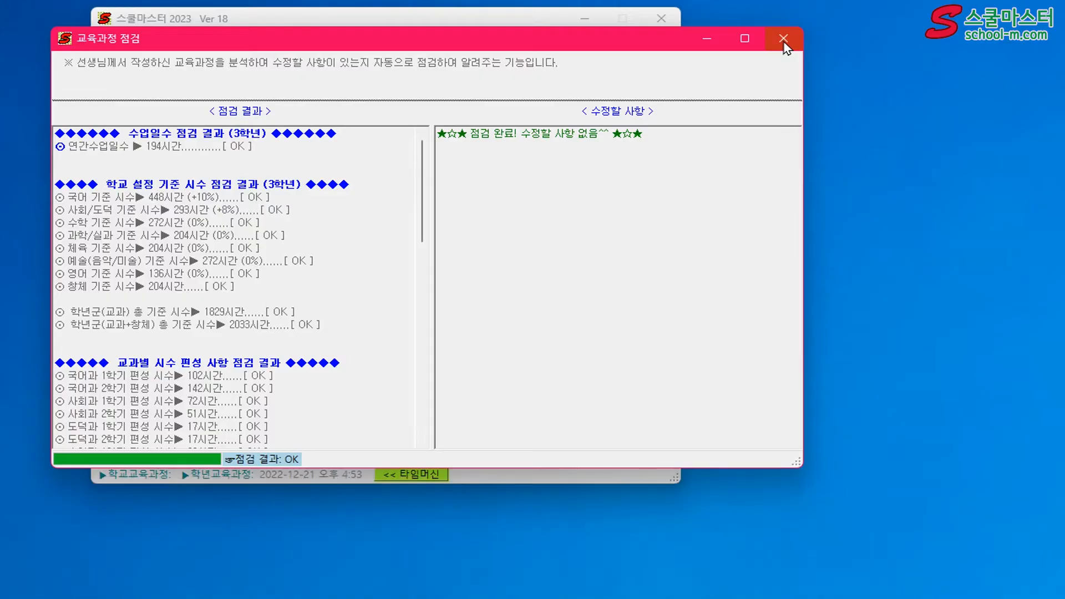
{"action": "left_click", "coordinate": [783, 40]}
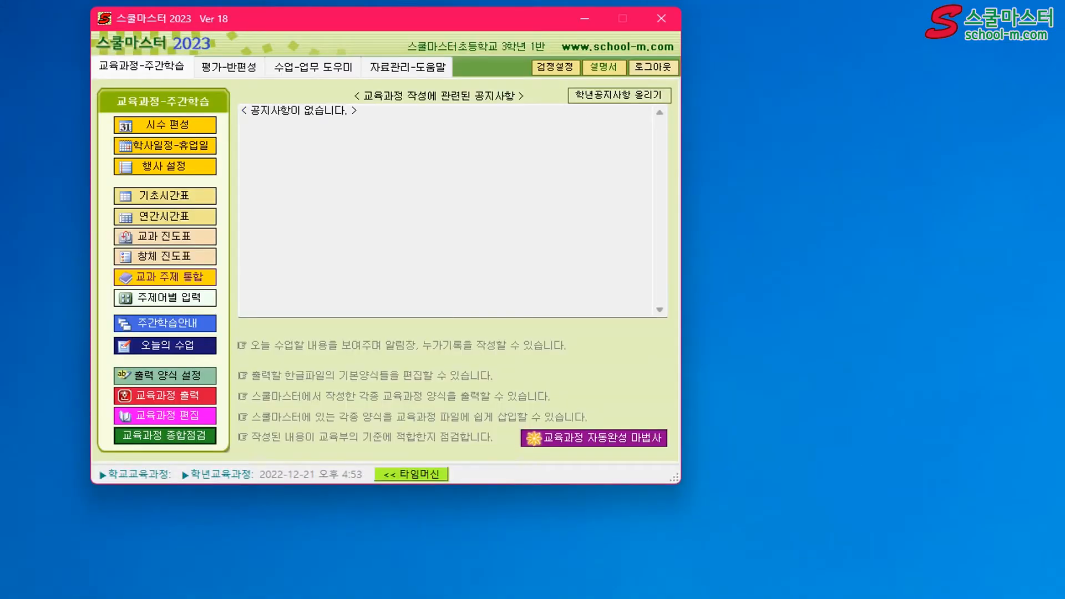
{"action": "left_click", "coordinate": [653, 67]}
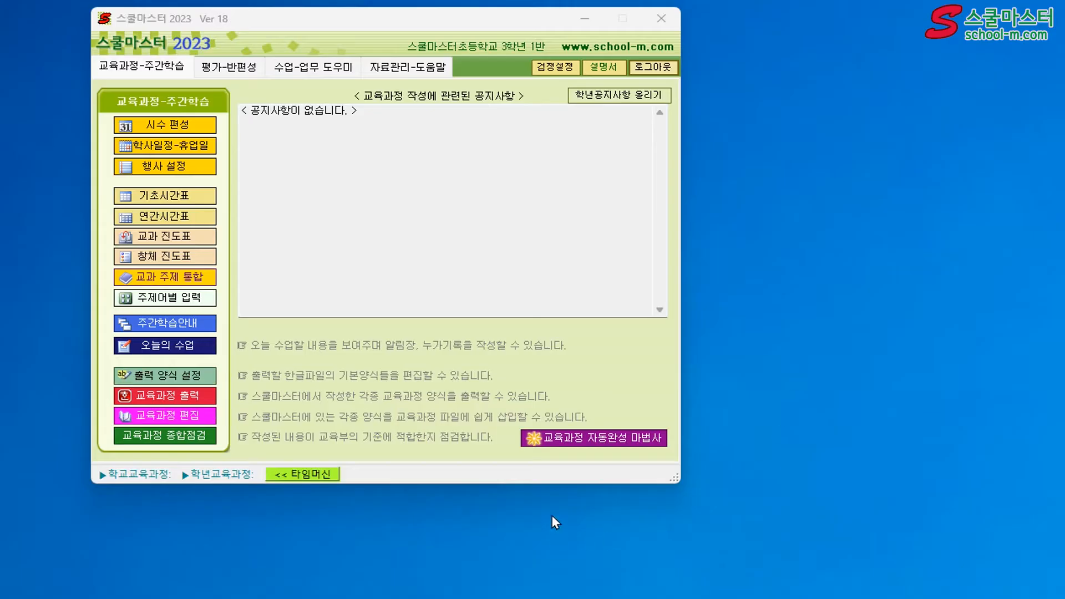
From the curriculum output forms, preview the 세로양식 academic schedule and the subject and creative-activity hours table (교과-창체 시수표), closing each preview
{"action": "left_click", "coordinate": [193, 395]}
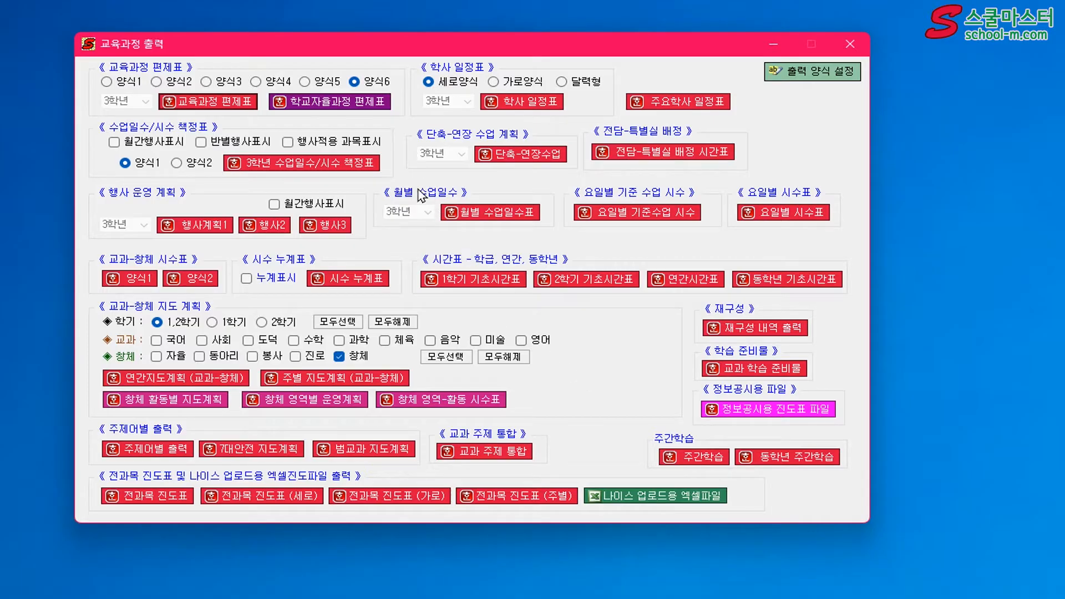
{"action": "left_click", "coordinate": [501, 100]}
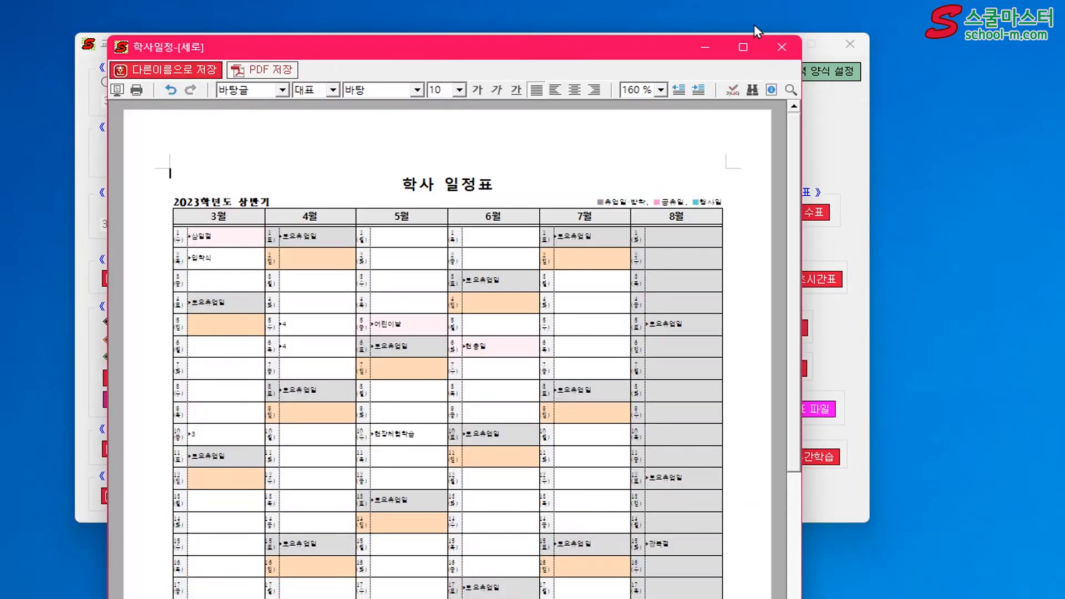
{"action": "left_click", "coordinate": [781, 47]}
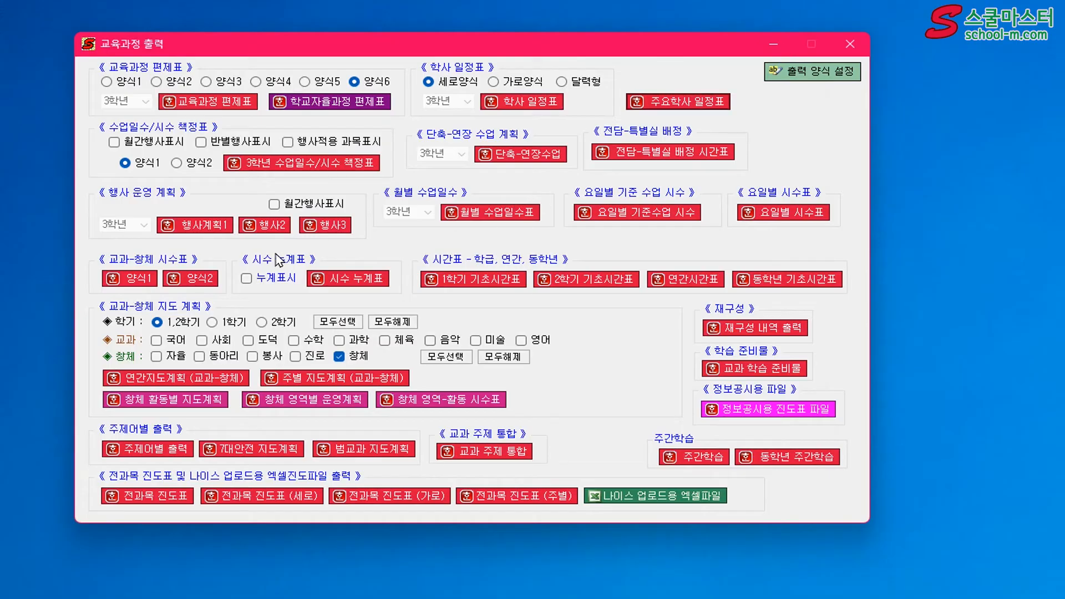
{"action": "left_click", "coordinate": [144, 279]}
{"action": "left_click", "coordinate": [191, 270]}
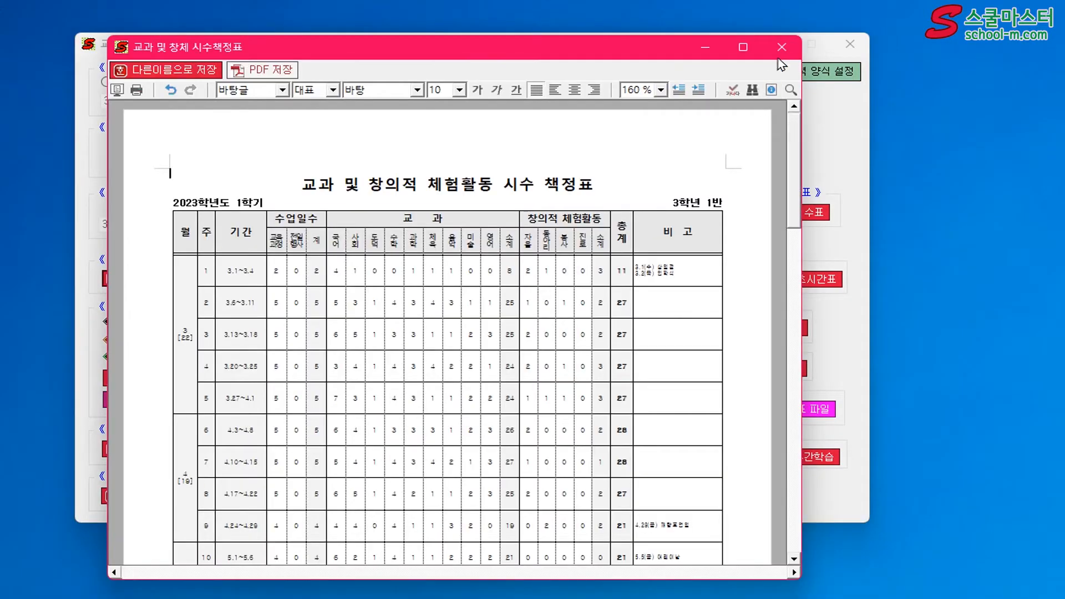
{"action": "left_click", "coordinate": [781, 47]}
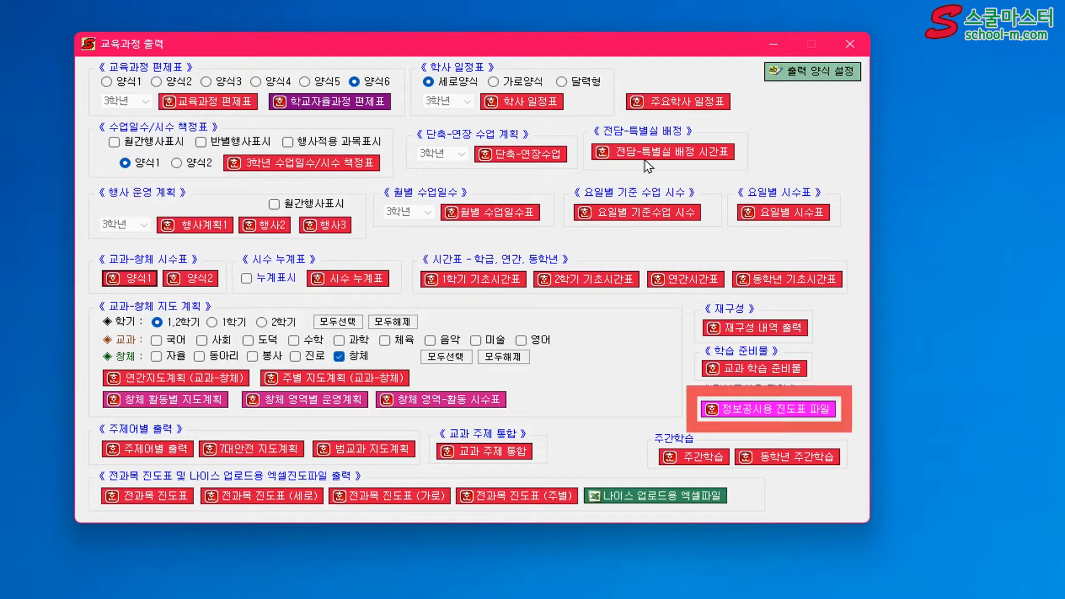
Set up the 정보공시용 진도표 파일 in the 간략 양식(단원) format, clearing the class for grades 1, 2, 4, 5 and 6
{"action": "left_click", "coordinate": [760, 411]}
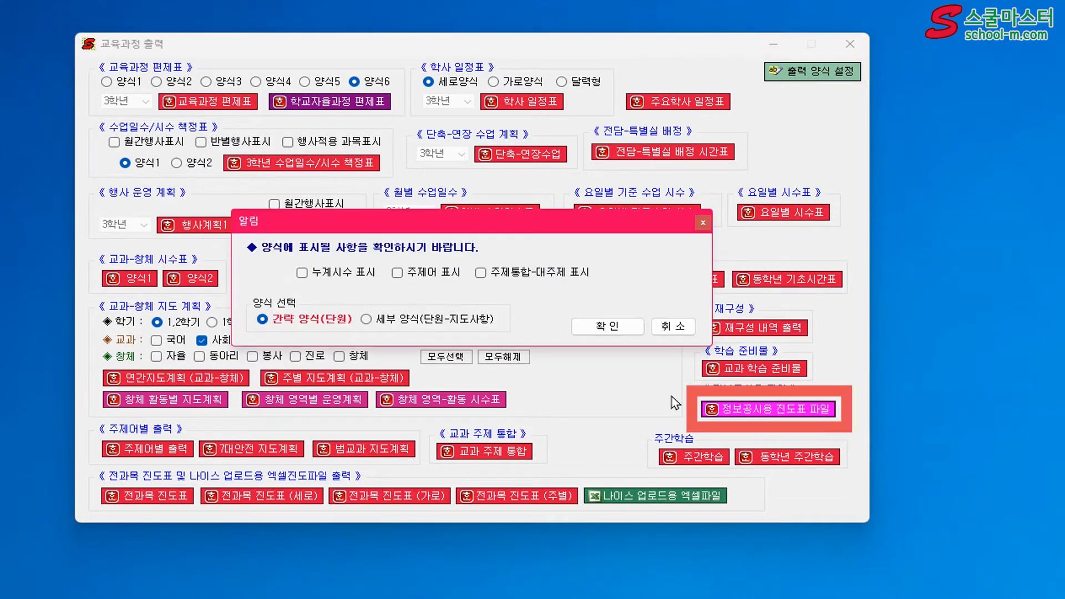
{"action": "left_click", "coordinate": [585, 329]}
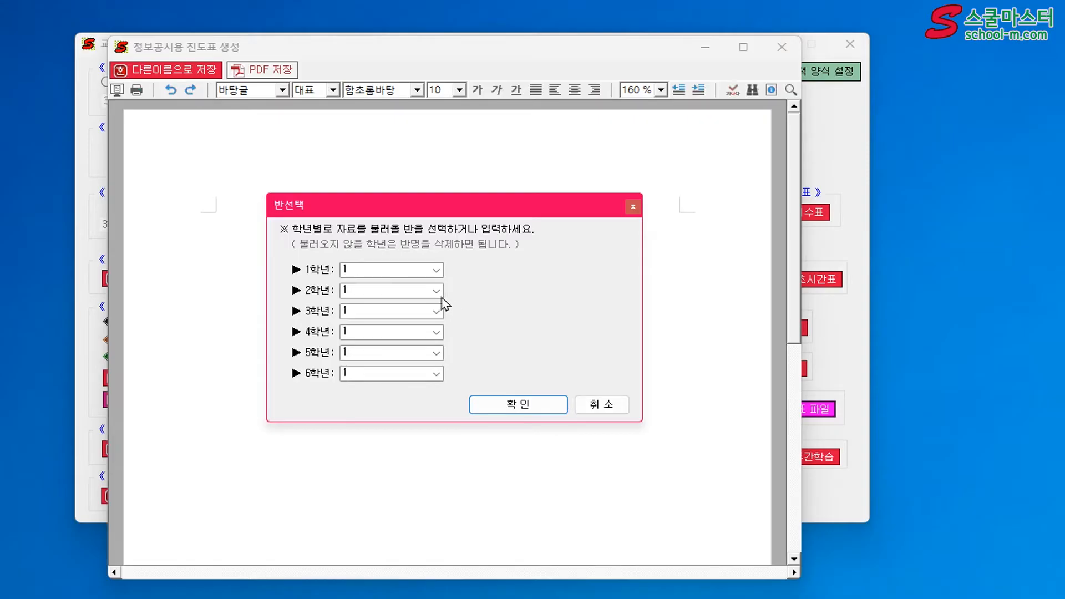
{"action": "left_click", "coordinate": [375, 270]}
{"action": "key", "text": "BackSpace"}
{"action": "left_click", "coordinate": [379, 289]}
{"action": "key", "text": "BackSpace"}
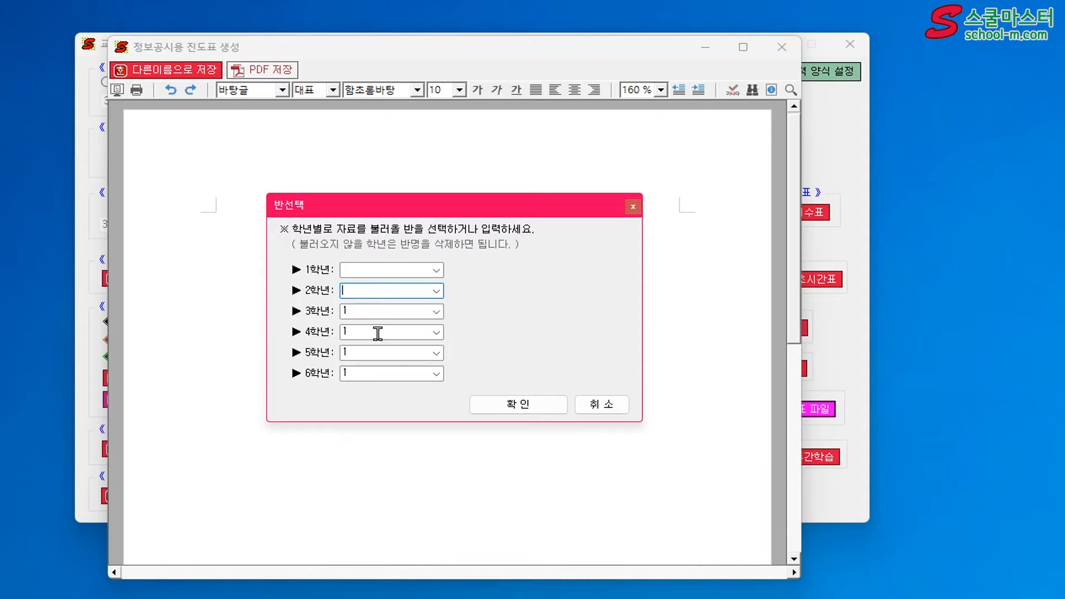
{"action": "left_click", "coordinate": [378, 333]}
{"action": "key", "text": "BackSpace"}
{"action": "left_click", "coordinate": [381, 352]}
{"action": "key", "text": "BackSpace"}
{"action": "left_click", "coordinate": [387, 372]}
{"action": "key", "text": "BackSpace"}
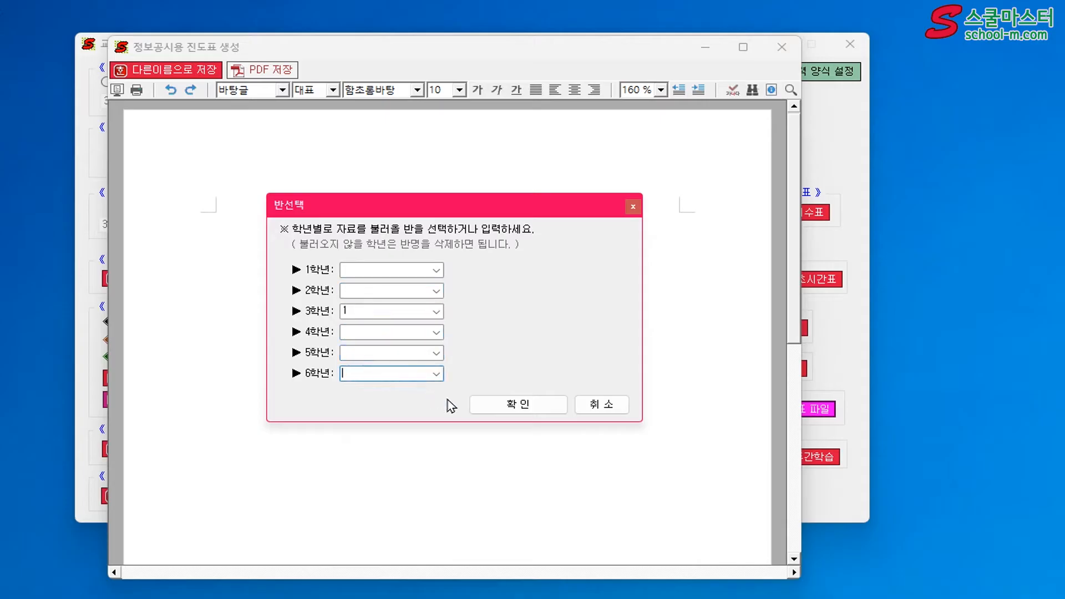
Generate the disclosure progress table for grade 3 class 1 only and dismiss the save notice
{"action": "left_click", "coordinate": [511, 405]}
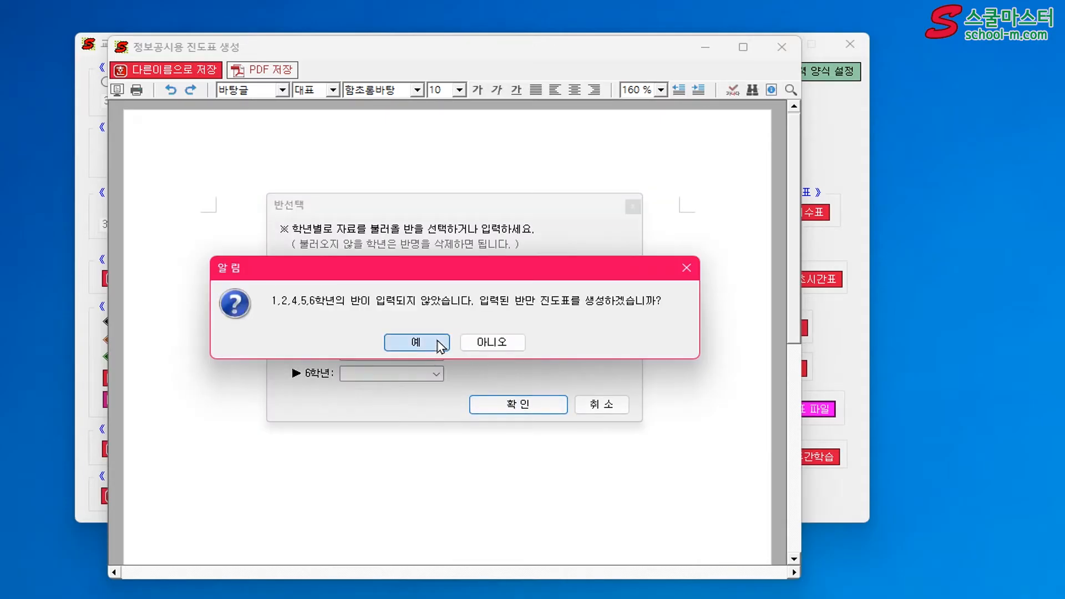
{"action": "left_click", "coordinate": [441, 345]}
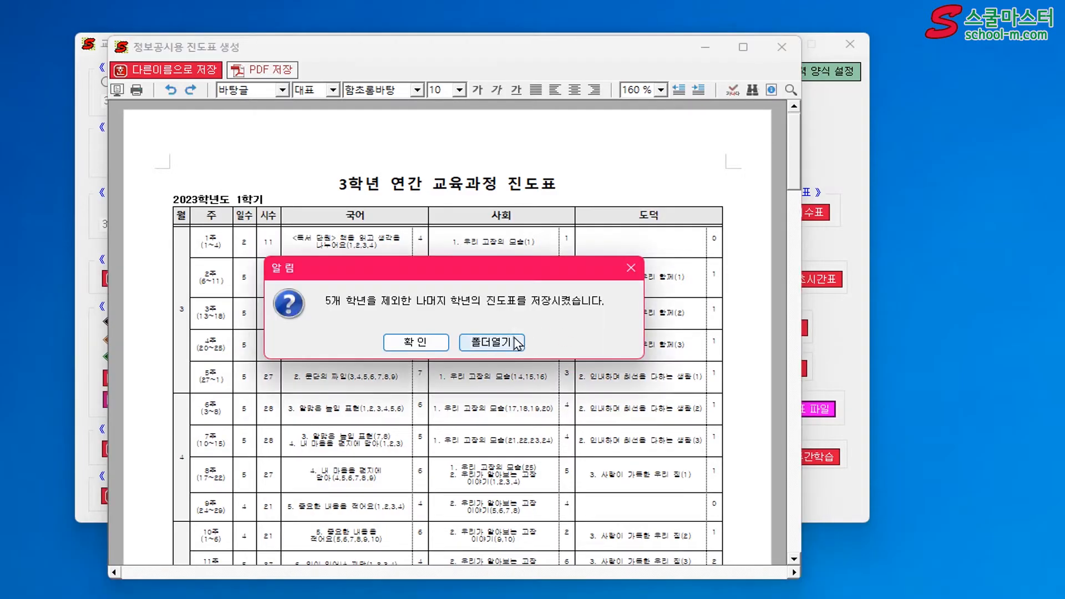
{"action": "left_click", "coordinate": [438, 348]}
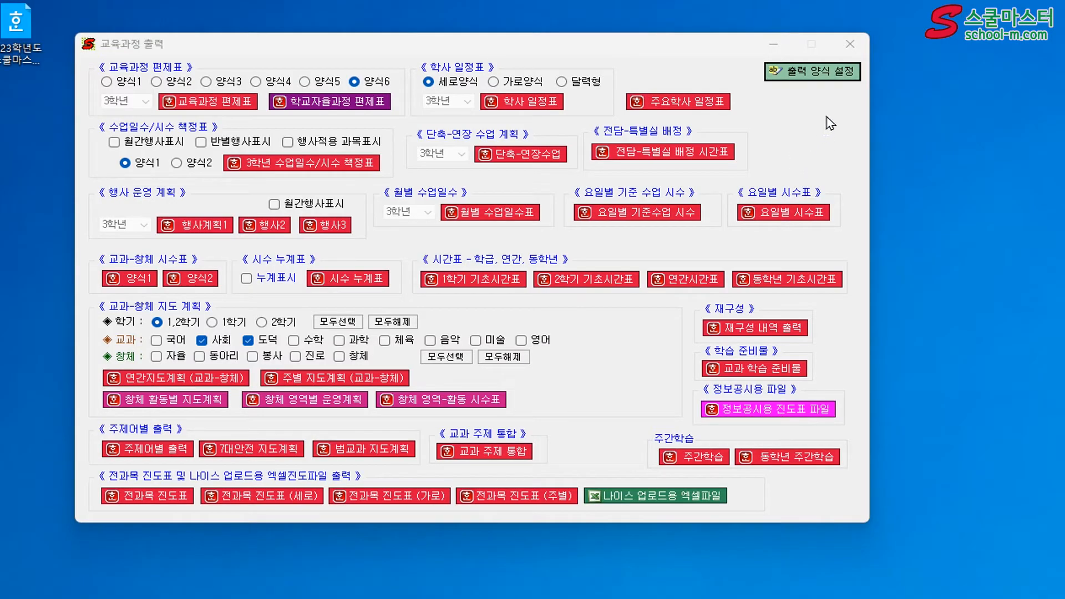
In the easy font and paper settings for output forms, set the title (제목) and subtitle (부제목) fonts to 궁서
{"action": "left_click", "coordinate": [818, 81]}
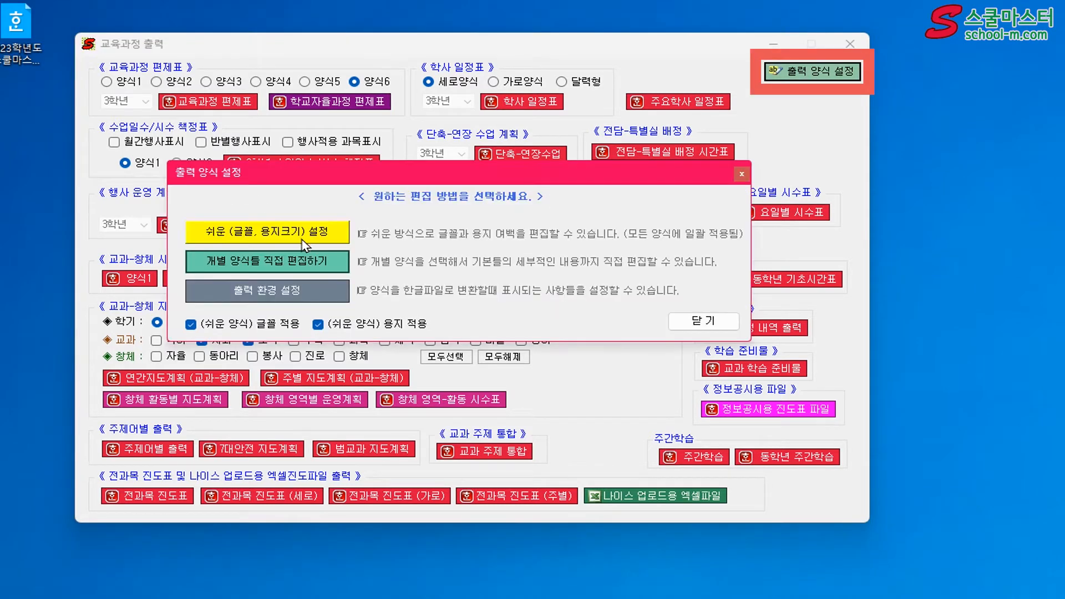
{"action": "left_click", "coordinate": [295, 240]}
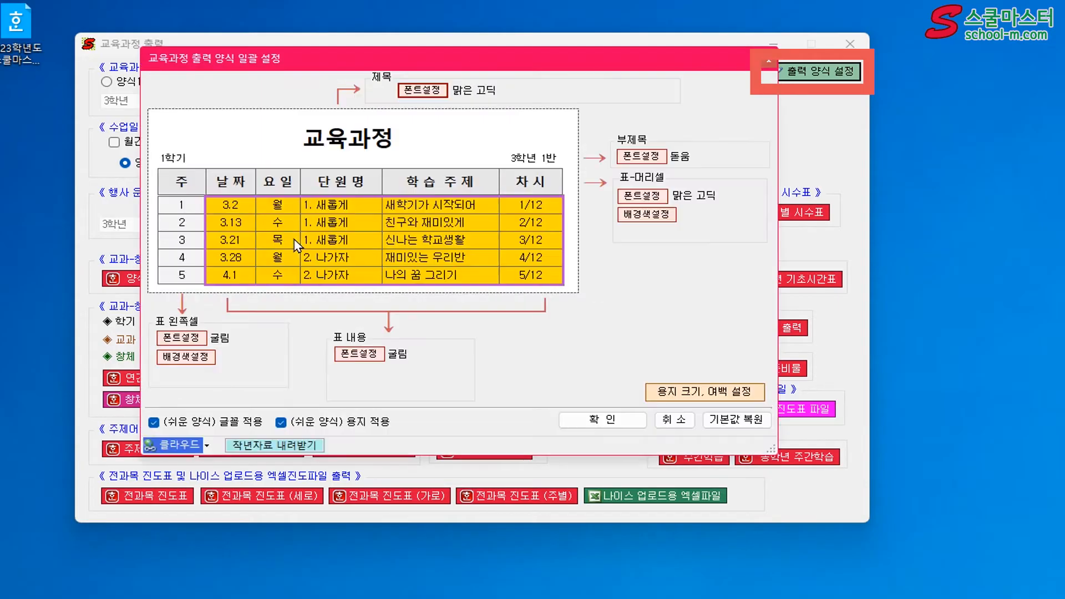
{"action": "left_click", "coordinate": [437, 95]}
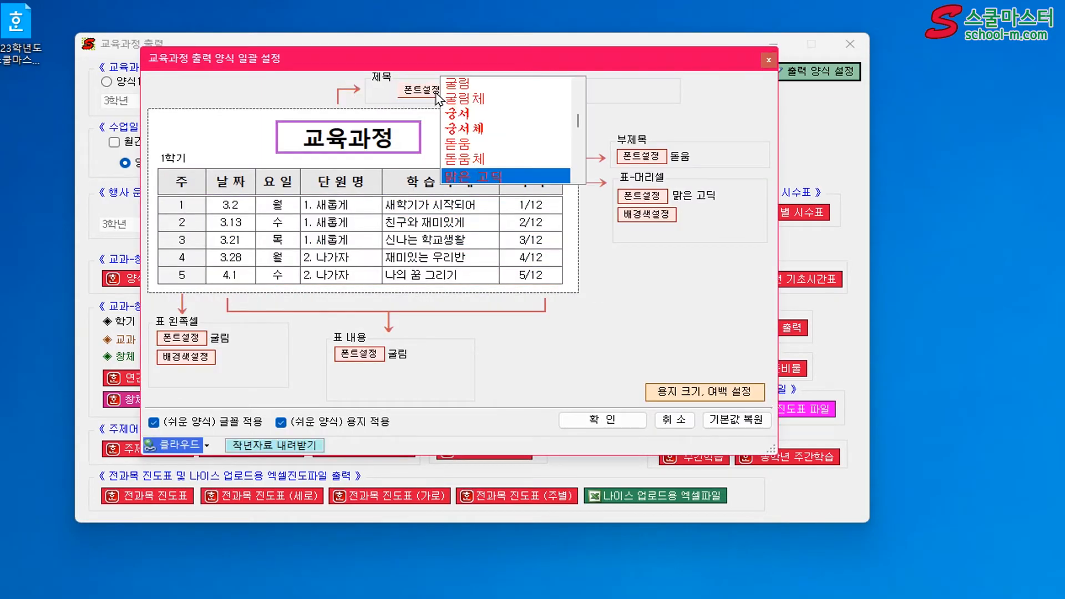
{"action": "left_click", "coordinate": [473, 117]}
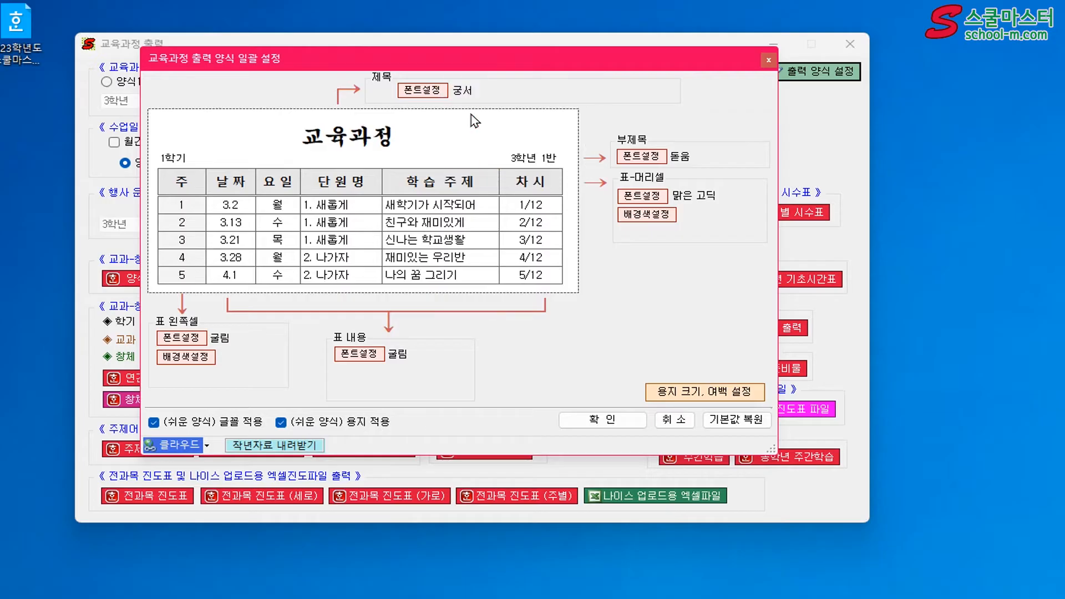
{"action": "left_click", "coordinate": [656, 161]}
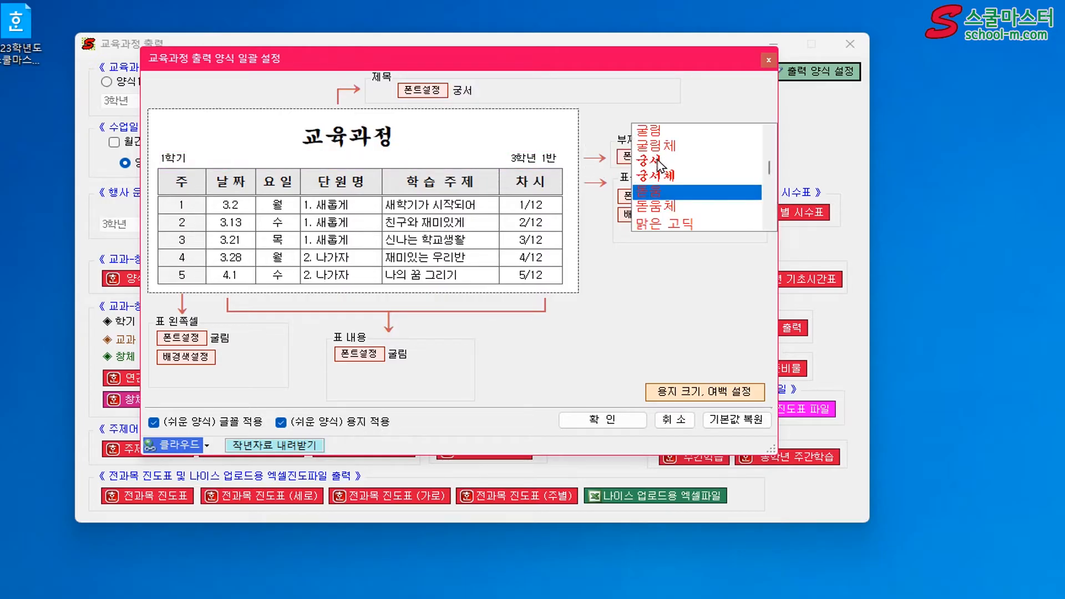
{"action": "left_click", "coordinate": [658, 161]}
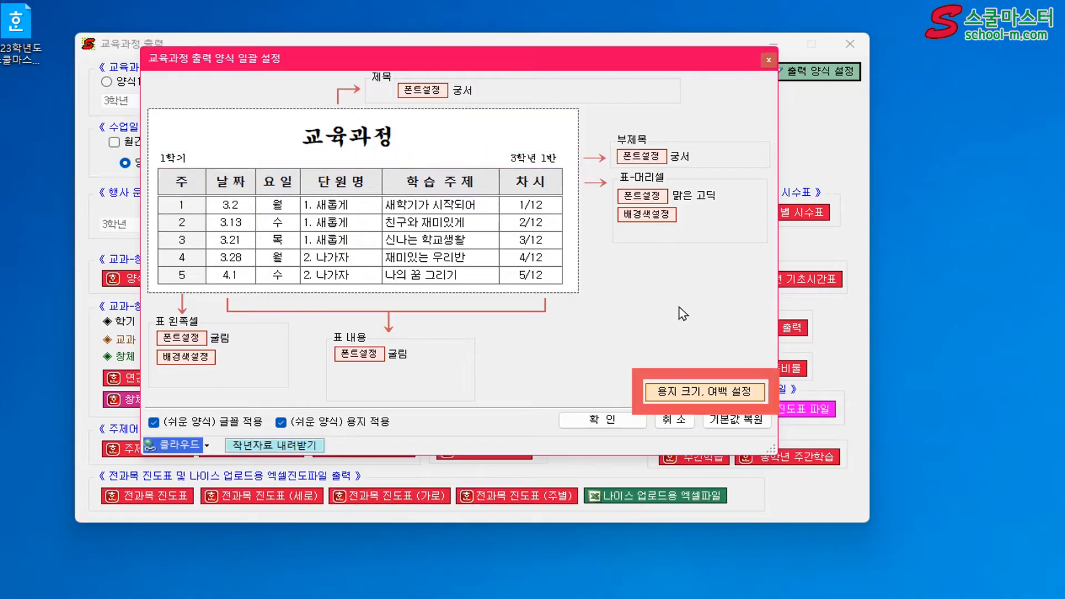
In the paper size and margin settings, set the paper orientation (용지 방향) to 가로
{"action": "left_click", "coordinate": [703, 395]}
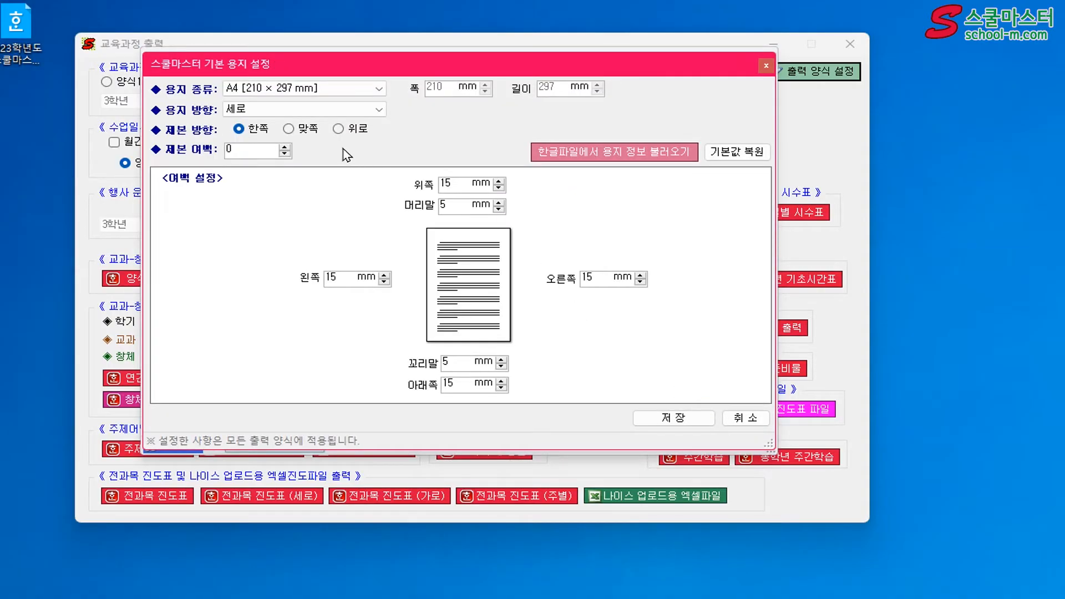
{"action": "left_click", "coordinate": [355, 110]}
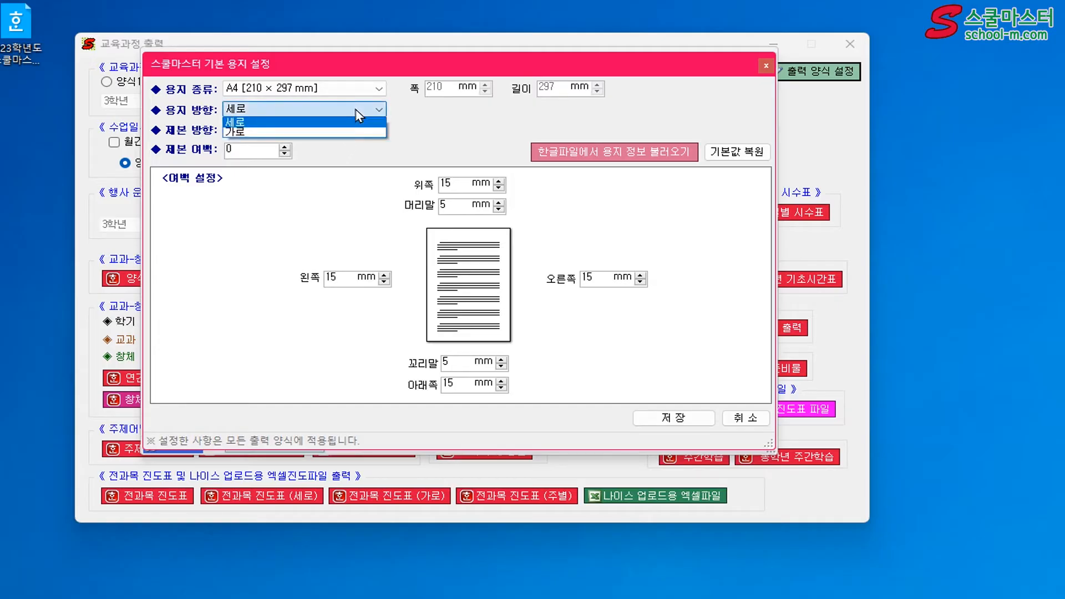
{"action": "left_click", "coordinate": [356, 132]}
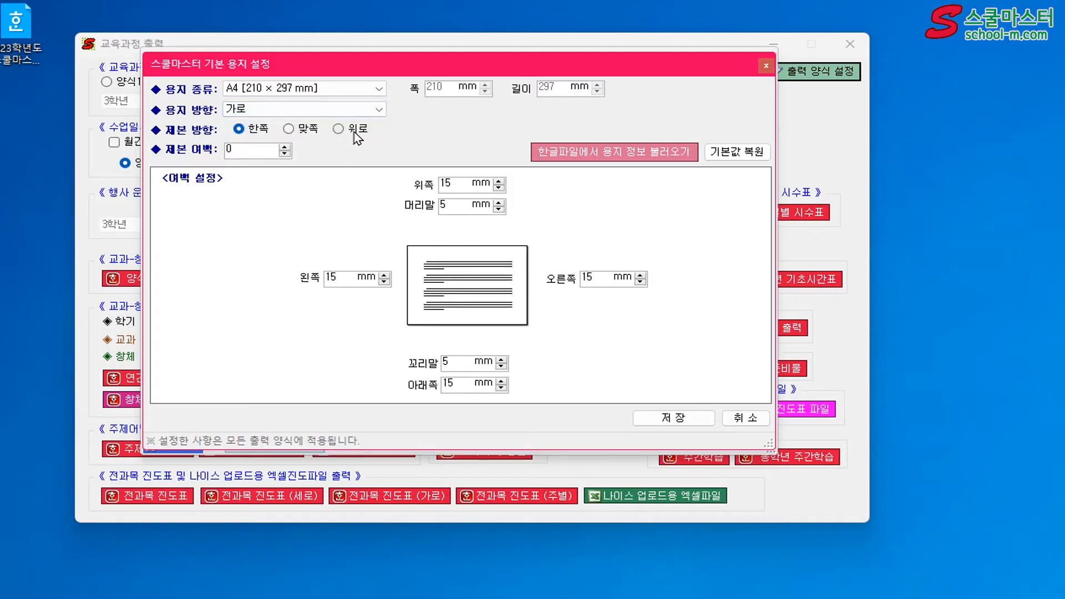
Set the left (왼쪽) paper margin to 1 mm, save the paper settings, and confirm and close the output form settings
{"action": "left_click_drag", "start_coordinate": [349, 277], "coordinate": [301, 276]}
{"action": "type", "text": "1"}
{"action": "left_click", "coordinate": [696, 417]}
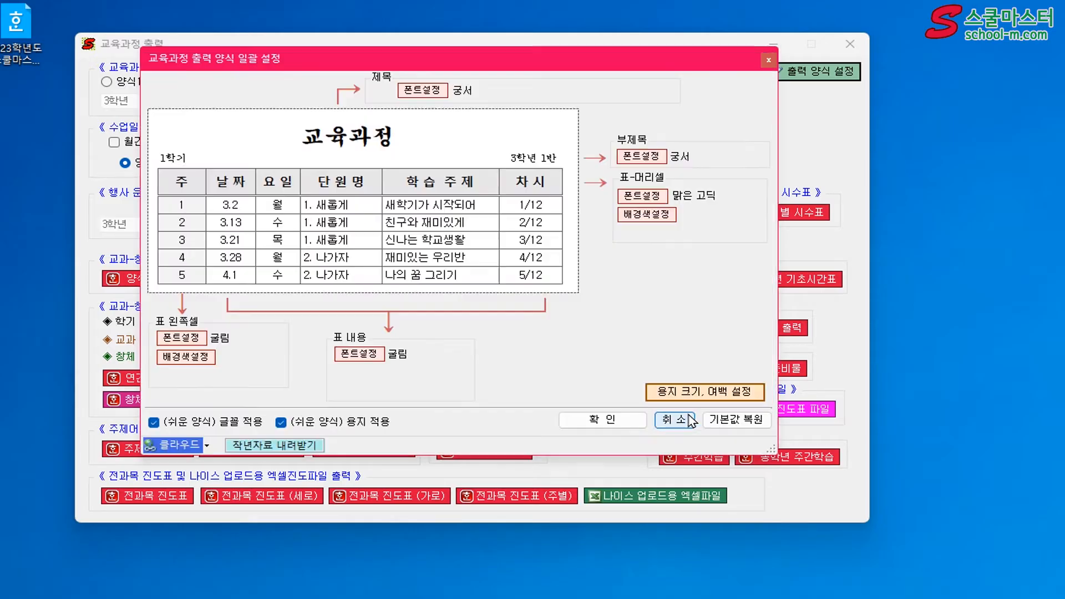
{"action": "left_click", "coordinate": [616, 420]}
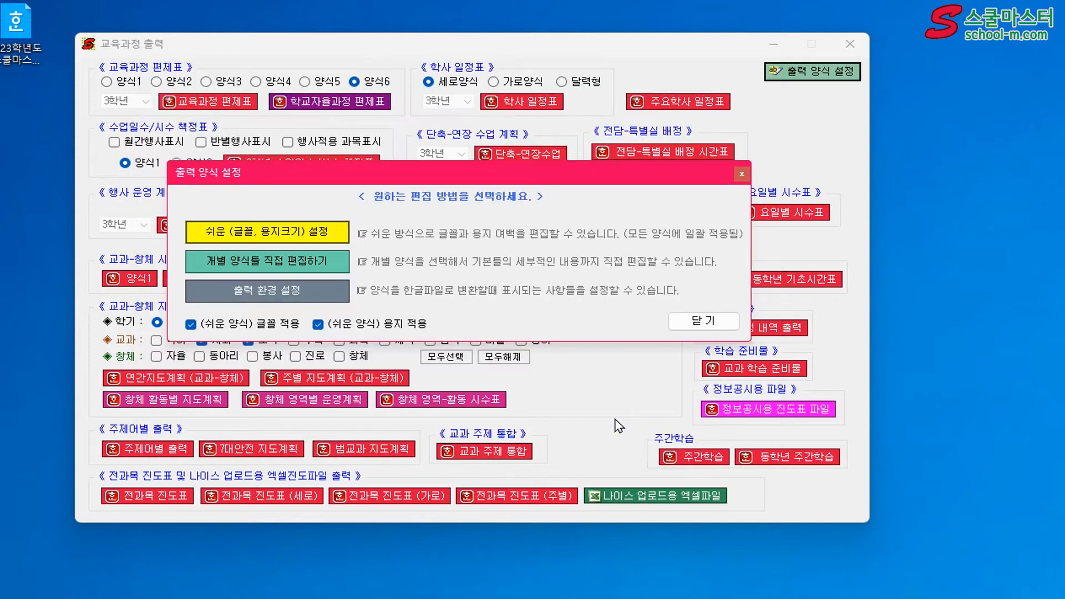
{"action": "left_click", "coordinate": [699, 323]}
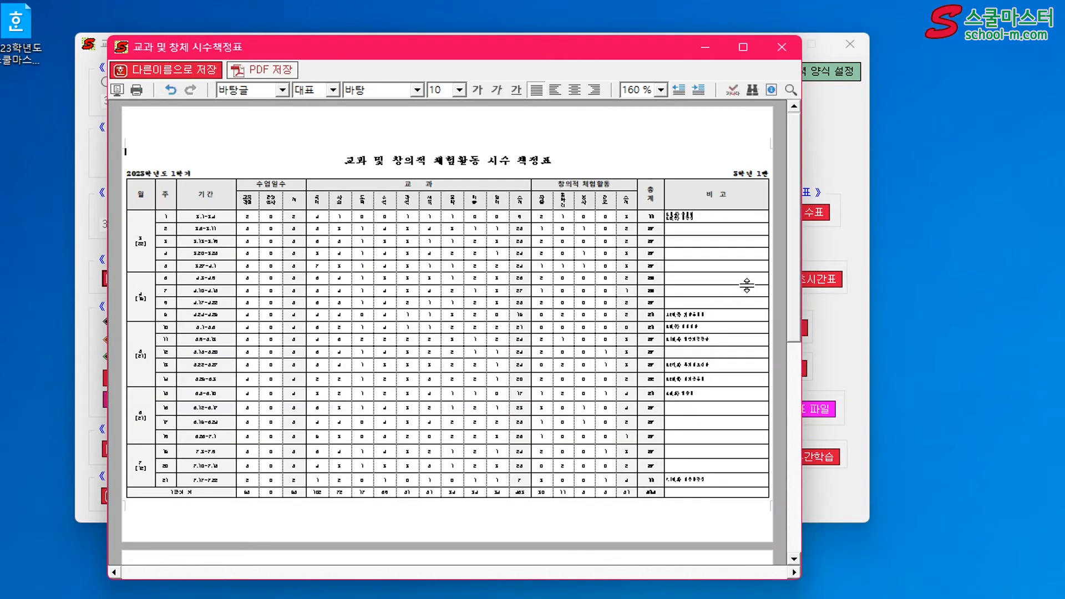
Review the 교과 및 창체 시수책정표 document for both semesters with the new form settings and close the preview
{"action": "scroll", "coordinate": [747, 285], "scroll_direction": "down", "scroll_amount": 5}
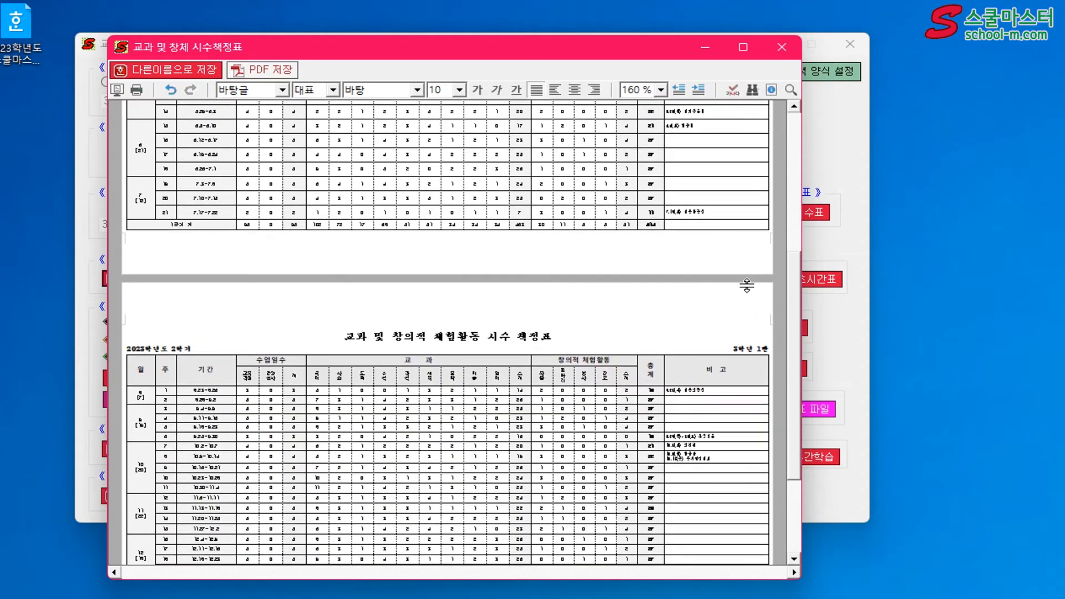
{"action": "scroll", "coordinate": [747, 285], "scroll_direction": "down", "scroll_amount": 3}
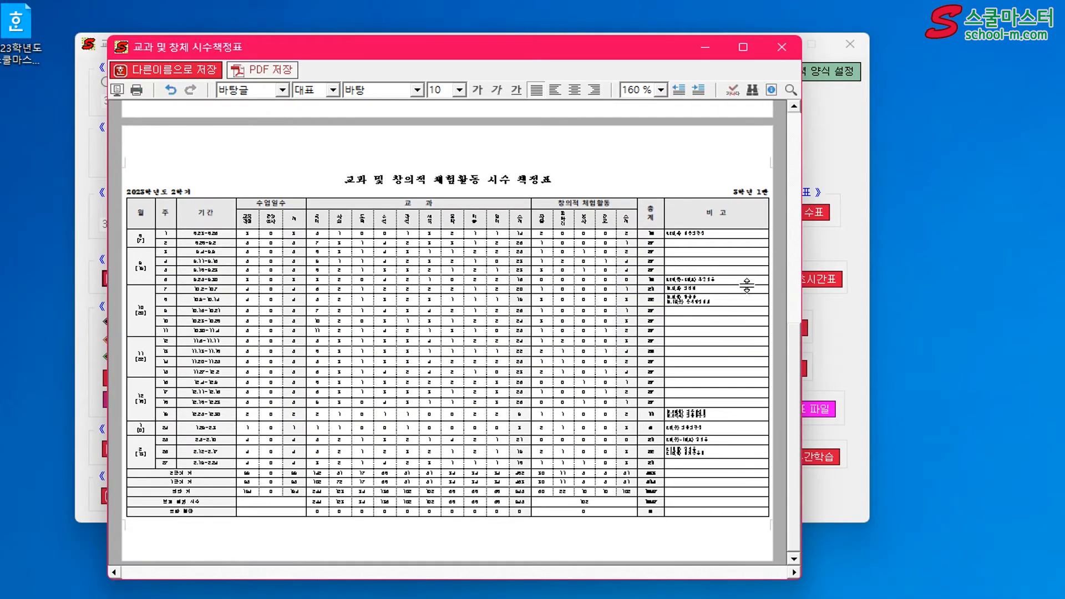
{"action": "scroll", "coordinate": [747, 285], "scroll_direction": "up", "scroll_amount": 8}
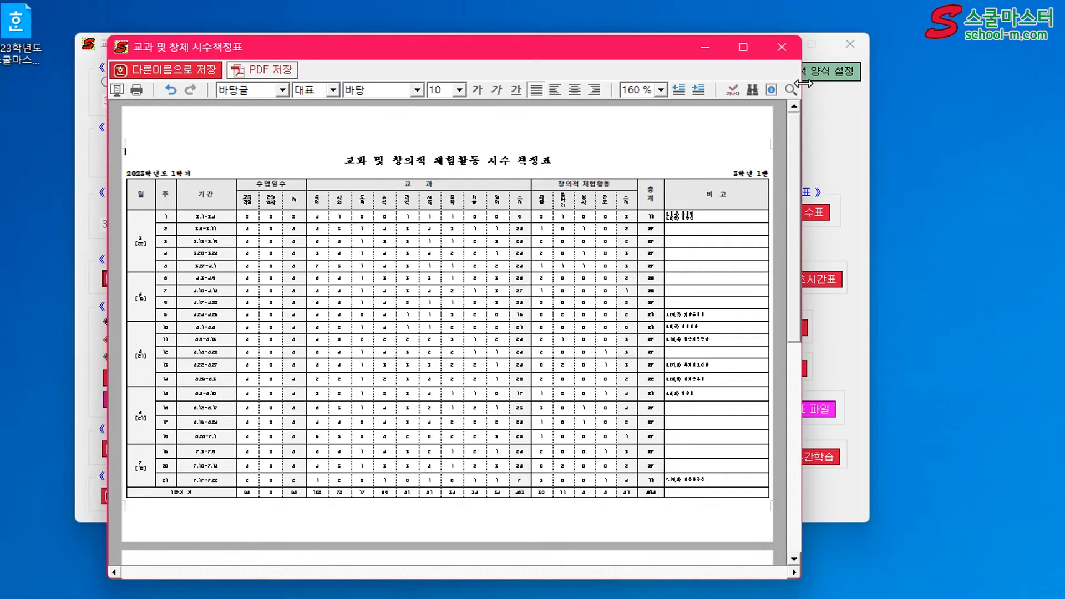
{"action": "left_click", "coordinate": [783, 48]}
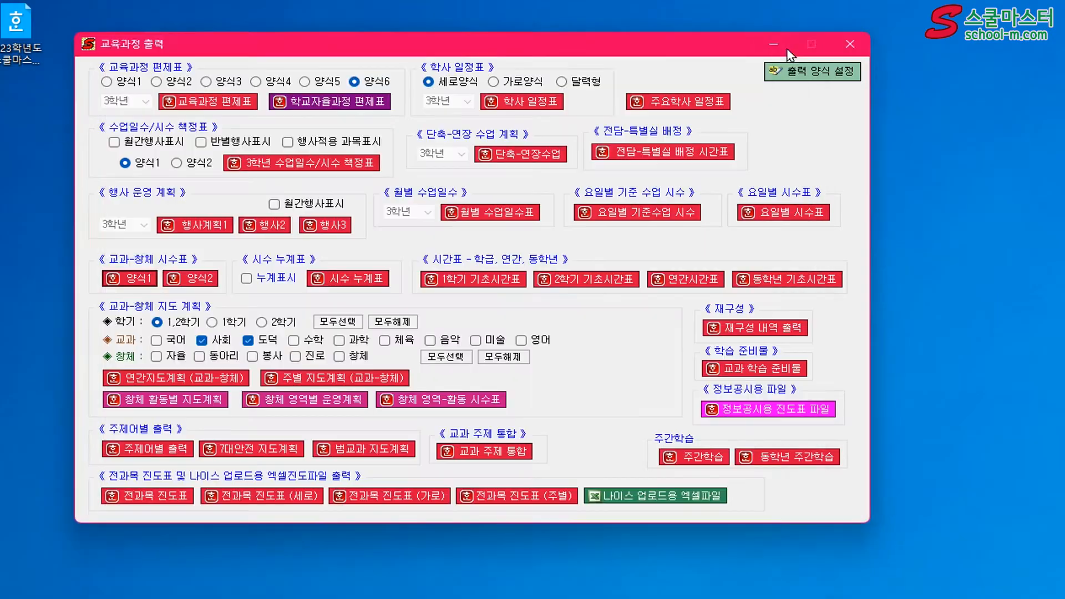
Open the individual form template editor from the output form settings and load the 주요학사일정표 form
{"action": "left_click", "coordinate": [838, 78]}
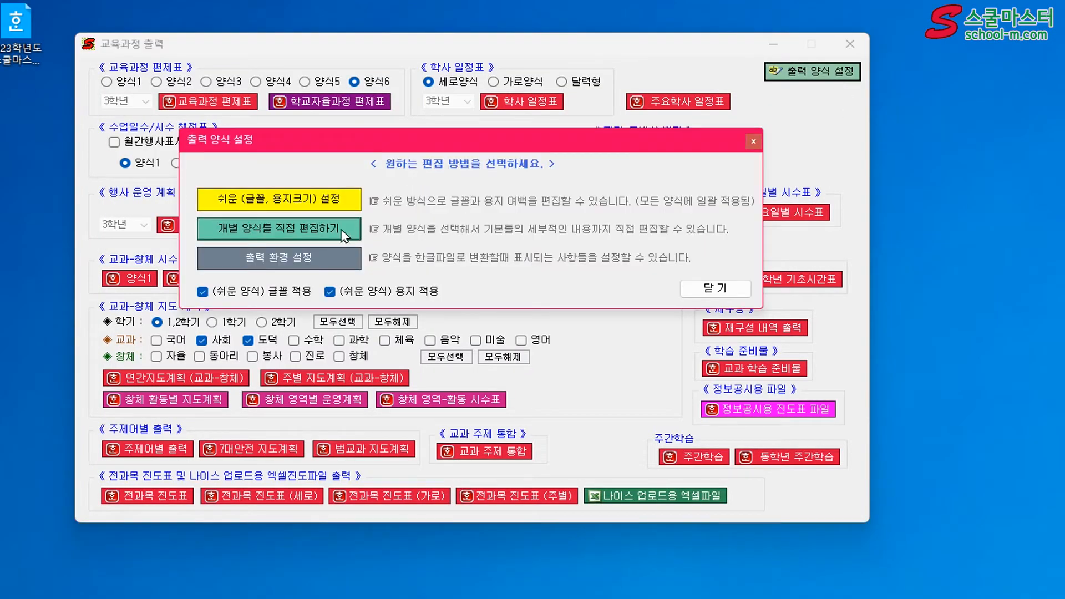
{"action": "left_click", "coordinate": [341, 230]}
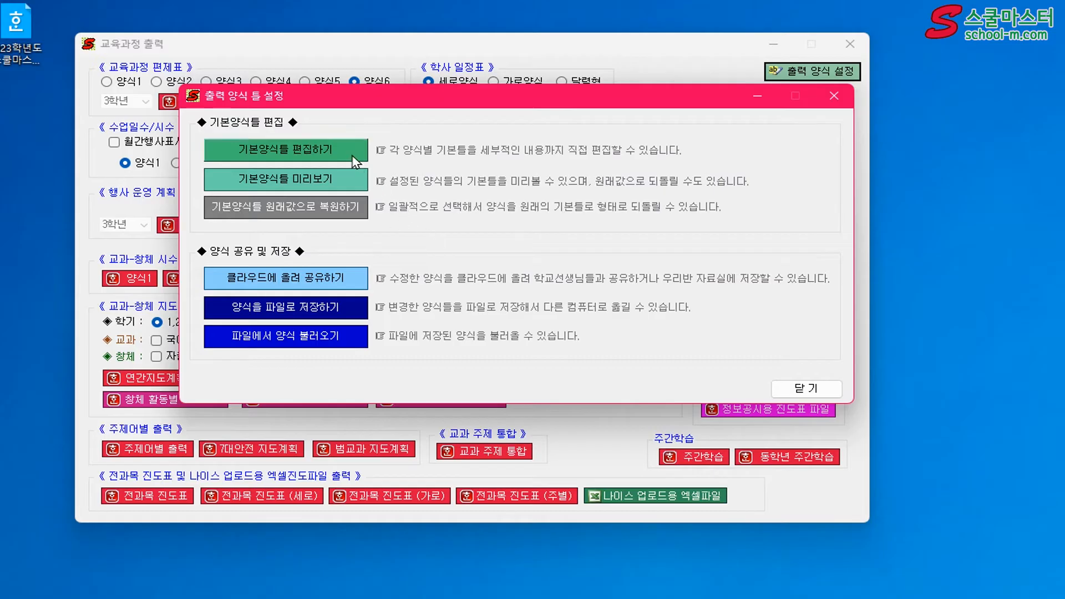
{"action": "left_click", "coordinate": [345, 155]}
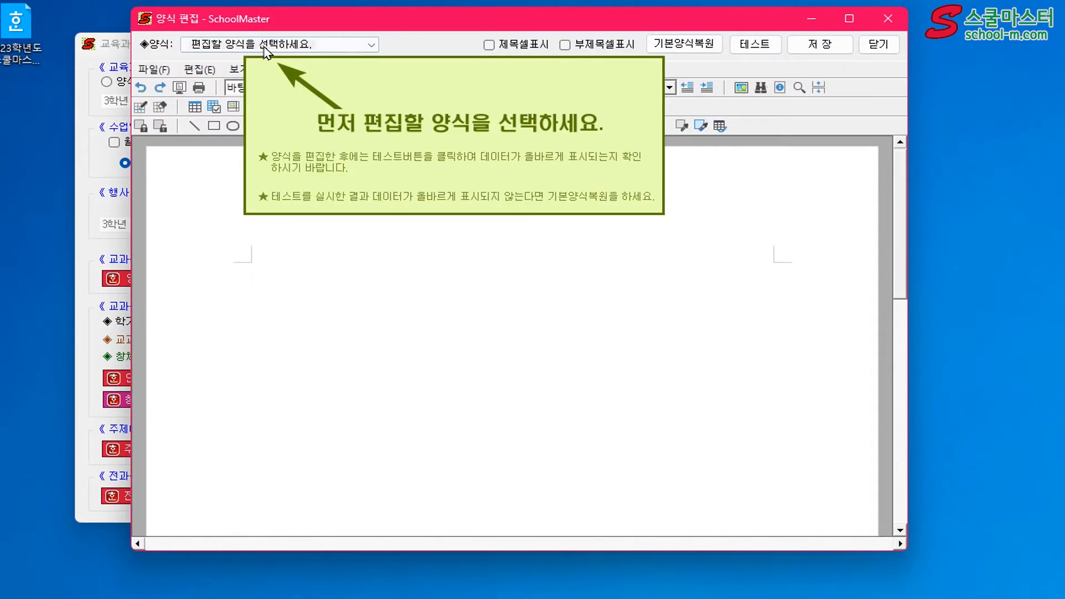
{"action": "left_click", "coordinate": [265, 45]}
{"action": "left_click", "coordinate": [268, 58]}
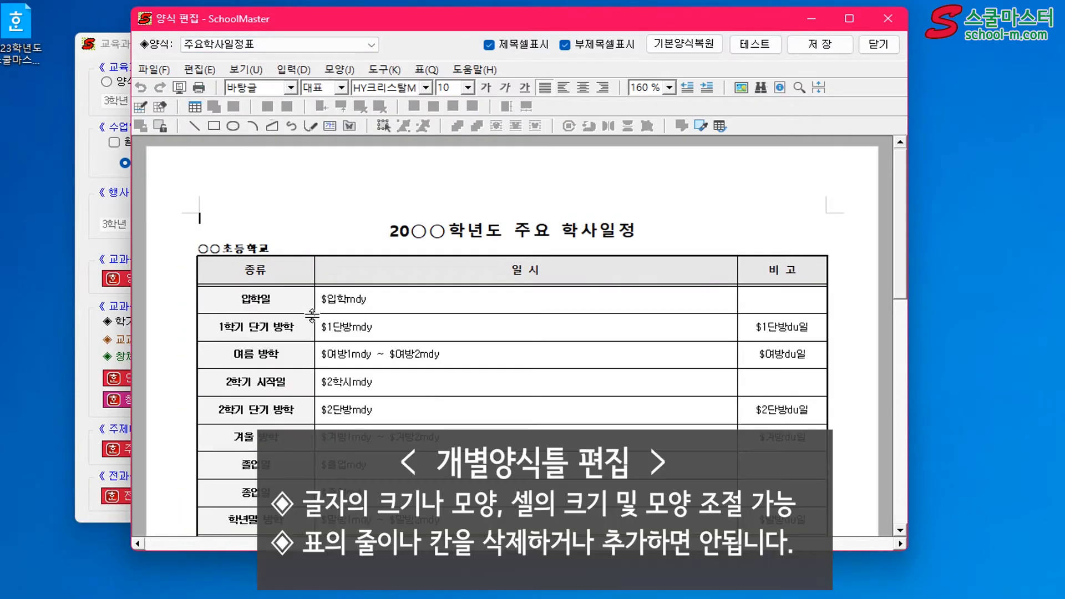
Set the font size of the 입학일 label in the 종류 column to 9
{"action": "left_click_drag", "start_coordinate": [284, 295], "coordinate": [236, 294]}
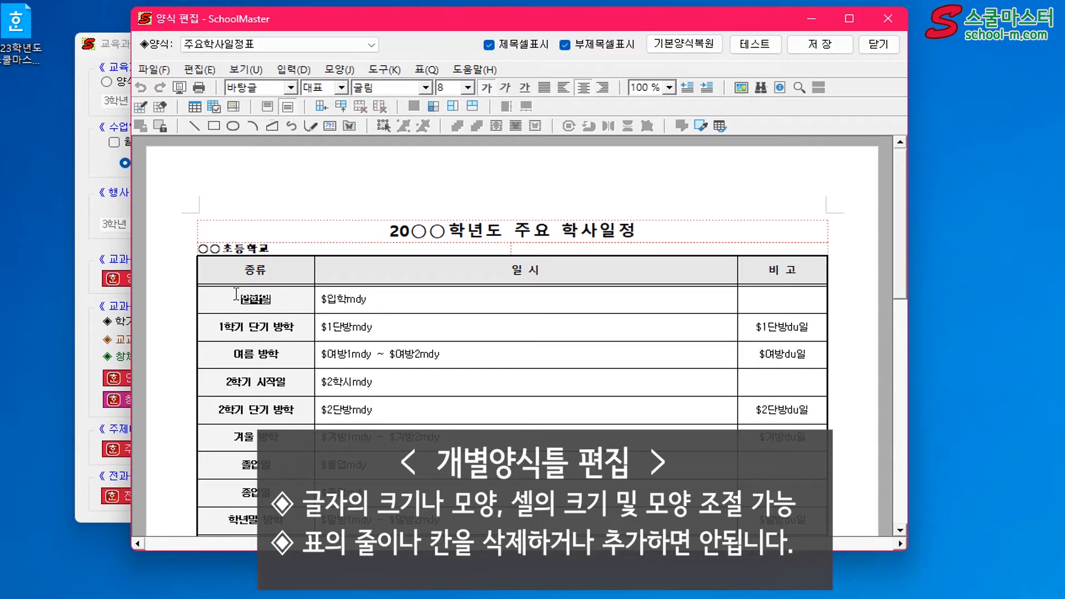
{"action": "left_click", "coordinate": [468, 88]}
{"action": "left_click", "coordinate": [453, 109]}
{"action": "left_click", "coordinate": [289, 298]}
Turn off the title cell display (제목셀표시) for the 주요학사일정표 form and test its output
{"action": "left_click", "coordinate": [675, 232]}
{"action": "left_click_drag", "start_coordinate": [676, 231], "coordinate": [335, 157]}
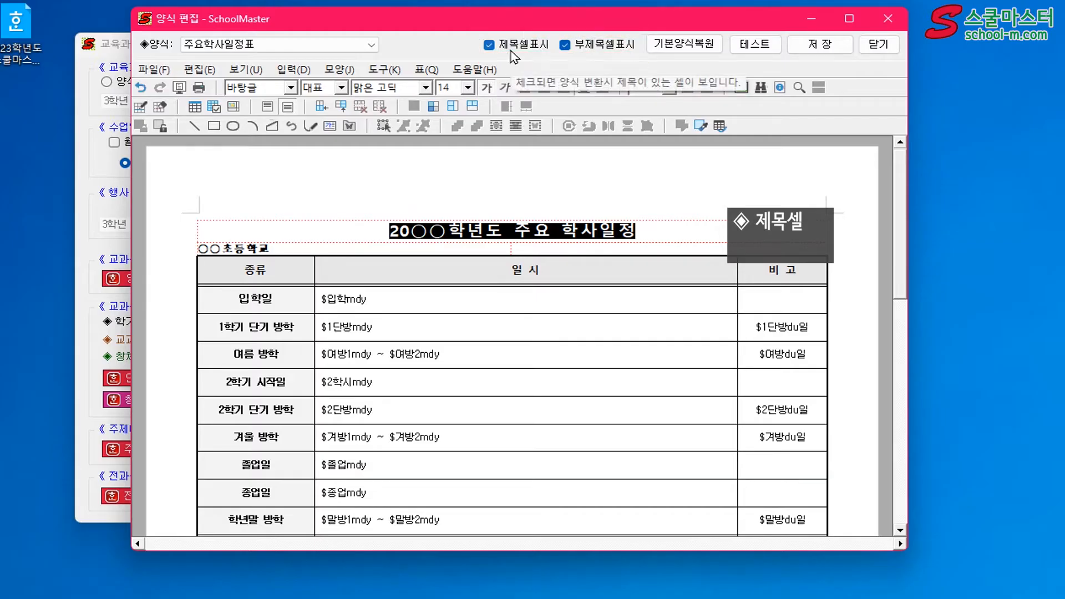
{"action": "left_click", "coordinate": [354, 249]}
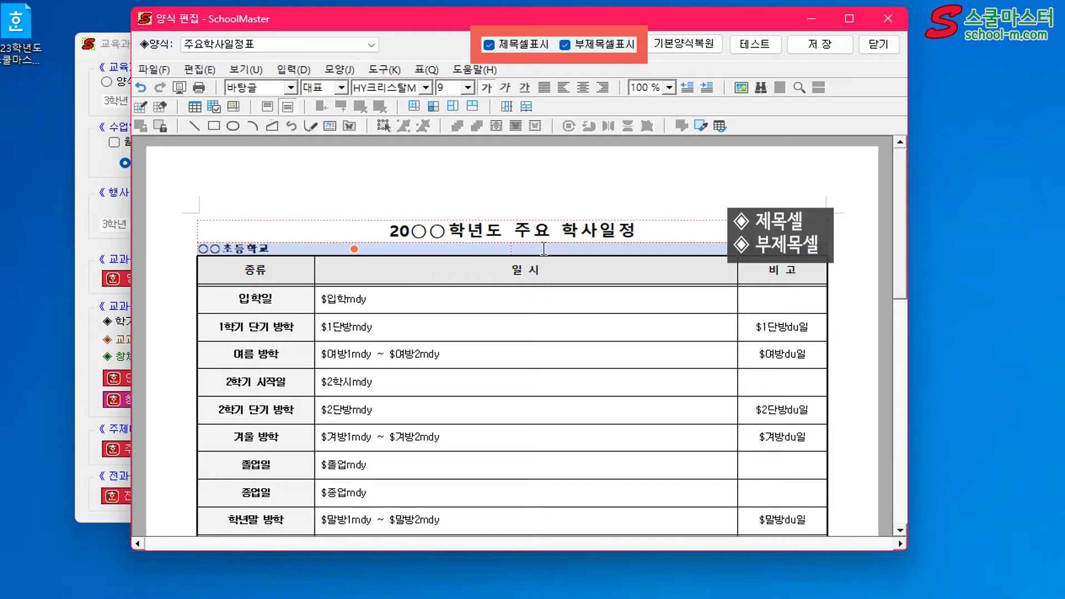
{"action": "left_click", "coordinate": [583, 205]}
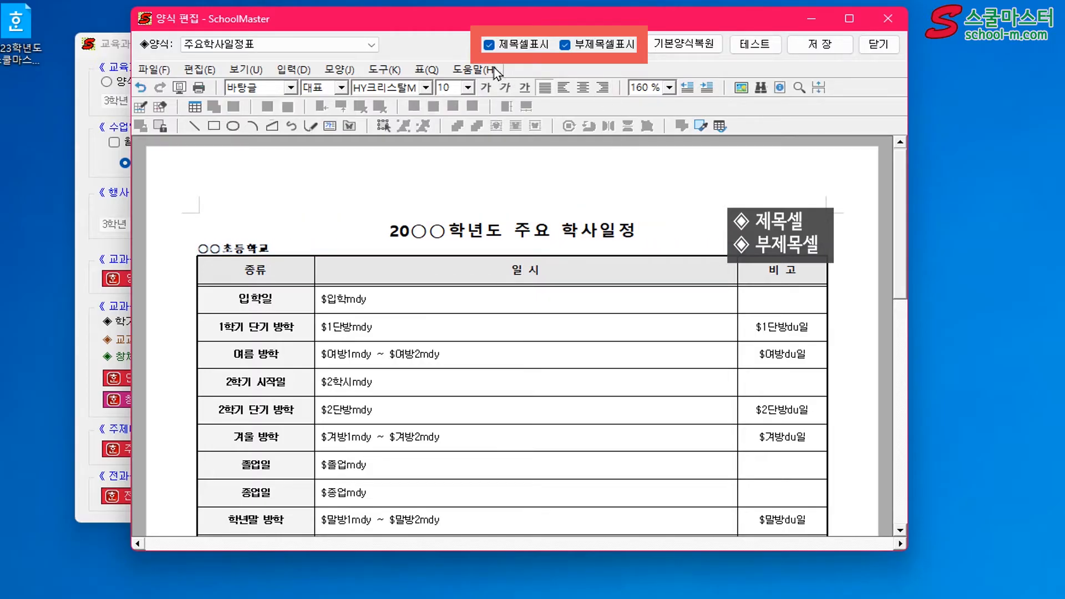
{"action": "left_click", "coordinate": [752, 46]}
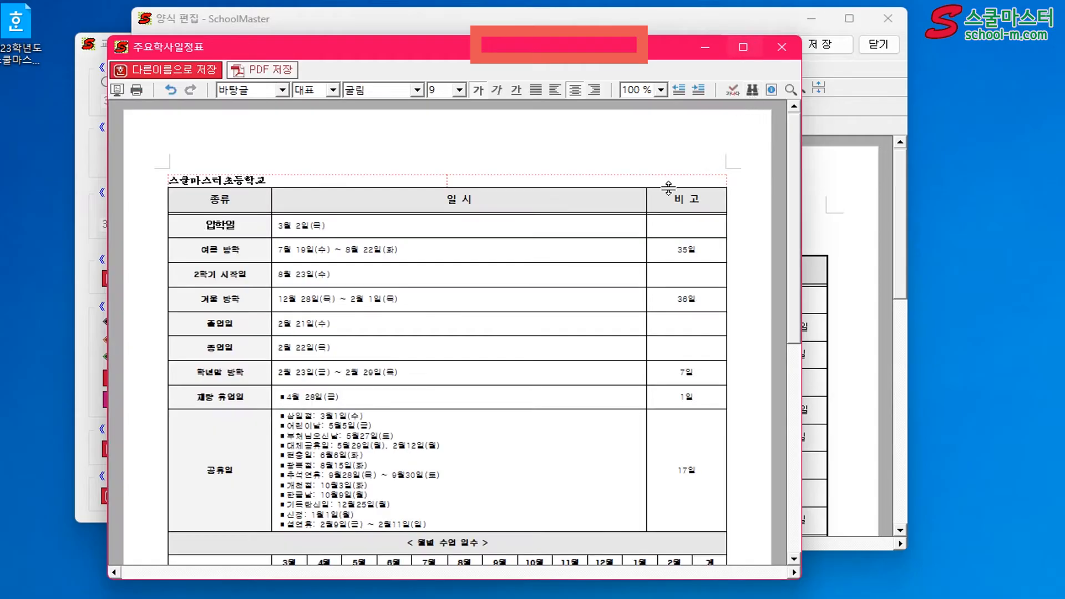
Turn off the subtitle cell display (부제목셀표시) as well, test the form's output again and close the test document
{"action": "left_click", "coordinate": [597, 46]}
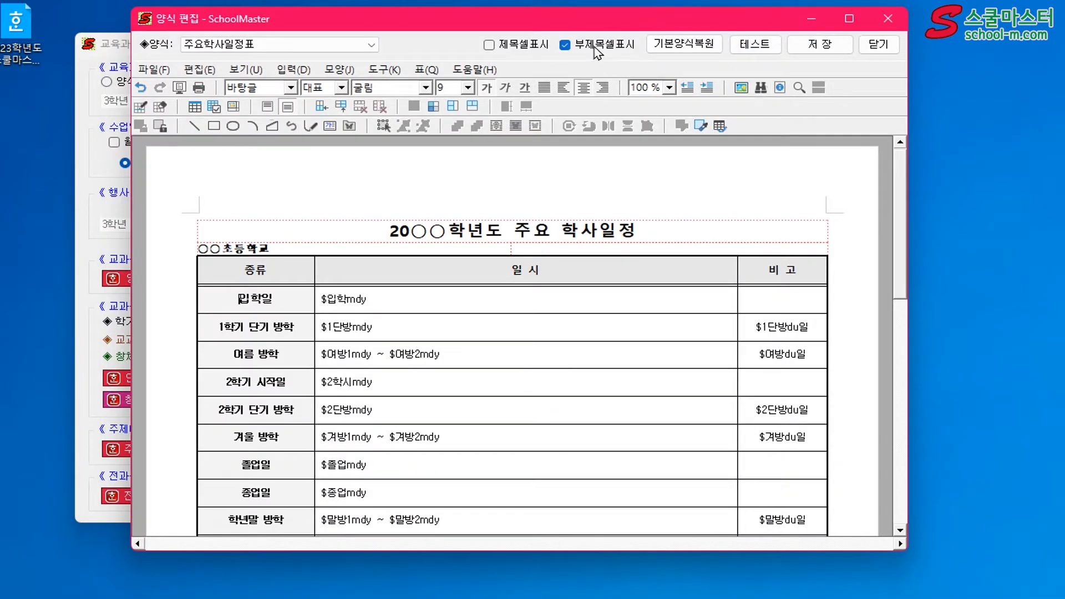
{"action": "left_click", "coordinate": [759, 46]}
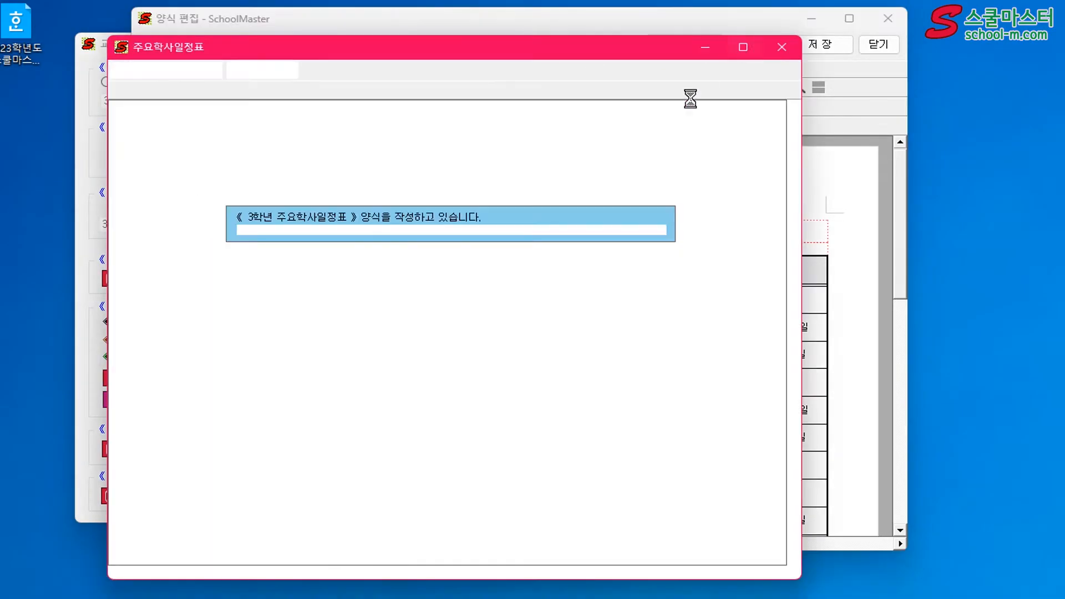
{"action": "left_click", "coordinate": [788, 55]}
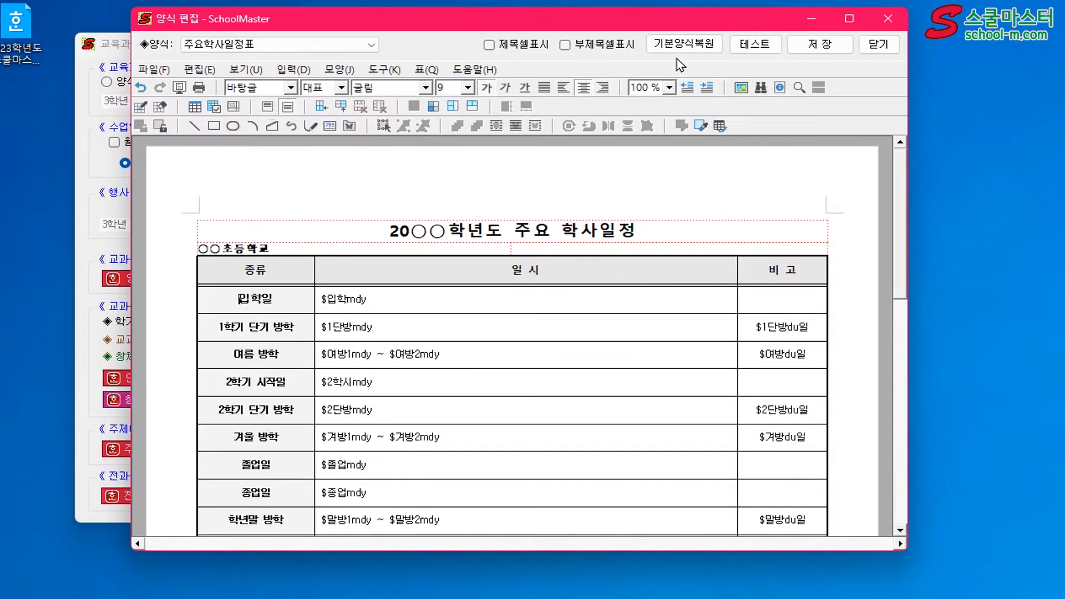
Turn the title and subtitle cell displays back on, run another test of the form and close it
{"action": "left_click", "coordinate": [565, 45]}
{"action": "left_click", "coordinate": [519, 48]}
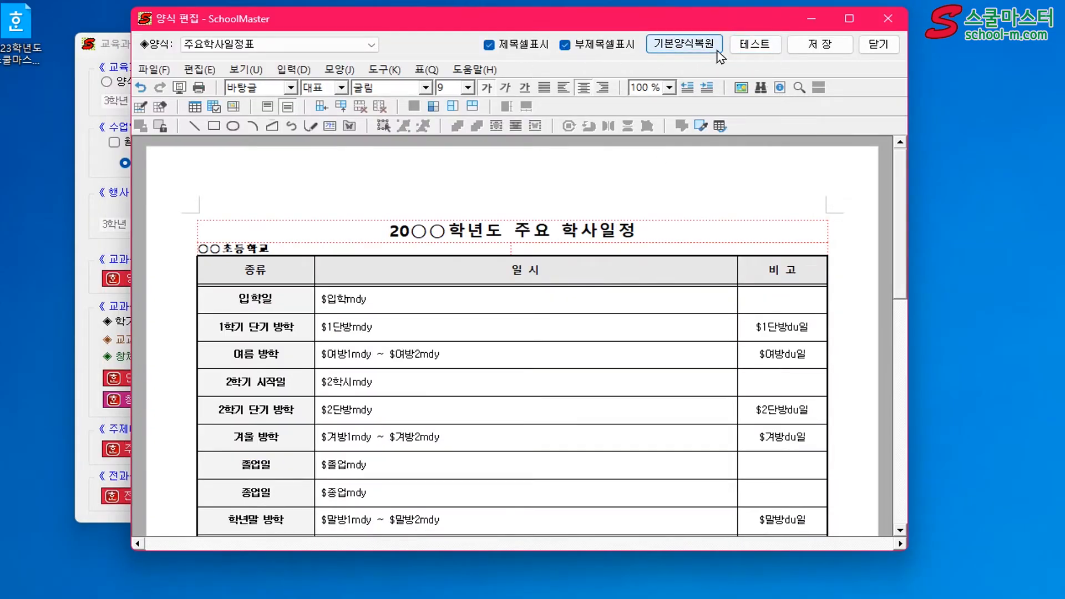
{"action": "left_click", "coordinate": [749, 51]}
{"action": "left_click", "coordinate": [782, 47]}
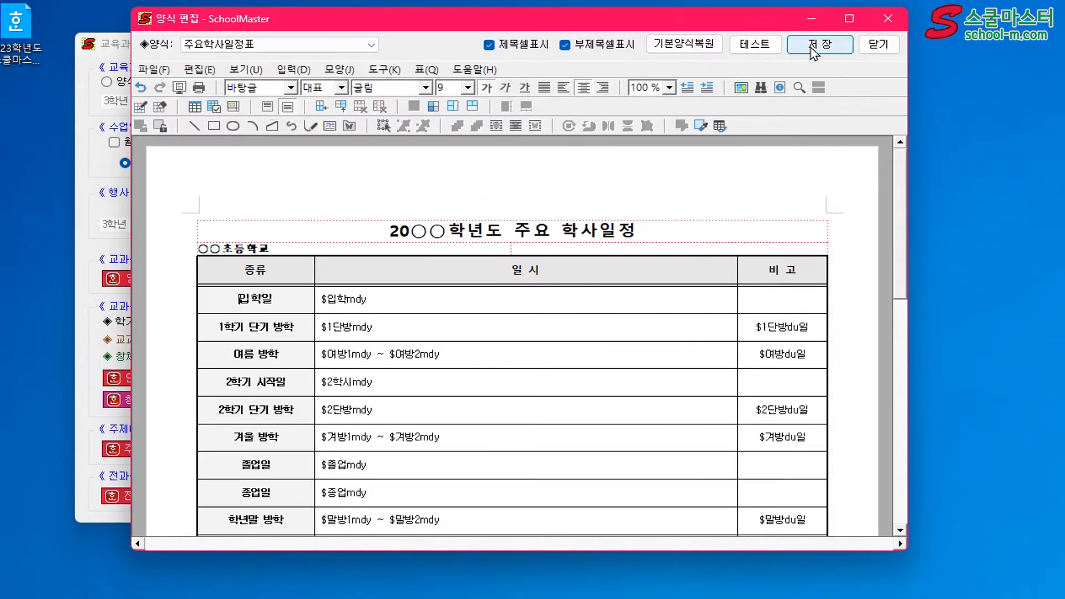
Close the form editor and save the changes made to the 주요학사일정표 form
{"action": "left_click", "coordinate": [878, 48]}
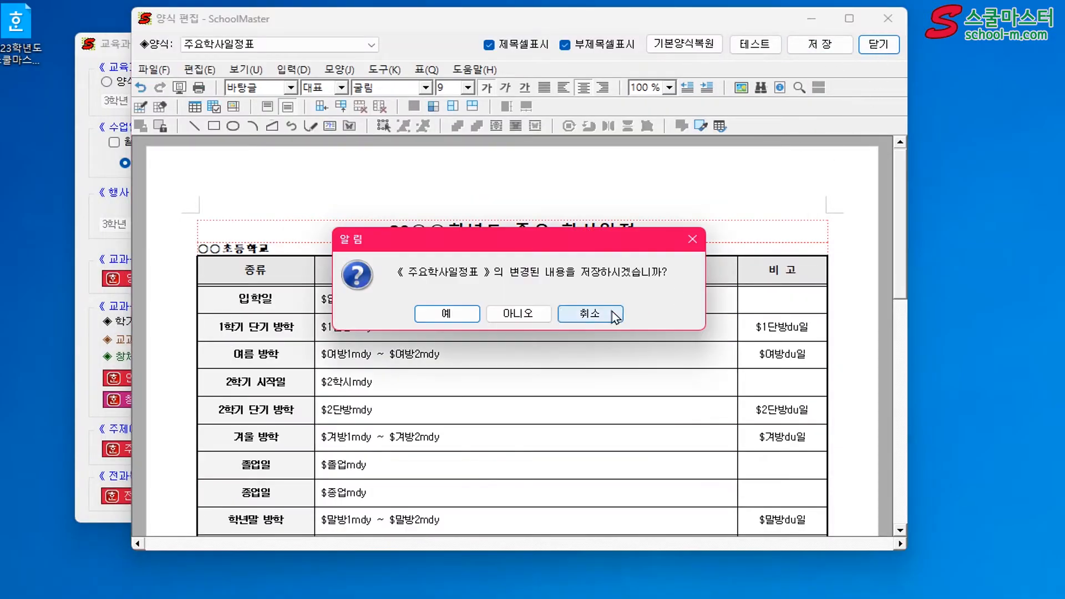
{"action": "left_click", "coordinate": [455, 315]}
{"action": "left_click", "coordinate": [511, 319]}
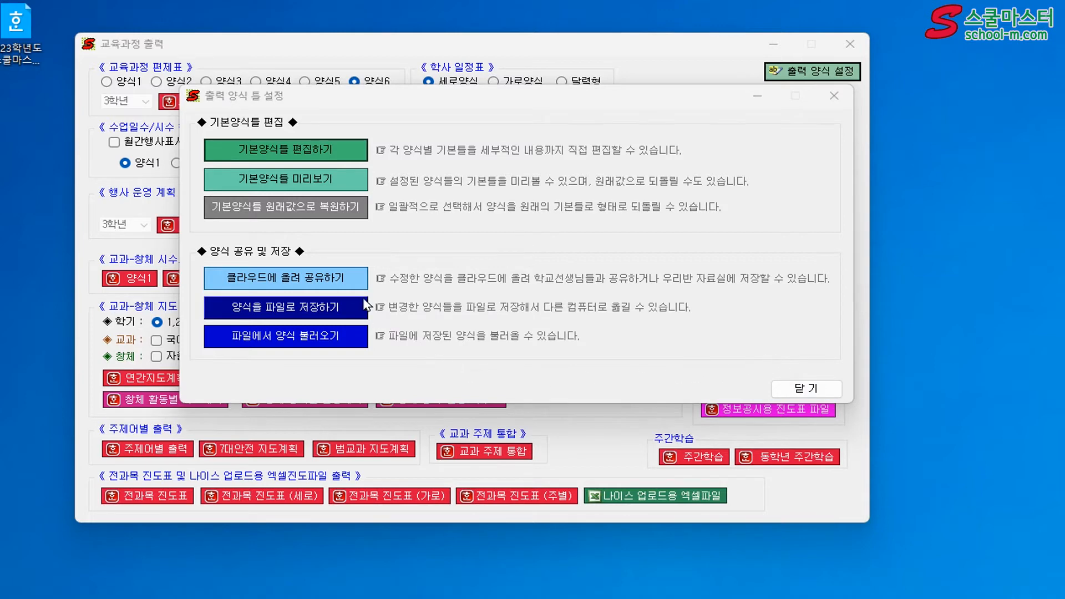
Upload the 학급별 기초시간표, 학급별 기초시간표2, 특별실배정현황 and 전담-특별실 시간표 forms to the school's shared cloud room (학교공유방)
{"action": "left_click", "coordinate": [353, 282]}
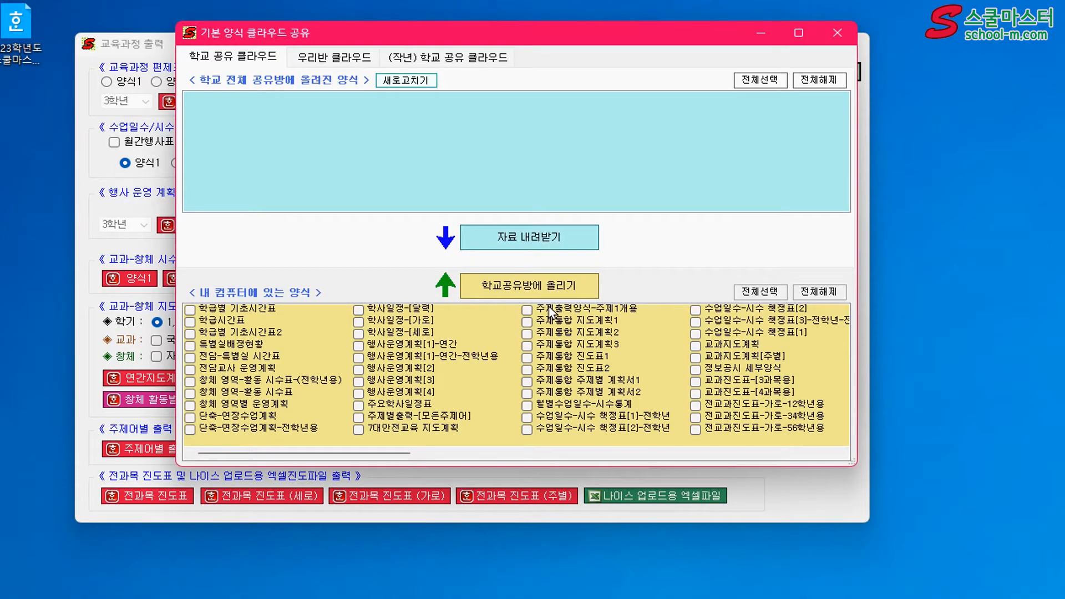
{"action": "left_click", "coordinate": [190, 310]}
{"action": "left_click", "coordinate": [189, 334]}
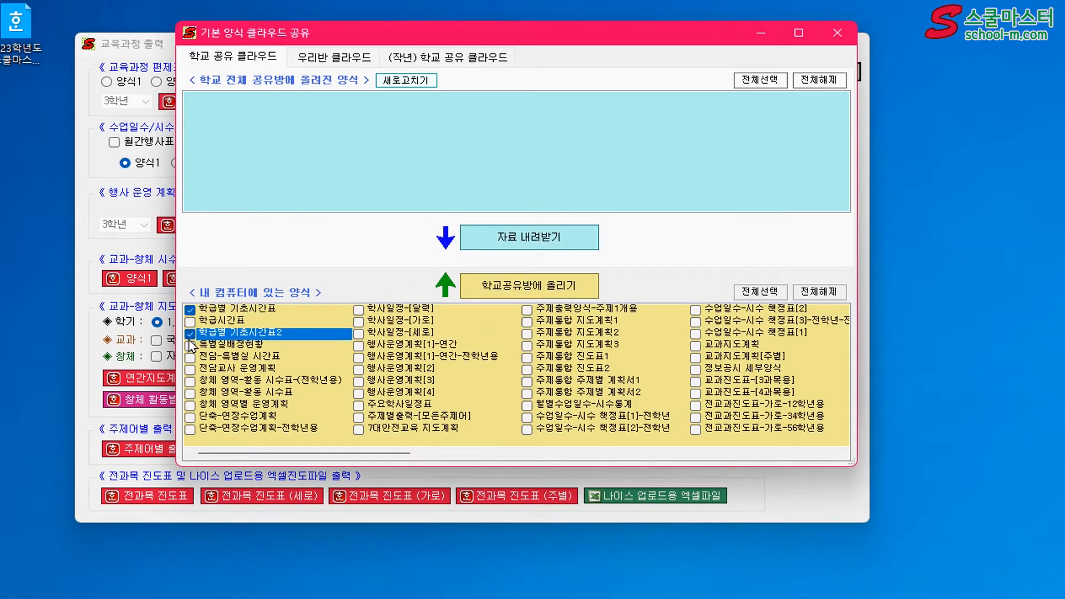
{"action": "left_click", "coordinate": [189, 345]}
{"action": "left_click", "coordinate": [190, 358]}
{"action": "left_click", "coordinate": [568, 285]}
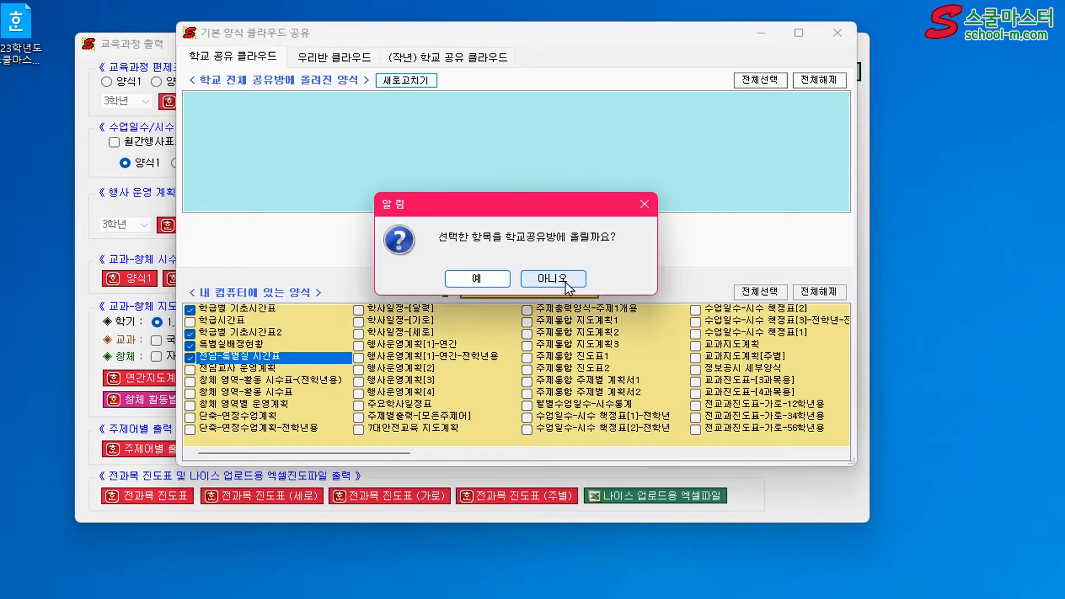
{"action": "left_click", "coordinate": [476, 279]}
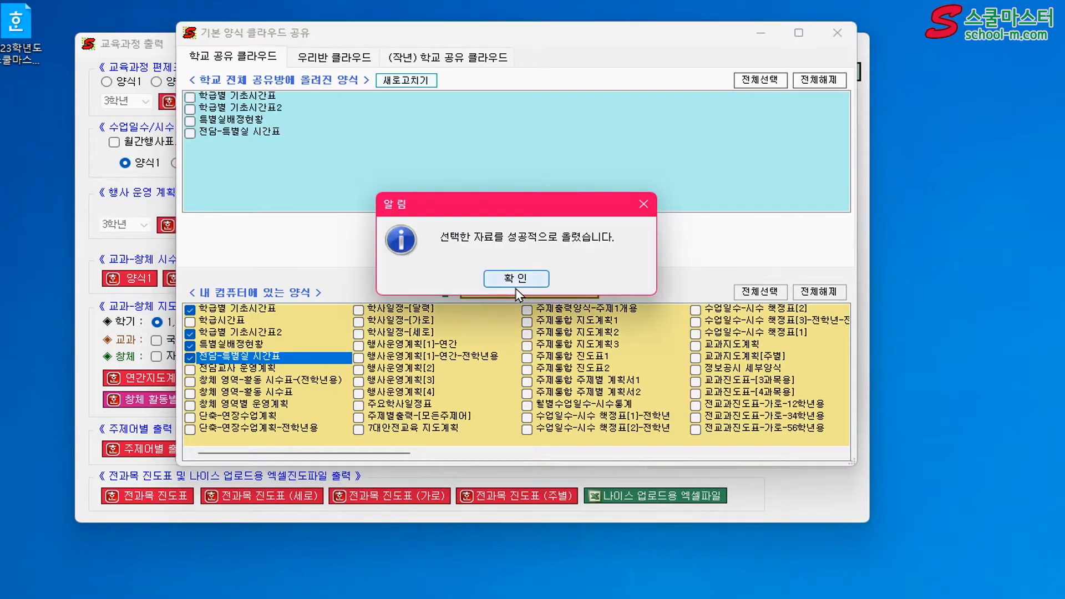
{"action": "left_click", "coordinate": [516, 286]}
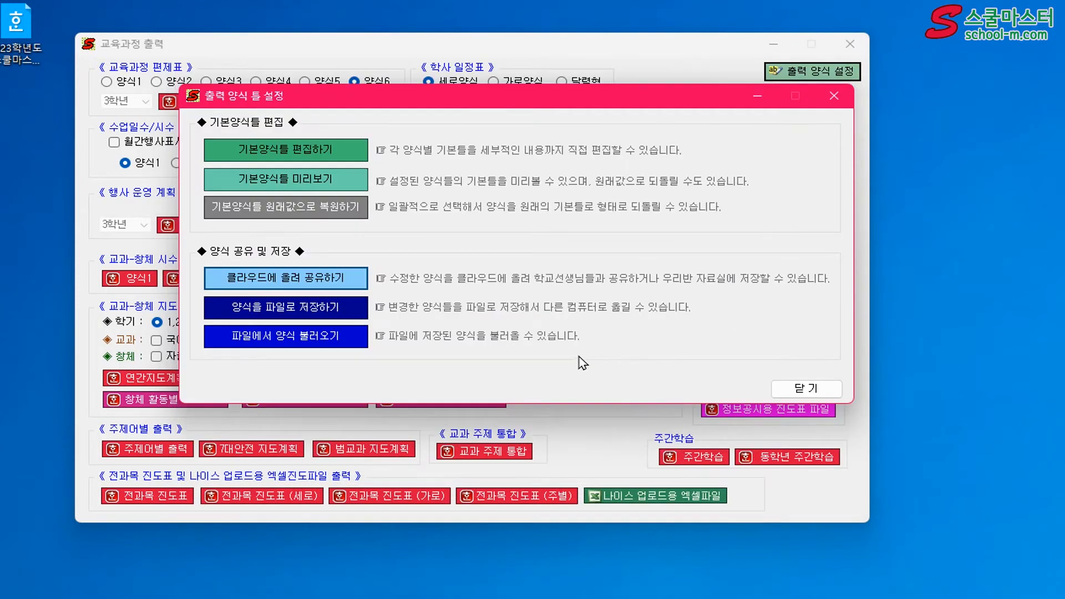
Save all the checked output forms to a new file and close the form template settings
{"action": "left_click", "coordinate": [345, 309]}
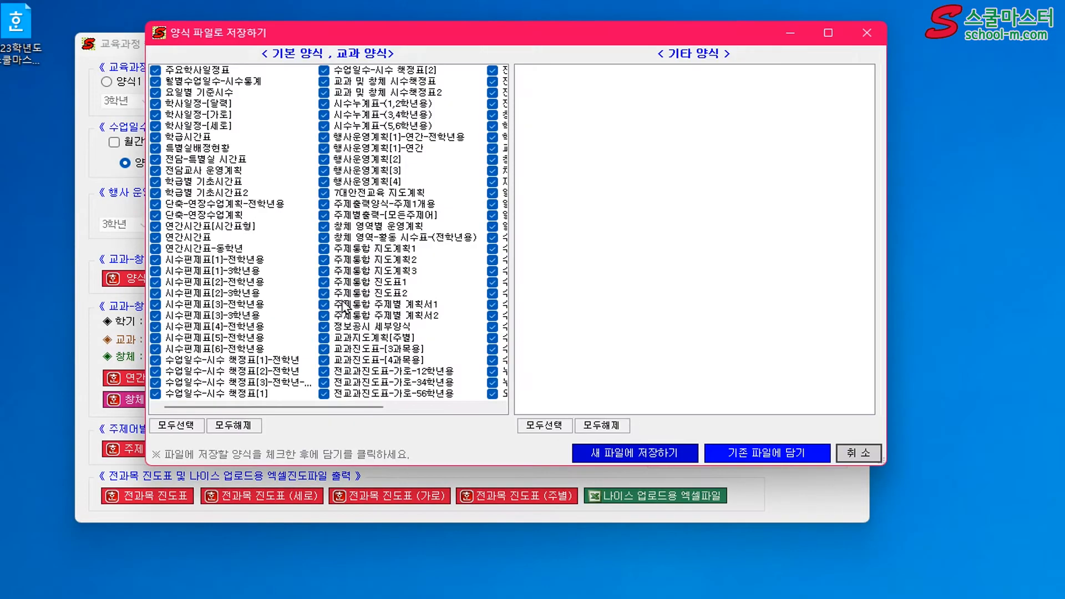
{"action": "left_click", "coordinate": [620, 457]}
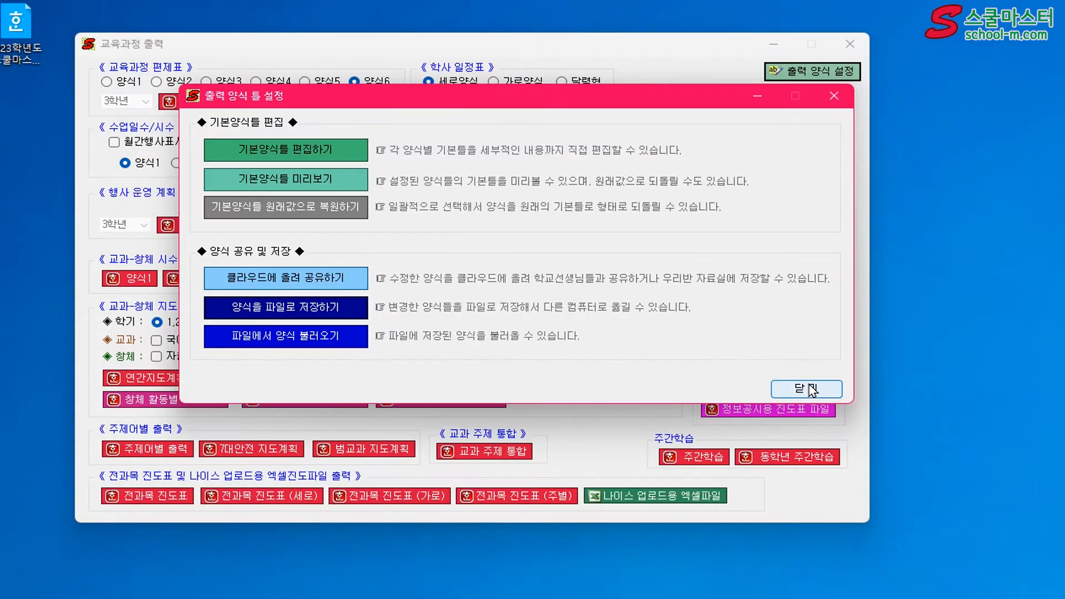
{"action": "left_click", "coordinate": [810, 389]}
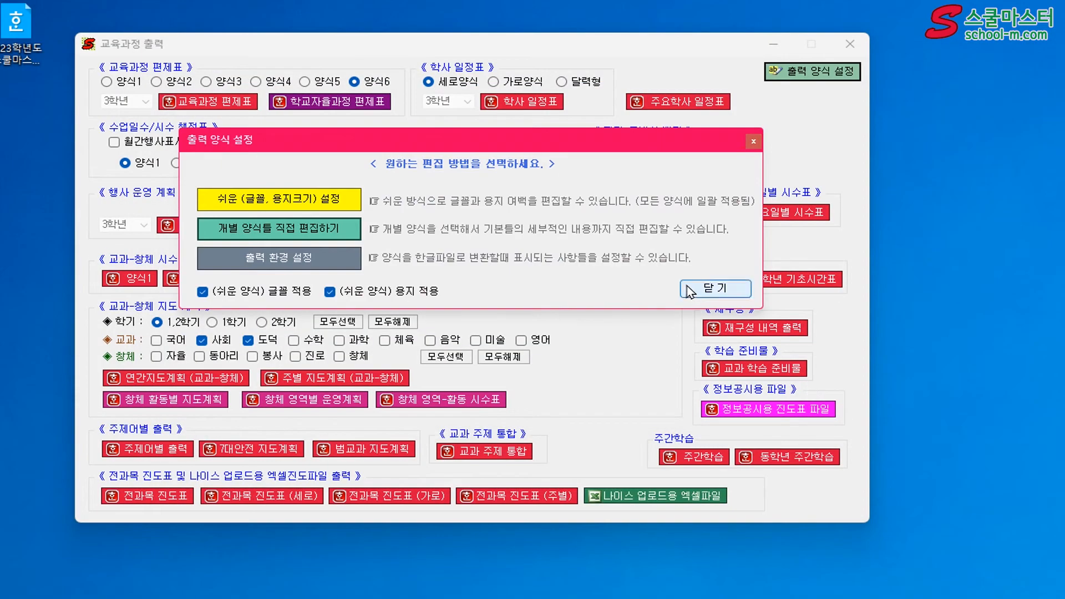
Review the output environment options (출력 환경 설정), accept them and close the output form settings
{"action": "left_click", "coordinate": [321, 261]}
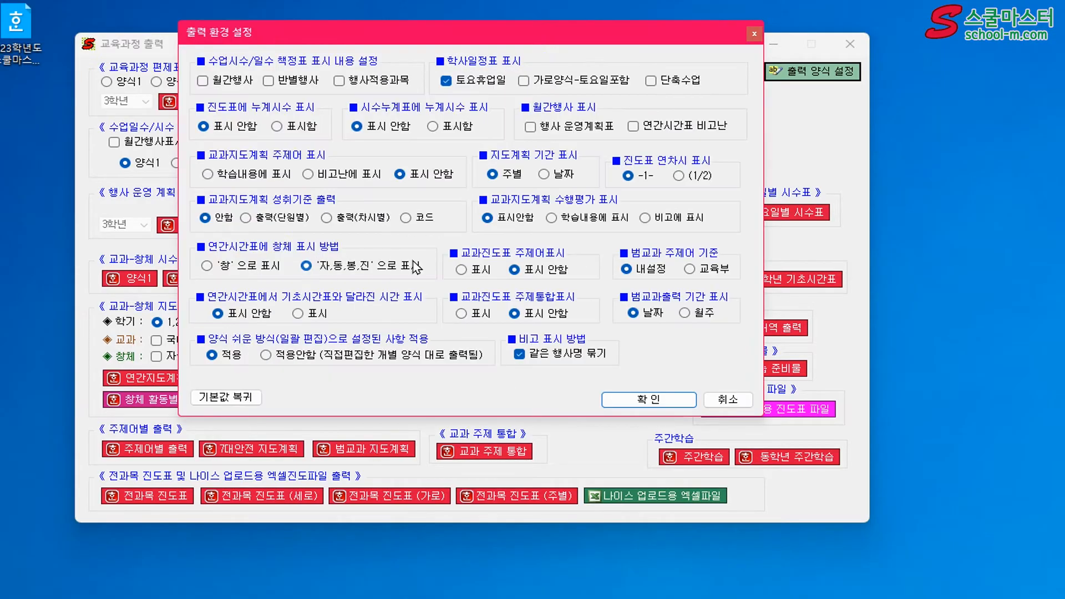
{"action": "left_click", "coordinate": [649, 401]}
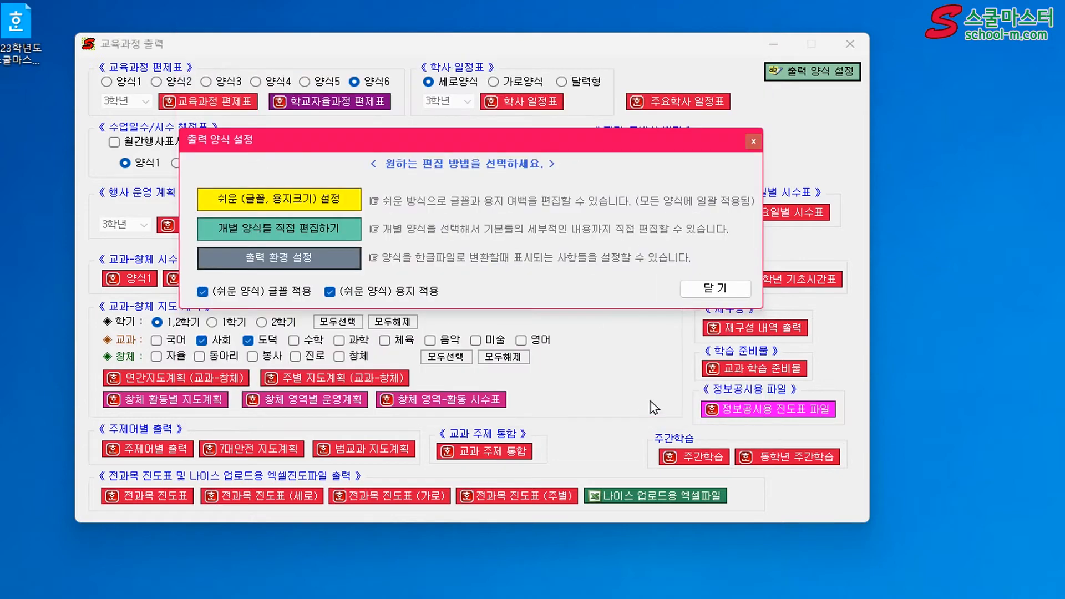
{"action": "left_click", "coordinate": [715, 288]}
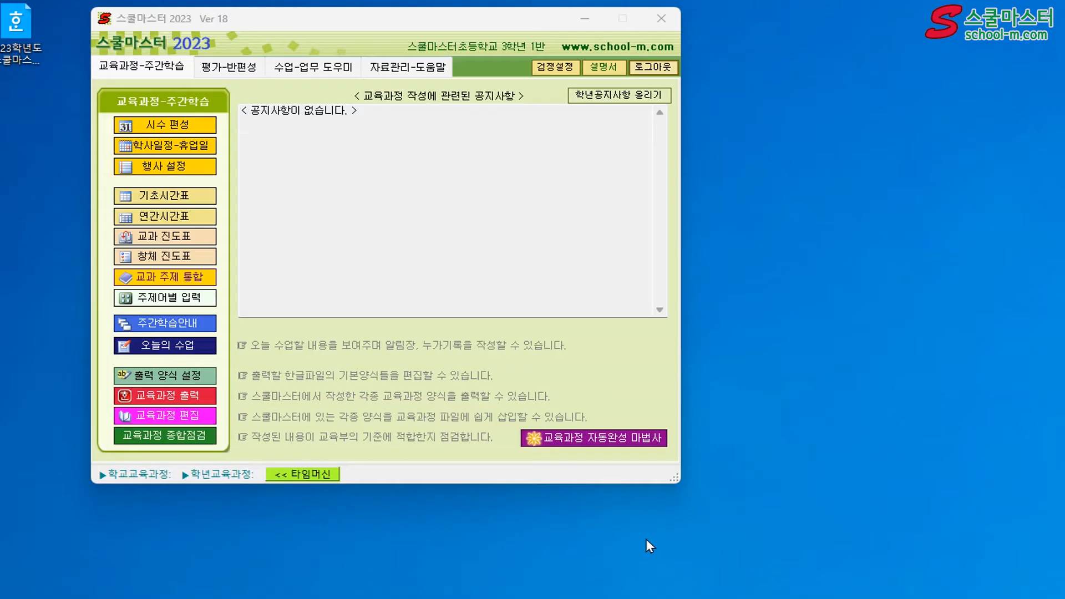
Open [별책2] 초등학교 교육과정.hwp from the temp3 folder for curriculum editing (교육과정 편집), and collapse and re-expand the form box (양식함)
{"action": "left_click", "coordinate": [176, 417]}
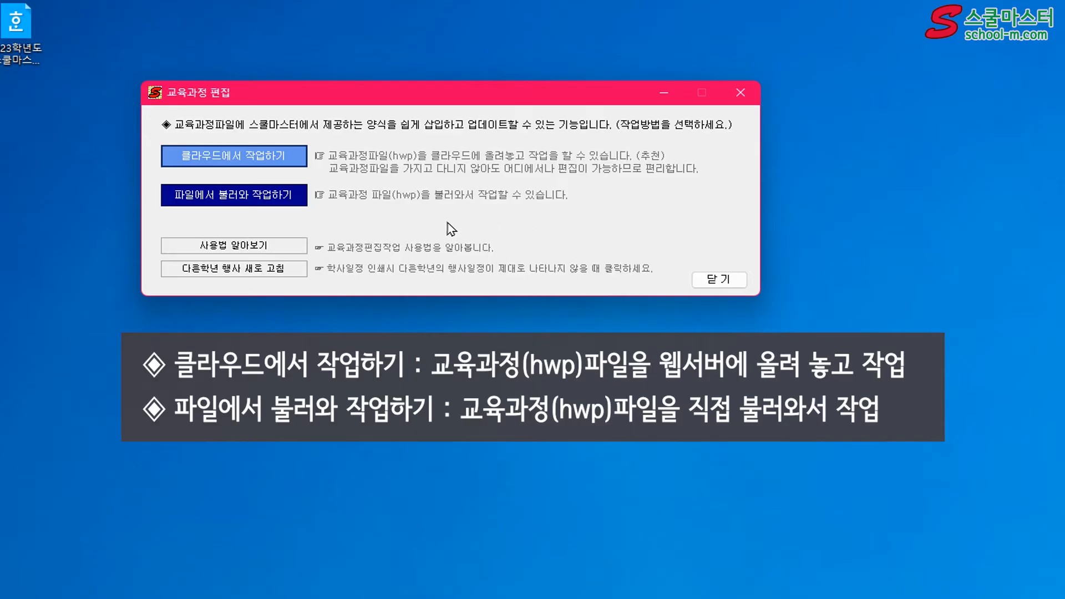
{"action": "left_click", "coordinate": [280, 199]}
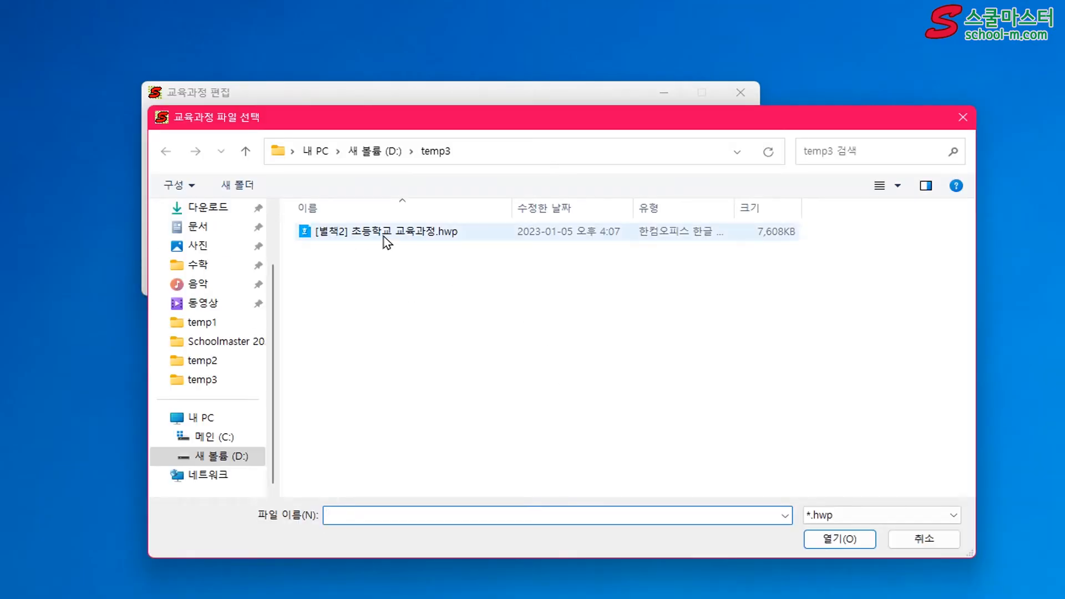
{"action": "left_click", "coordinate": [387, 237]}
{"action": "left_click", "coordinate": [827, 541]}
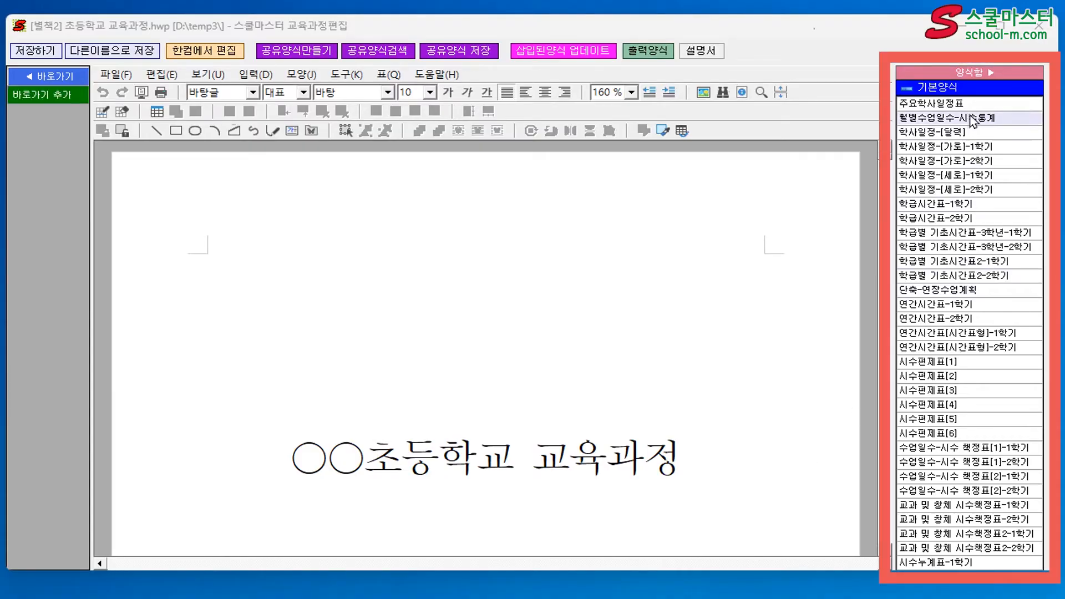
{"action": "left_click", "coordinate": [964, 75]}
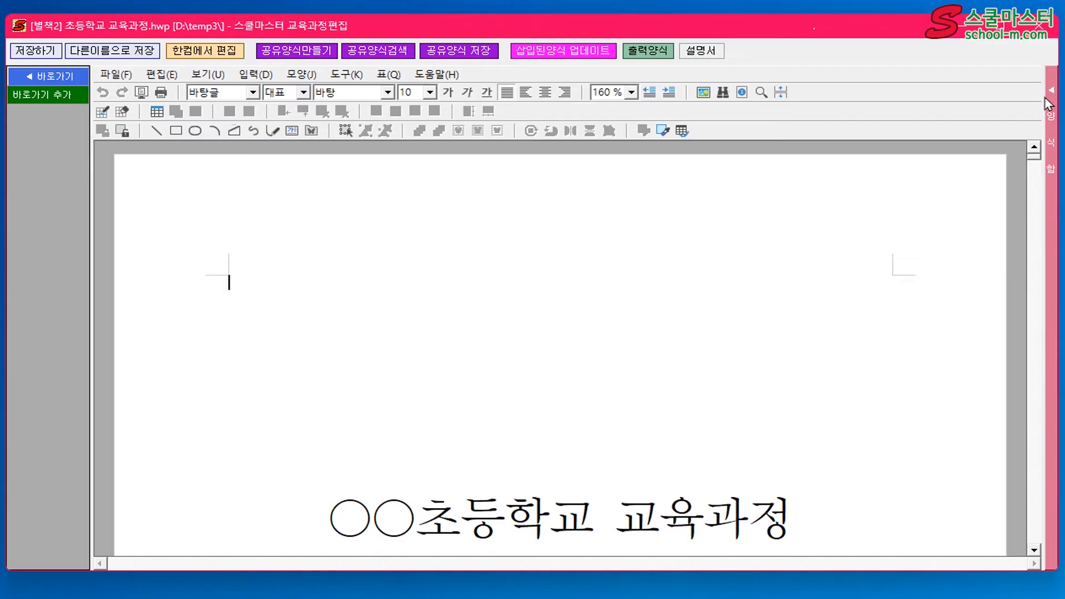
{"action": "left_click", "coordinate": [1050, 118]}
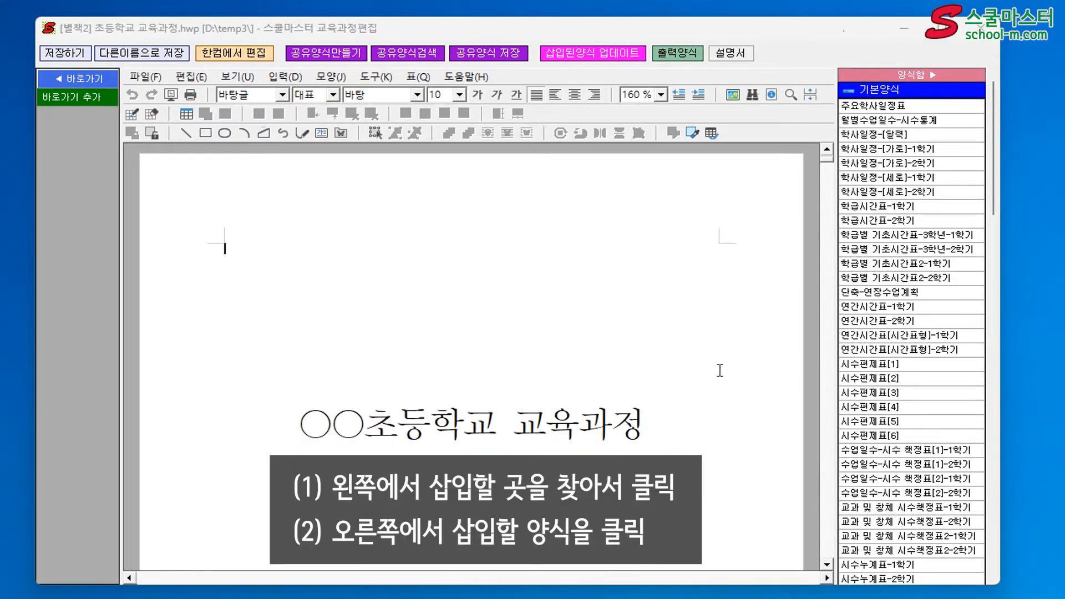
Insert the 주요학사일정표 form at the start of the 초·중등학교 교육과정 총론 text and look over the inserted table
{"action": "scroll", "coordinate": [715, 374], "scroll_direction": "down", "scroll_amount": 8}
{"action": "scroll", "coordinate": [715, 373], "scroll_direction": "down", "scroll_amount": 20}
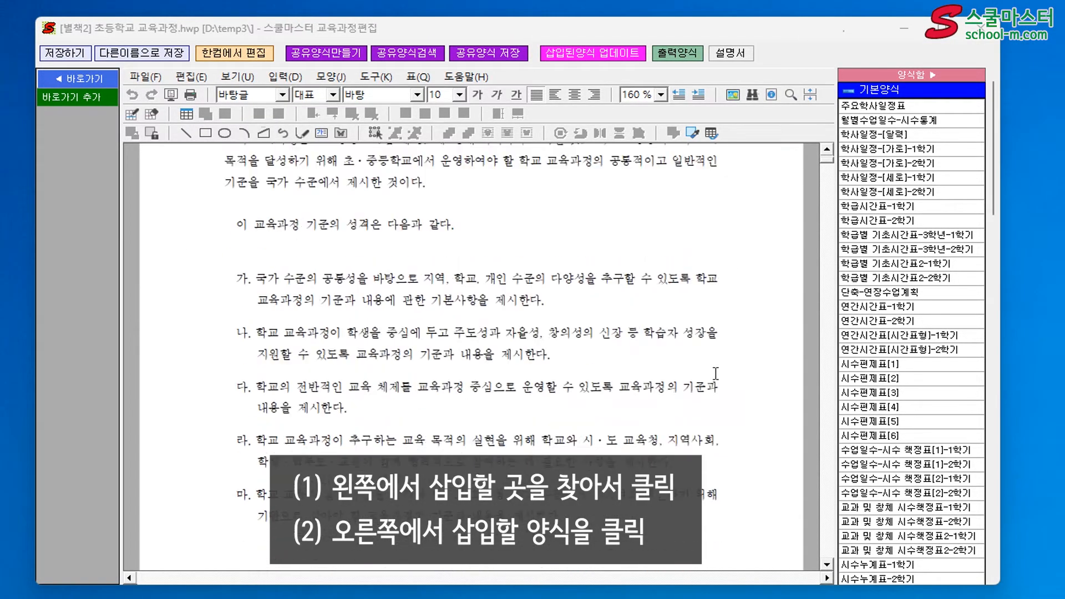
{"action": "scroll", "coordinate": [716, 374], "scroll_direction": "down", "scroll_amount": 10}
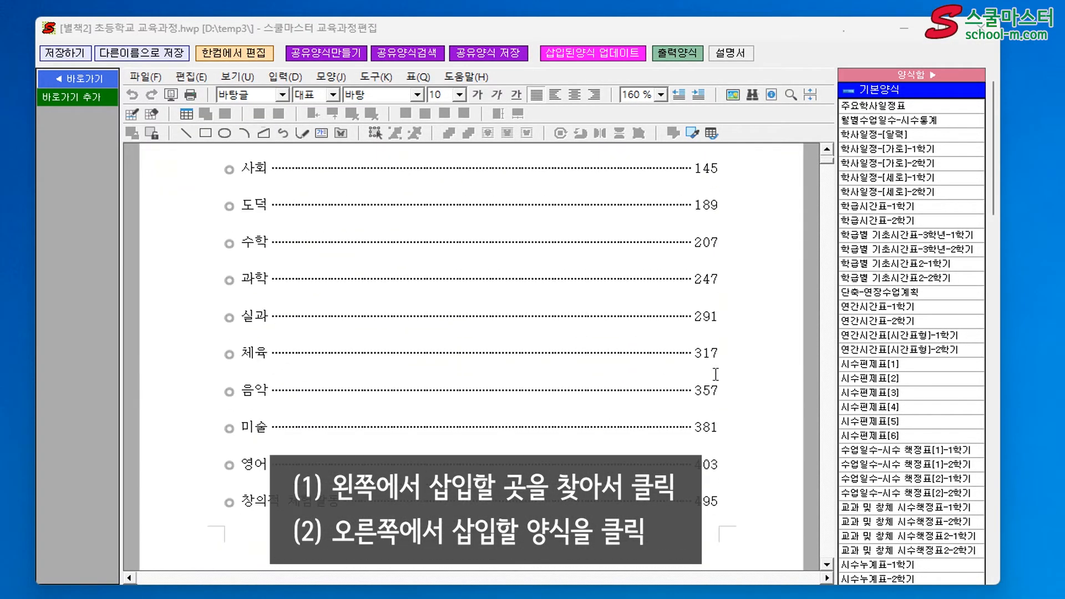
{"action": "left_click", "coordinate": [330, 295]}
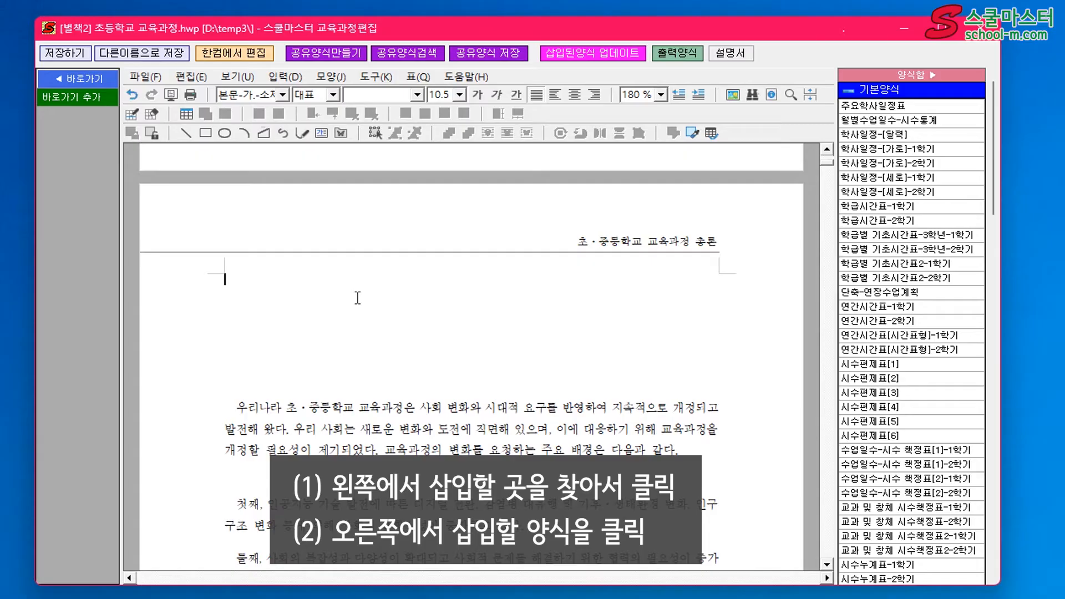
{"action": "left_click", "coordinate": [888, 106]}
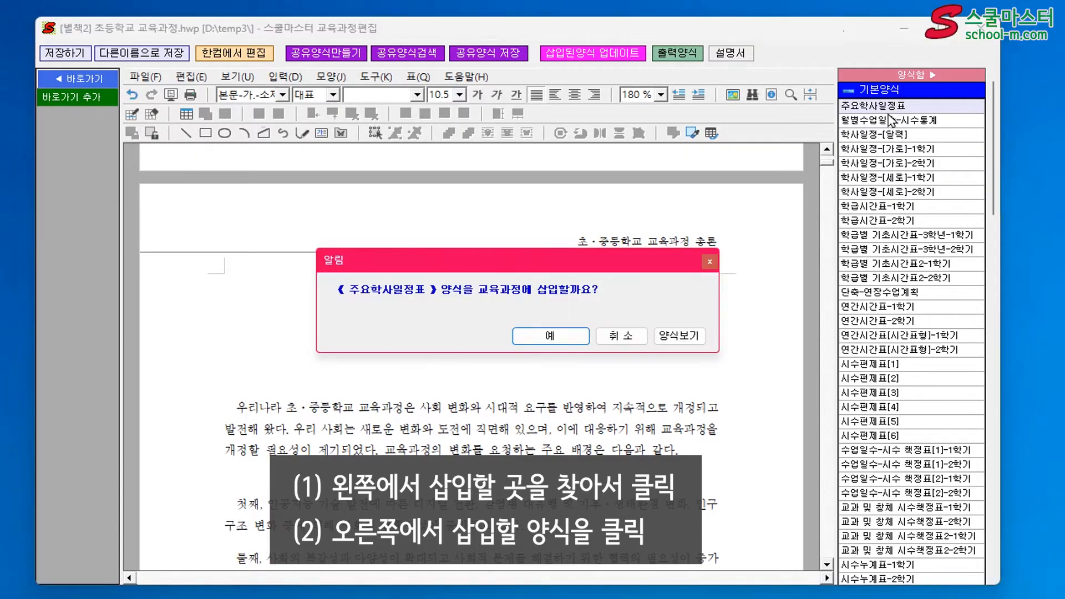
{"action": "left_click", "coordinate": [561, 336]}
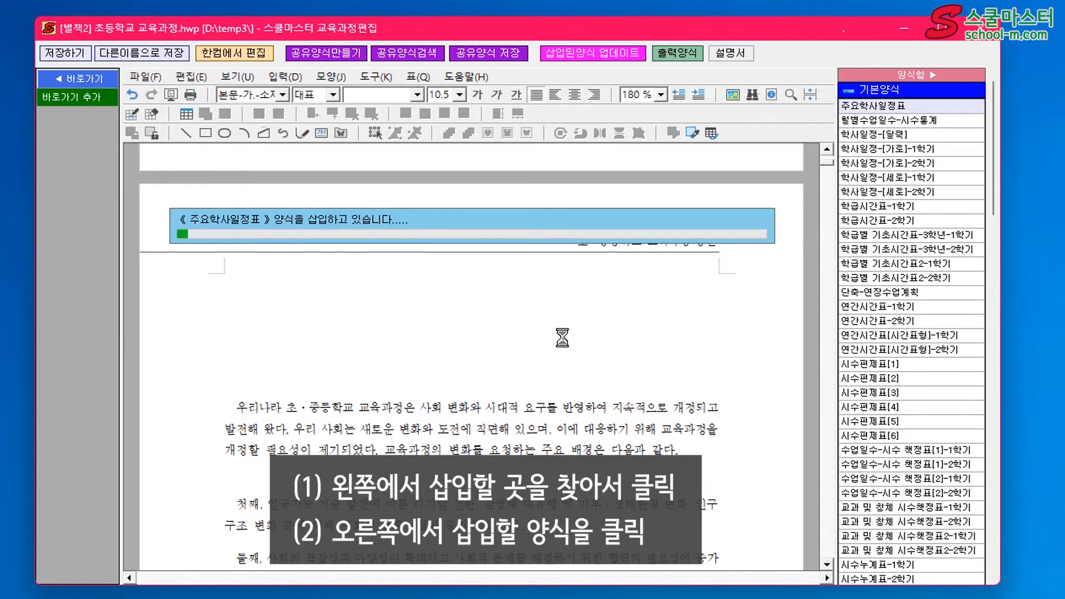
{"action": "scroll", "coordinate": [564, 353], "scroll_direction": "down", "scroll_amount": 5}
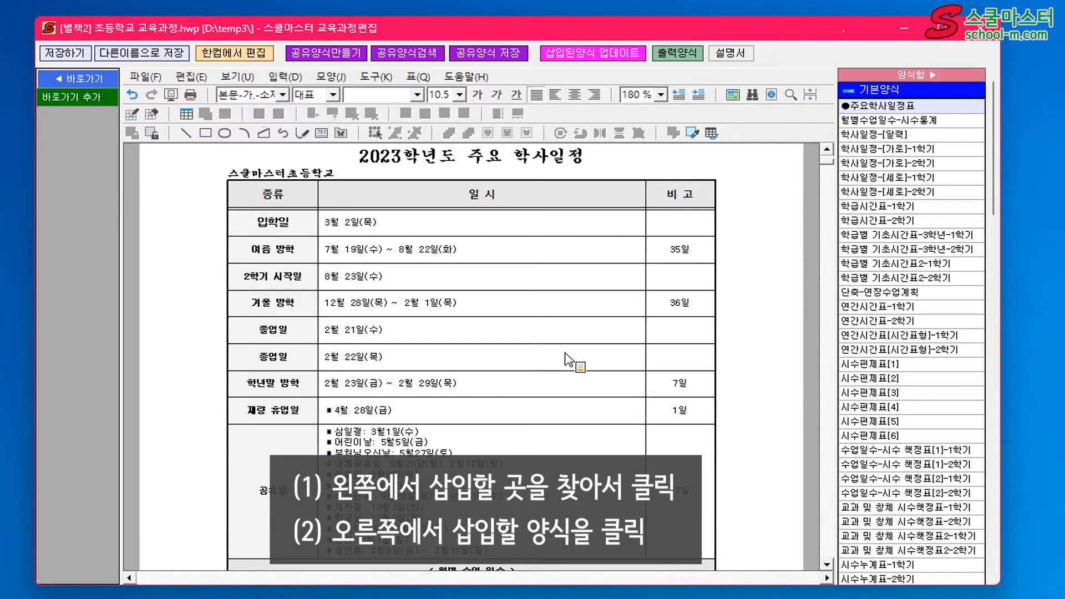
{"action": "scroll", "coordinate": [565, 360], "scroll_direction": "up", "scroll_amount": 3}
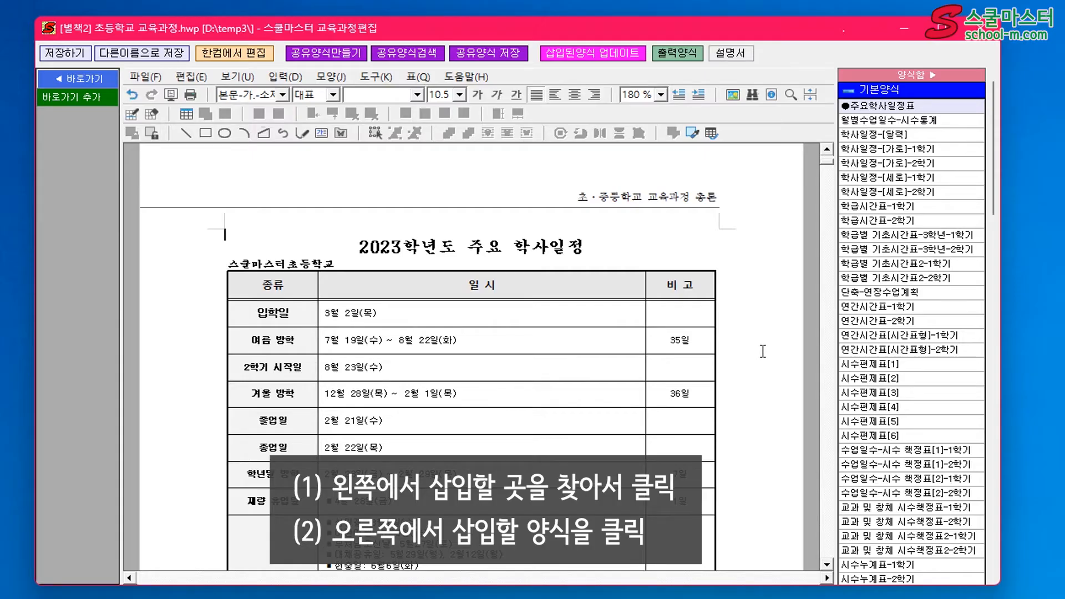
Move 맞춤형 교육과정 체제를 구축한다 at the top of page 5 below blank lines and delete the word 학습자 above it
{"action": "scroll", "coordinate": [763, 350], "scroll_direction": "down", "scroll_amount": 6}
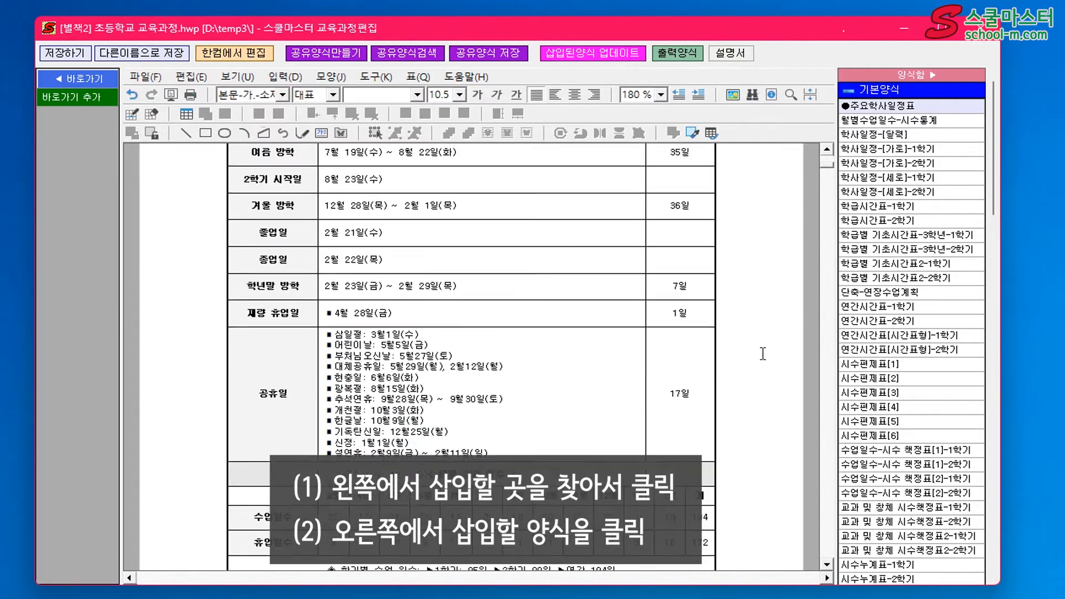
{"action": "scroll", "coordinate": [763, 354], "scroll_direction": "down", "scroll_amount": 20}
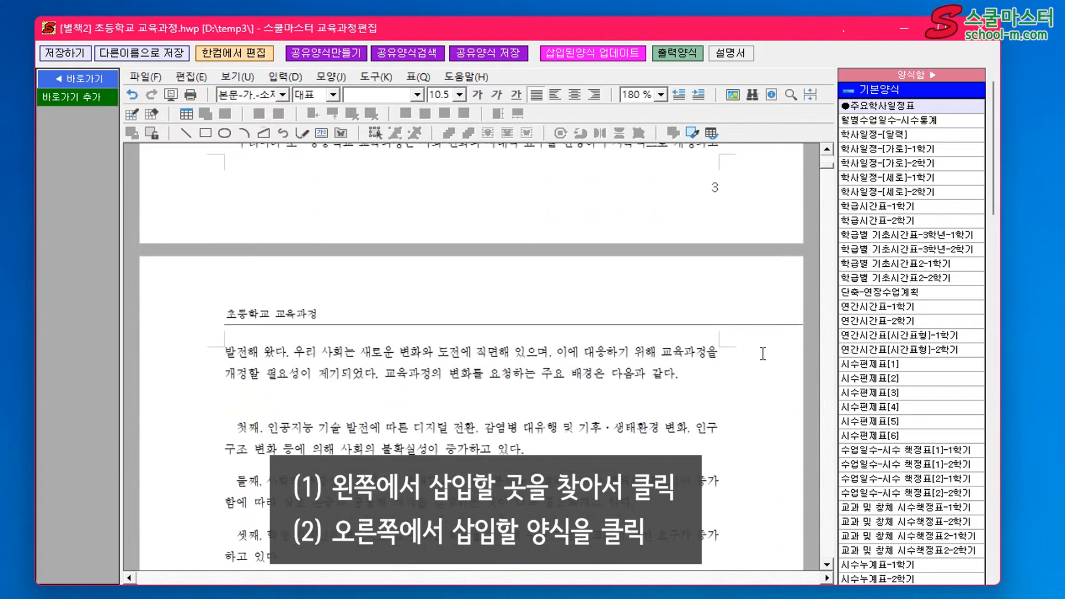
{"action": "scroll", "coordinate": [763, 353], "scroll_direction": "down", "scroll_amount": 20}
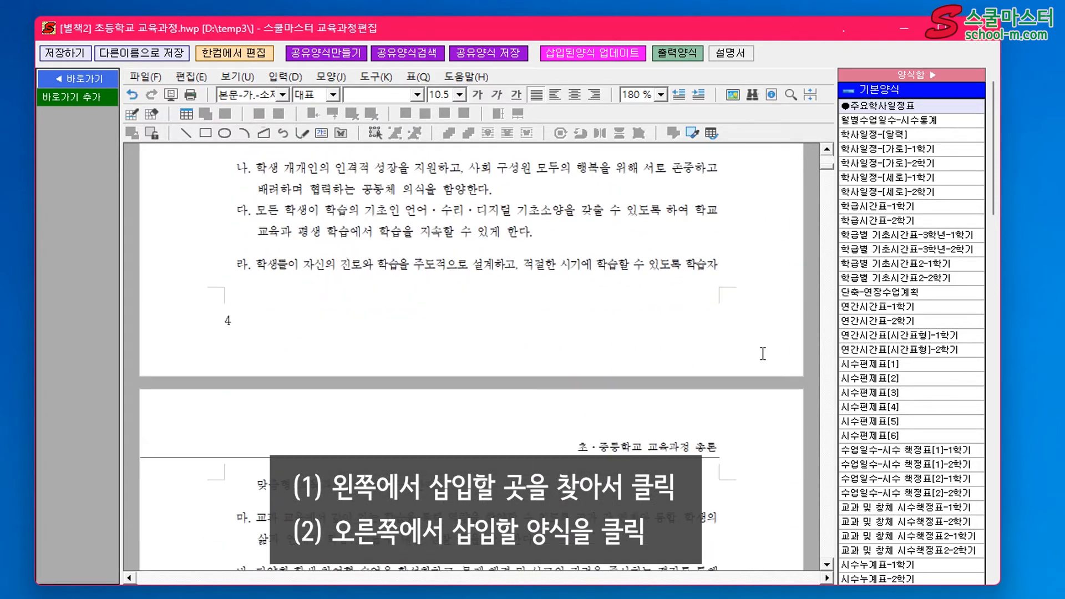
{"action": "scroll", "coordinate": [763, 353], "scroll_direction": "down", "scroll_amount": 4}
{"action": "left_click", "coordinate": [250, 355]}
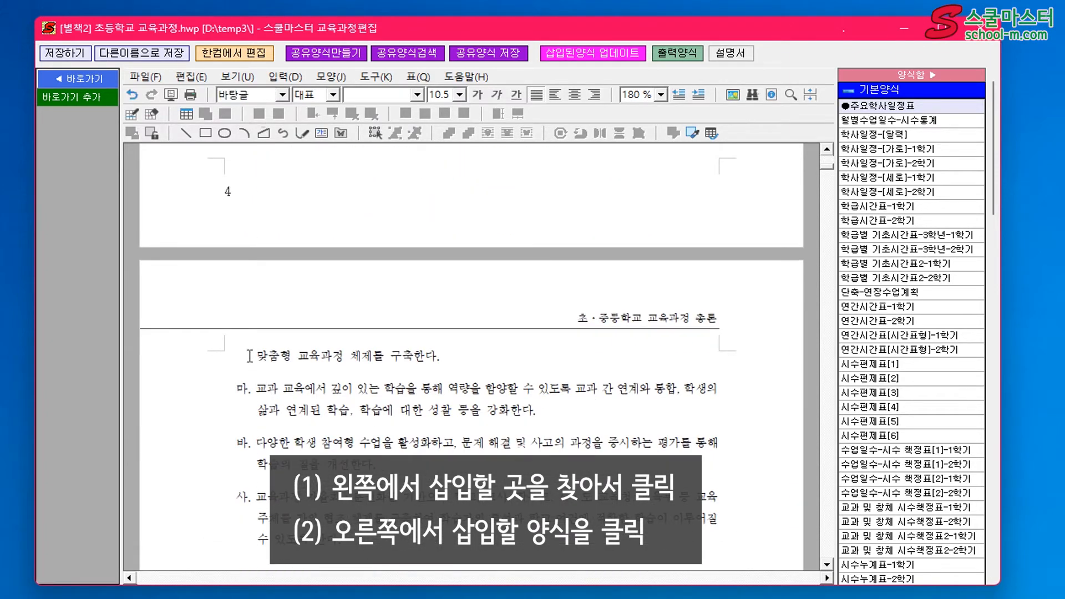
{"action": "key", "text": "Return"}
{"action": "key", "text": "Return"}
{"action": "key", "text": "Return"}
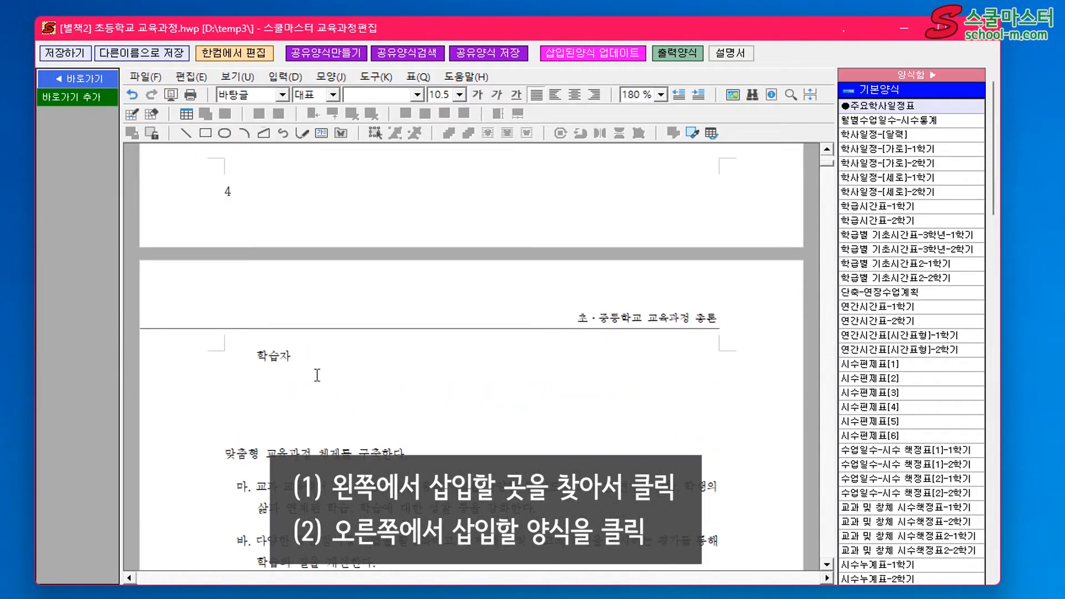
{"action": "key", "text": "BackSpace"}
{"action": "key", "text": "BackSpace"}
{"action": "key", "text": "BackSpace"}
{"action": "key", "text": "BackSpace"}
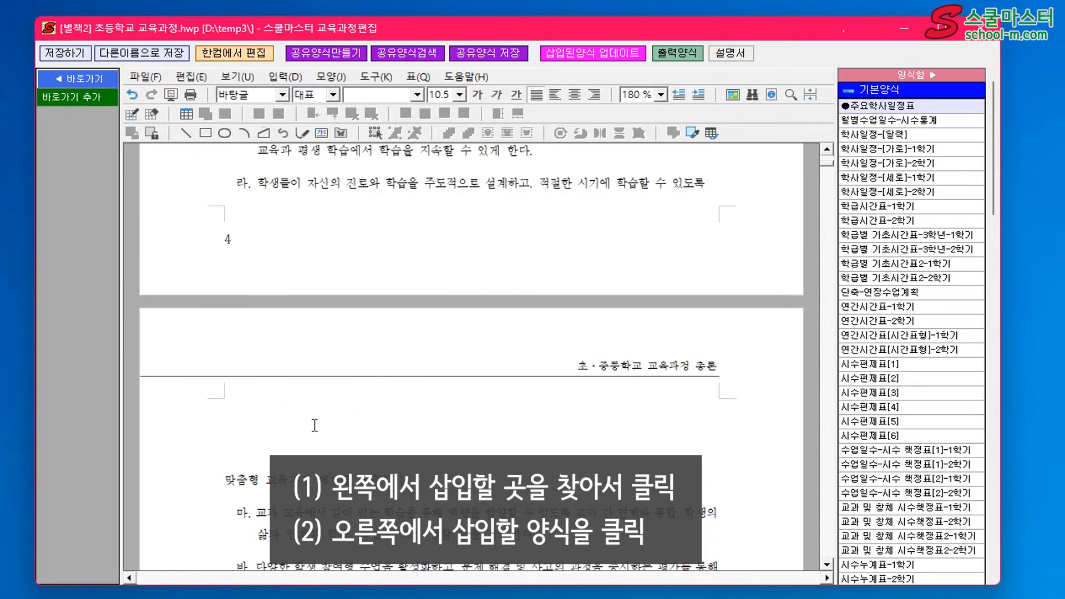
Add more blank lines at the top of page 5 and insert the 연간시간표-1학기 form there with 창체 영역별표시 enabled
{"action": "left_click", "coordinate": [316, 424]}
{"action": "key", "text": "Return"}
{"action": "key", "text": "Return"}
{"action": "key", "text": "Return"}
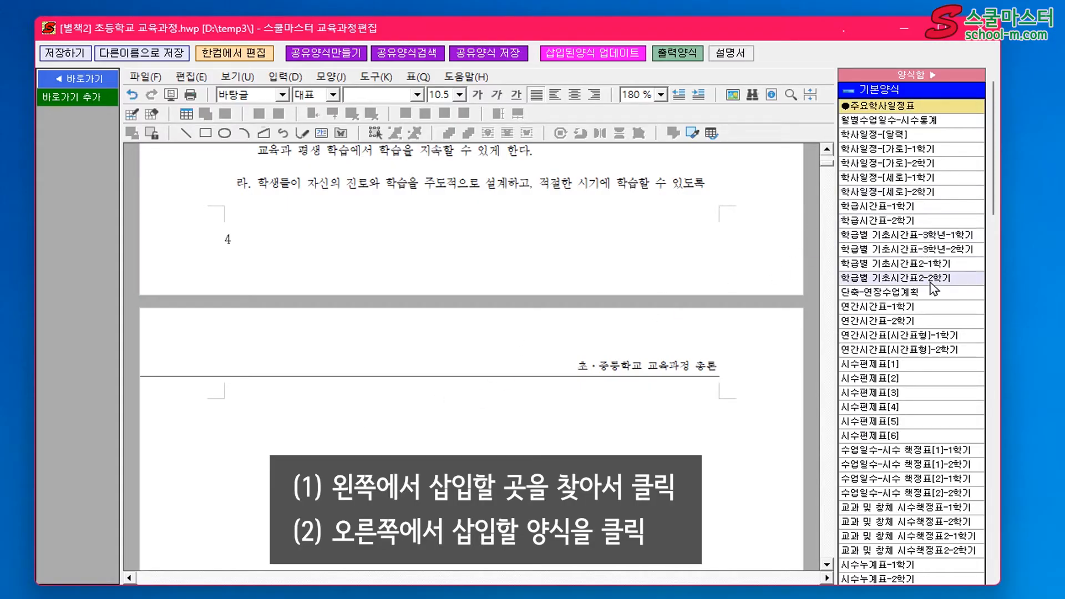
{"action": "left_click", "coordinate": [901, 308]}
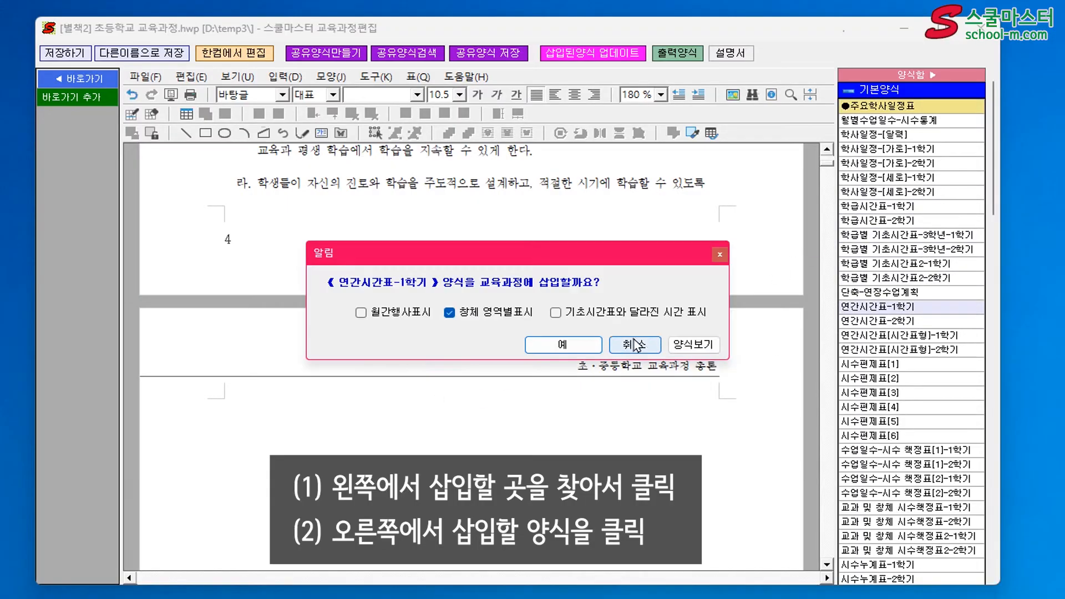
{"action": "left_click", "coordinate": [560, 345]}
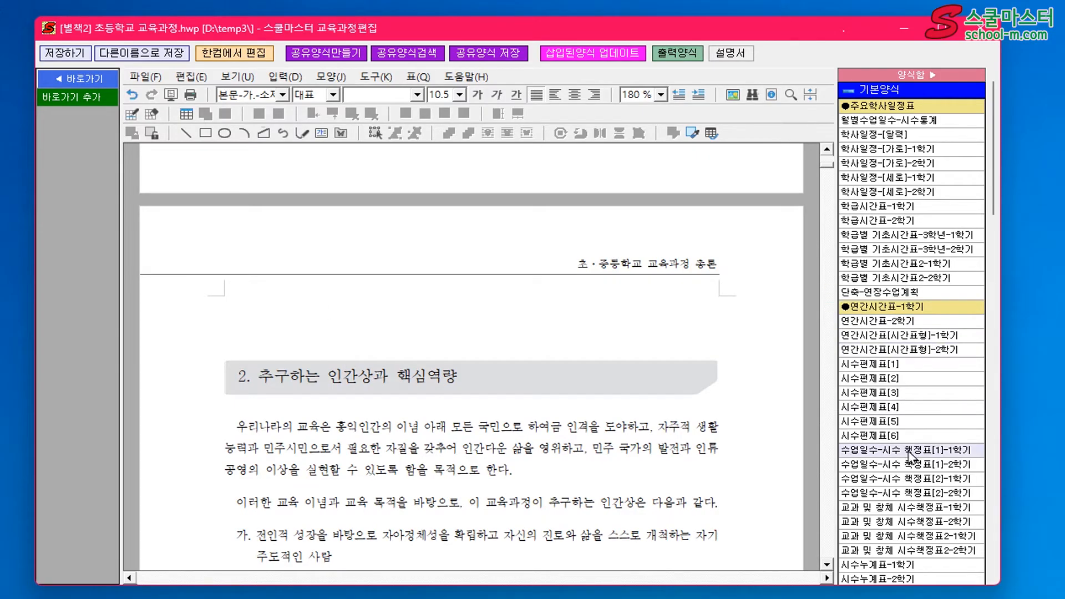
Insert the 교과 및 창체 시수책정표-1학기 form before section 2, 추구하는 인간상과 핵심역량, and look over the inserted table
{"action": "double_click", "coordinate": [921, 508]}
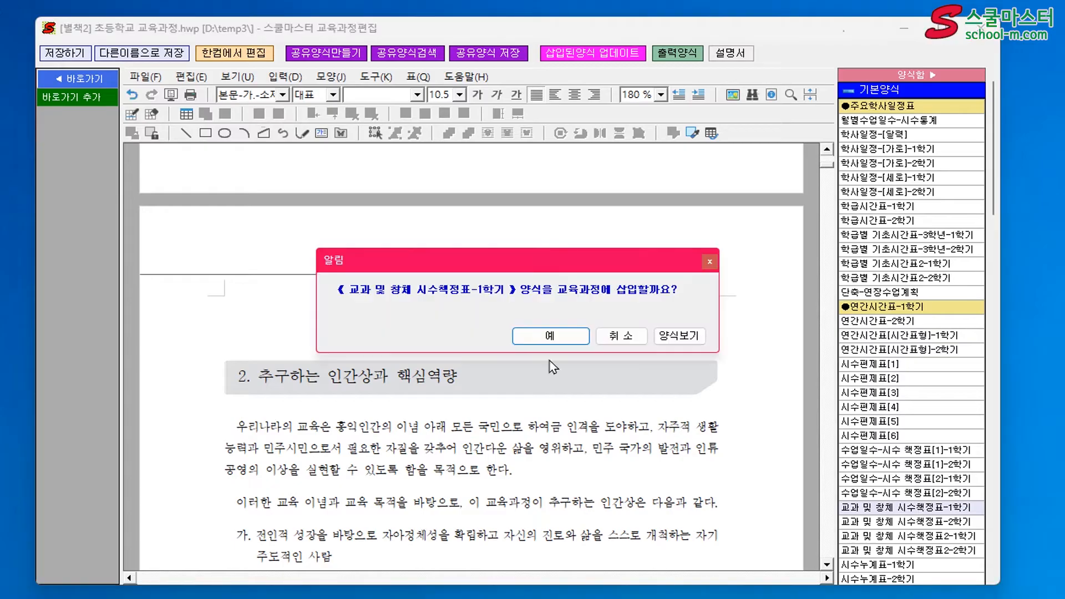
{"action": "left_click", "coordinate": [550, 335]}
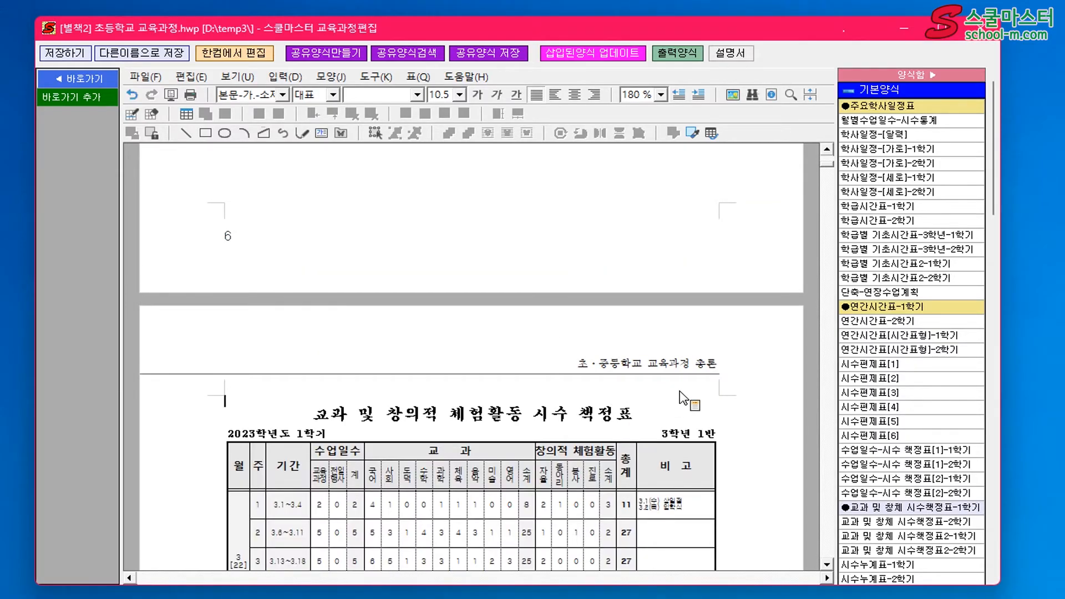
{"action": "scroll", "coordinate": [683, 398], "scroll_direction": "down", "scroll_amount": 10}
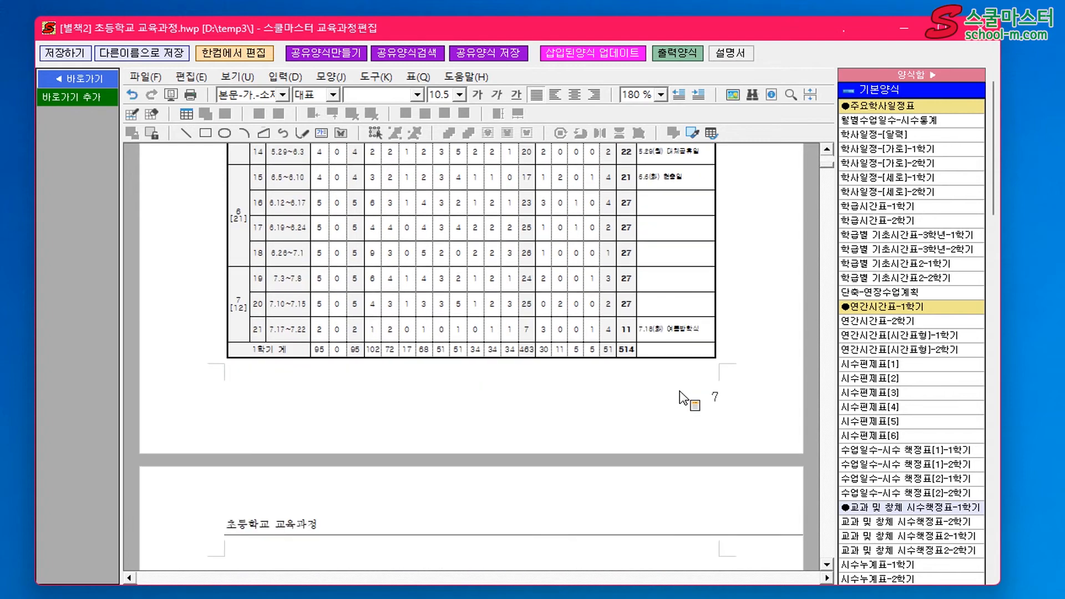
{"action": "scroll", "coordinate": [684, 399], "scroll_direction": "up", "scroll_amount": 10}
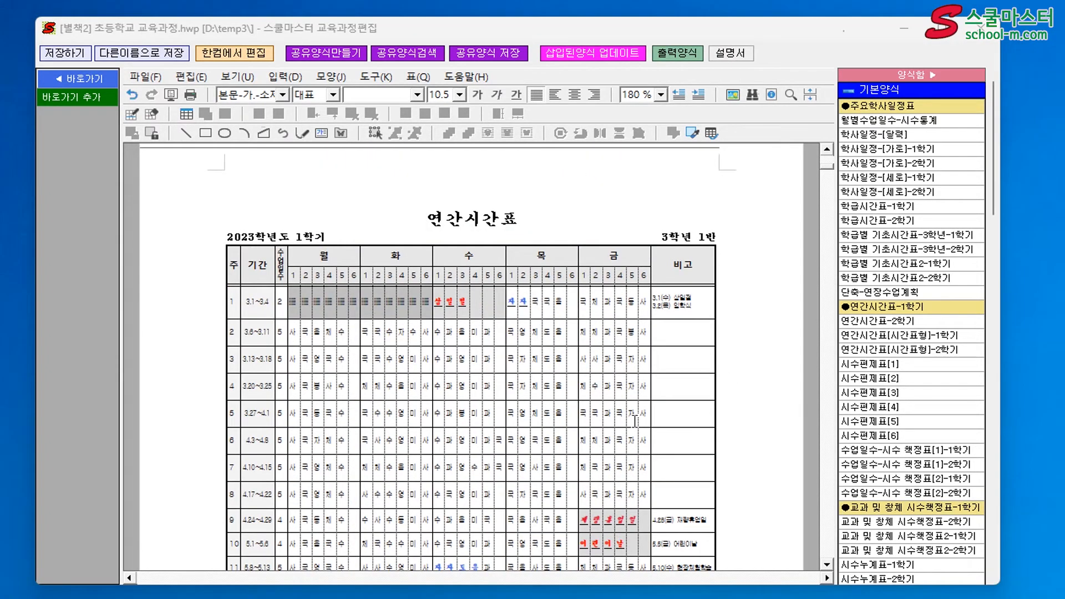
Select the title cell of the 연간시간표 table inserted in the curriculum document
{"action": "scroll", "coordinate": [636, 421], "scroll_direction": "up", "scroll_amount": 1}
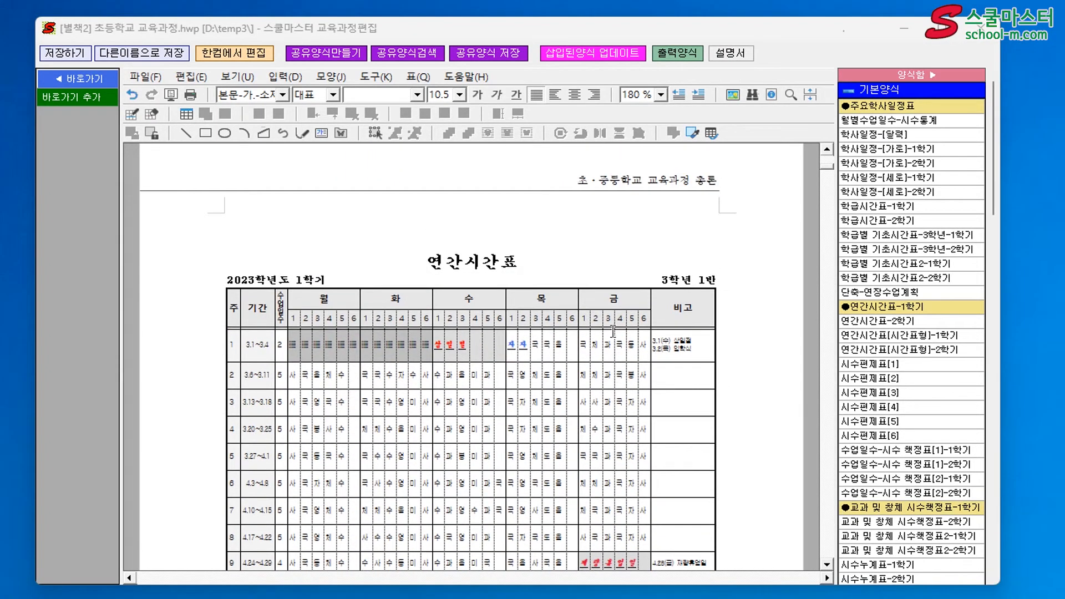
{"action": "left_click", "coordinate": [570, 262]}
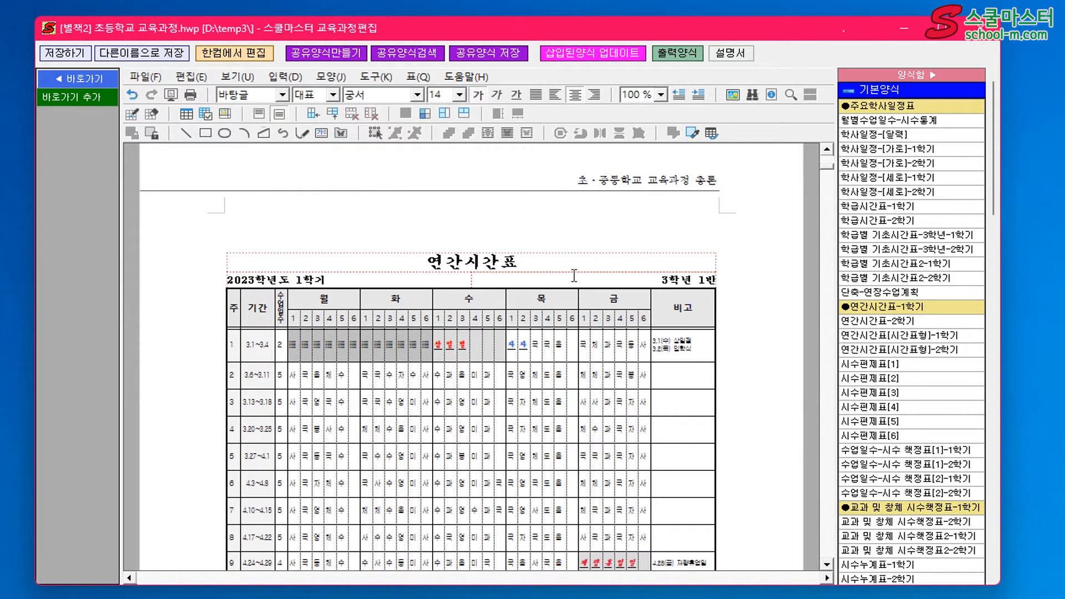
{"action": "left_click", "coordinate": [574, 276]}
{"action": "left_click_drag", "start_coordinate": [509, 279], "coordinate": [443, 279]}
{"action": "left_click", "coordinate": [431, 263]}
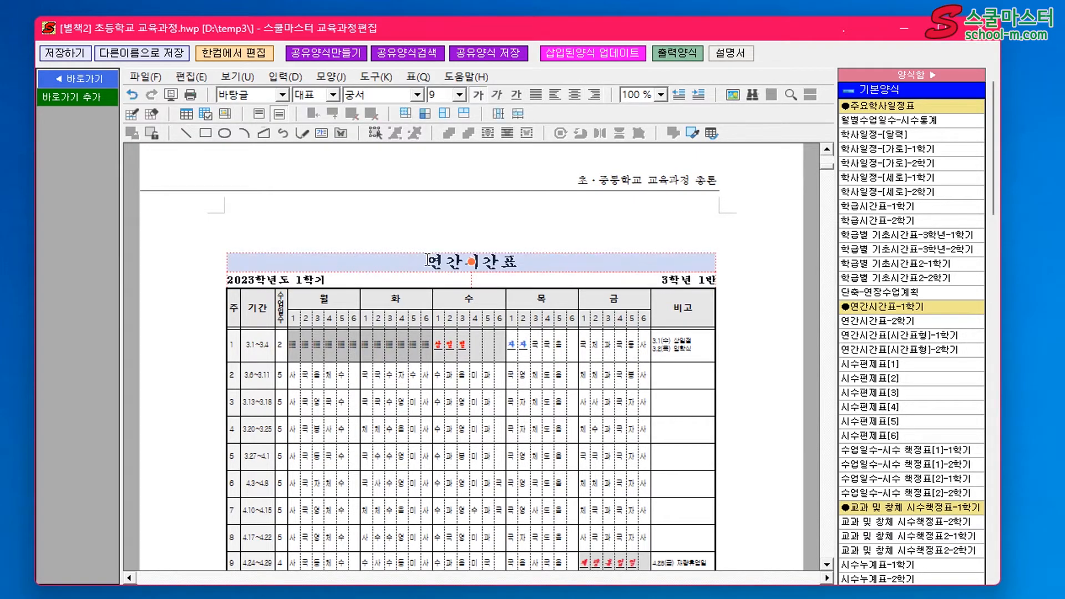
Load the 연간시간표 form for direct editing (개별 양식틀 직접 편집하기) from the output form settings (출력 양식 설정)
{"action": "left_click", "coordinate": [674, 59]}
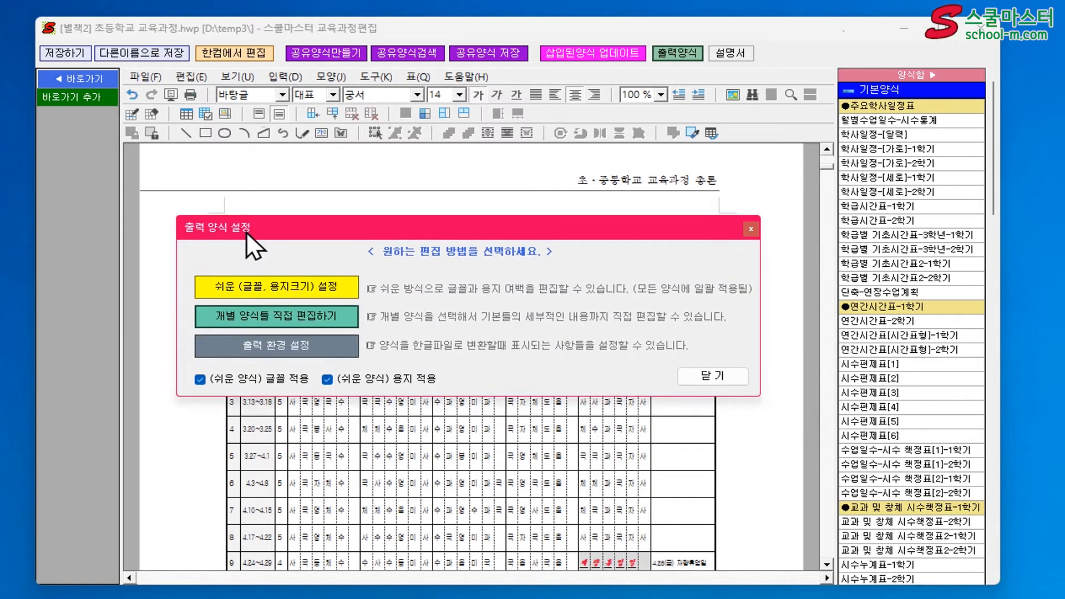
{"action": "left_click_drag", "start_coordinate": [245, 232], "coordinate": [228, 178]}
{"action": "left_click", "coordinate": [282, 261]}
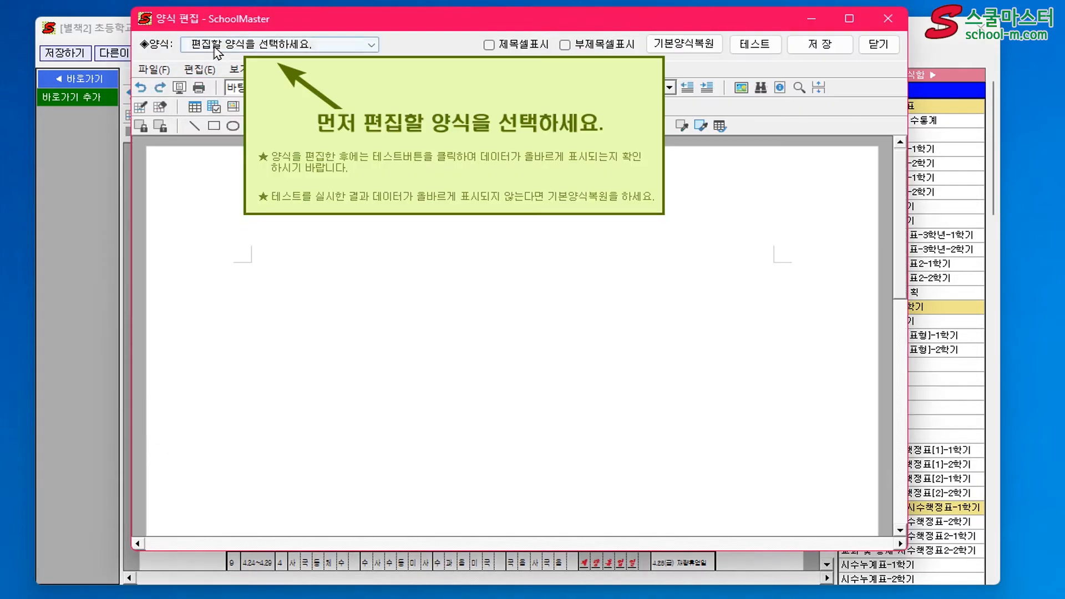
{"action": "left_click", "coordinate": [216, 48]}
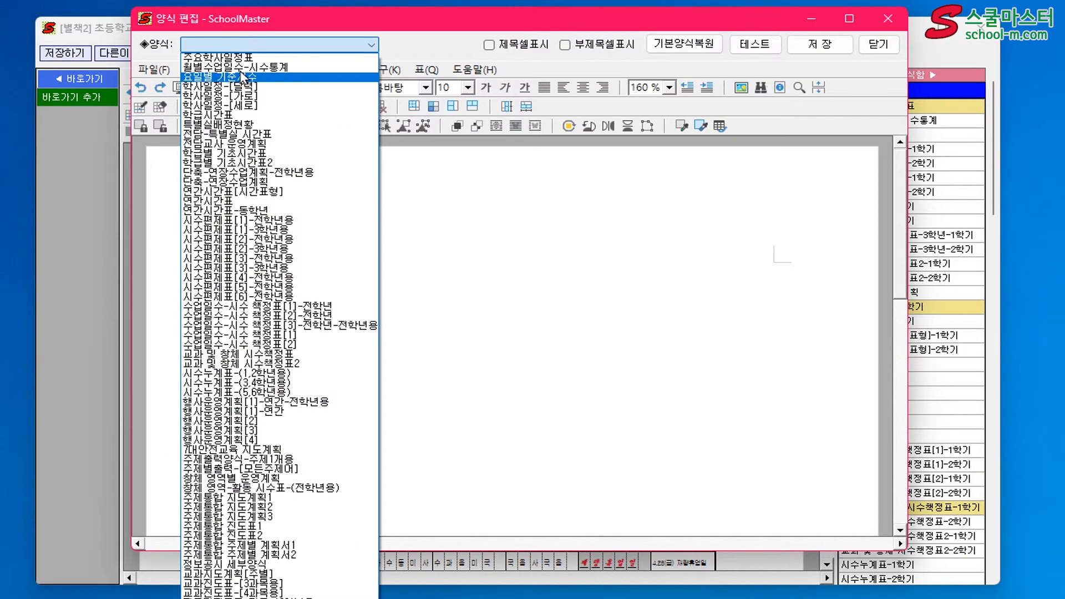
{"action": "left_click", "coordinate": [251, 202]}
{"action": "left_click", "coordinate": [253, 203]}
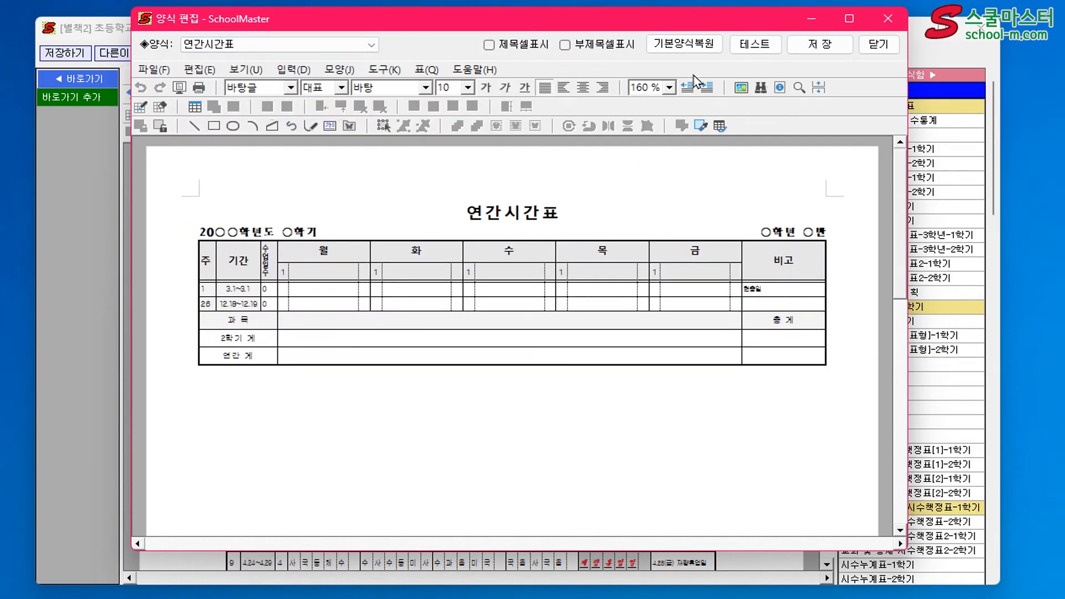
Save the 연간시간표 form, then close the form editor and the output form settings
{"action": "left_click", "coordinate": [820, 47]}
{"action": "left_click", "coordinate": [879, 45]}
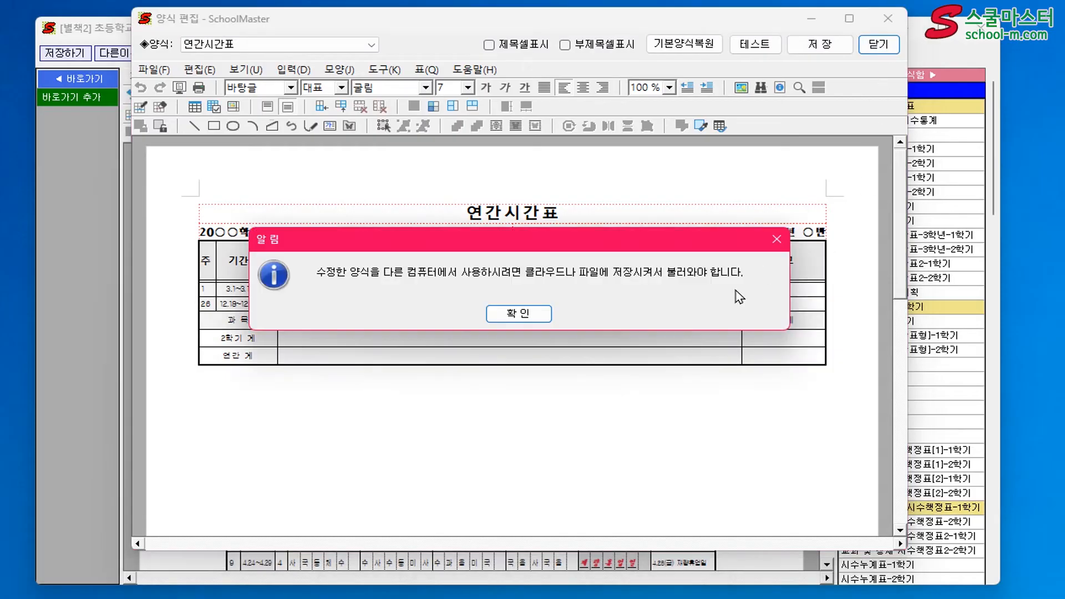
{"action": "left_click", "coordinate": [520, 314]}
{"action": "left_click", "coordinate": [805, 388]}
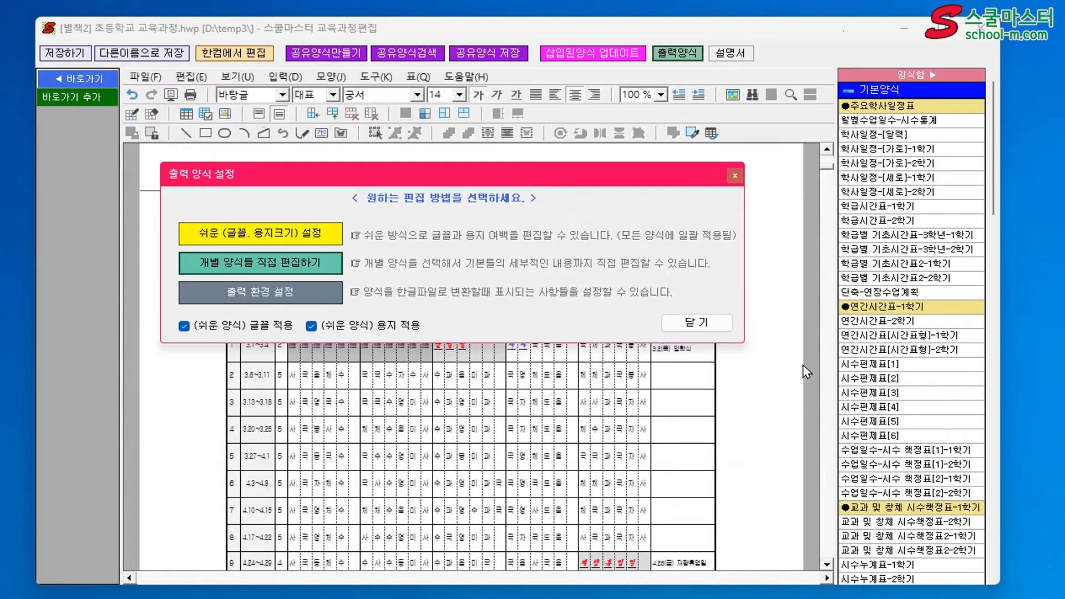
{"action": "left_click", "coordinate": [674, 323]}
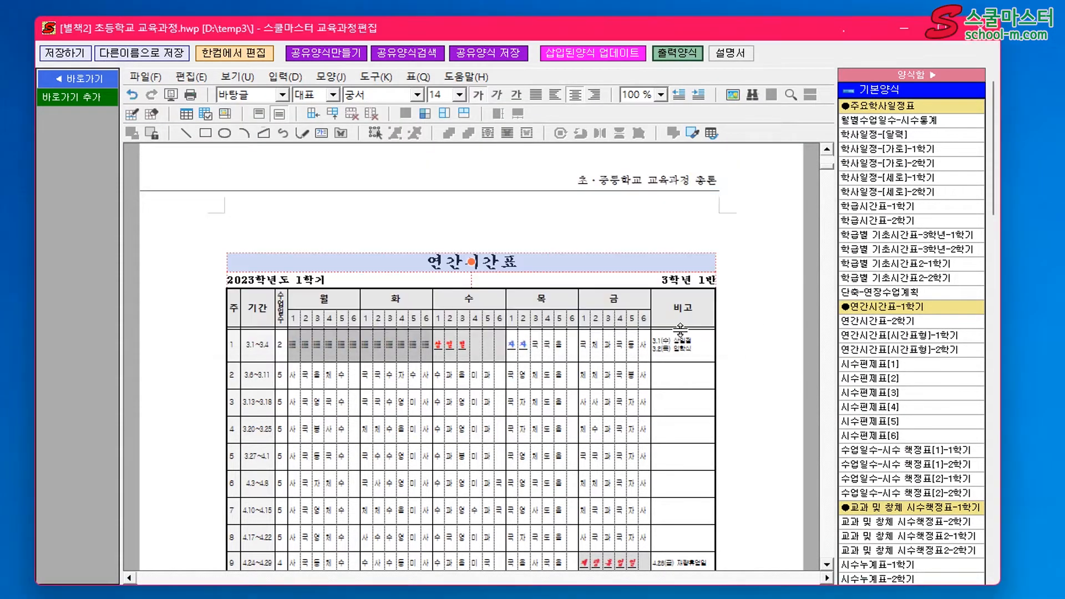
Delete the title cell's 연간시간표 table from the document and insert the 연간시간표-1학기 form again with 창체 영역별표시 enabled
{"action": "left_click", "coordinate": [577, 257]}
{"action": "key", "text": "Delete"}
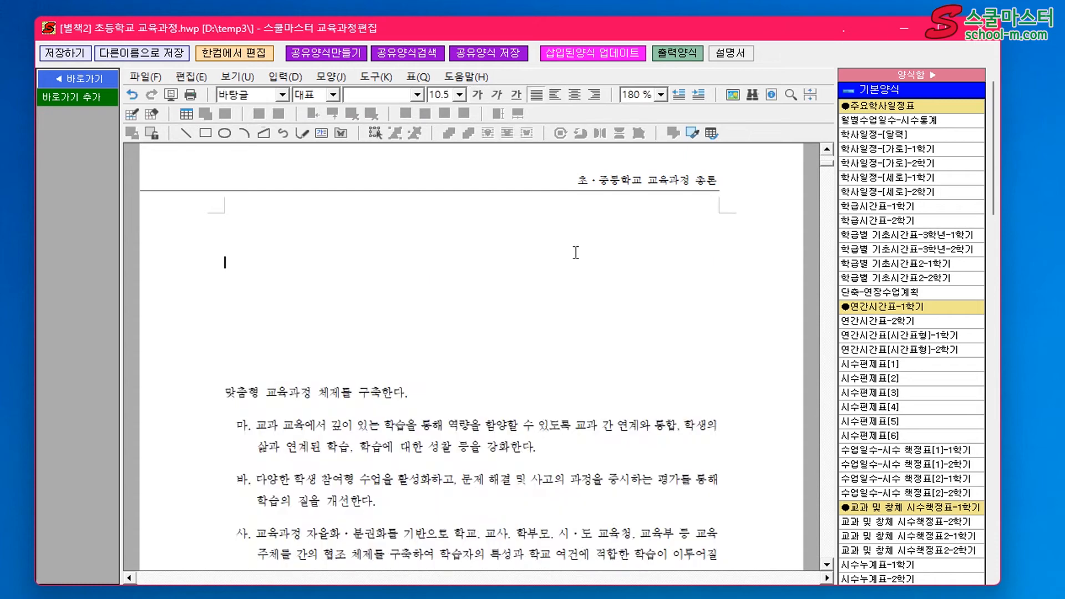
{"action": "double_click", "coordinate": [881, 307]}
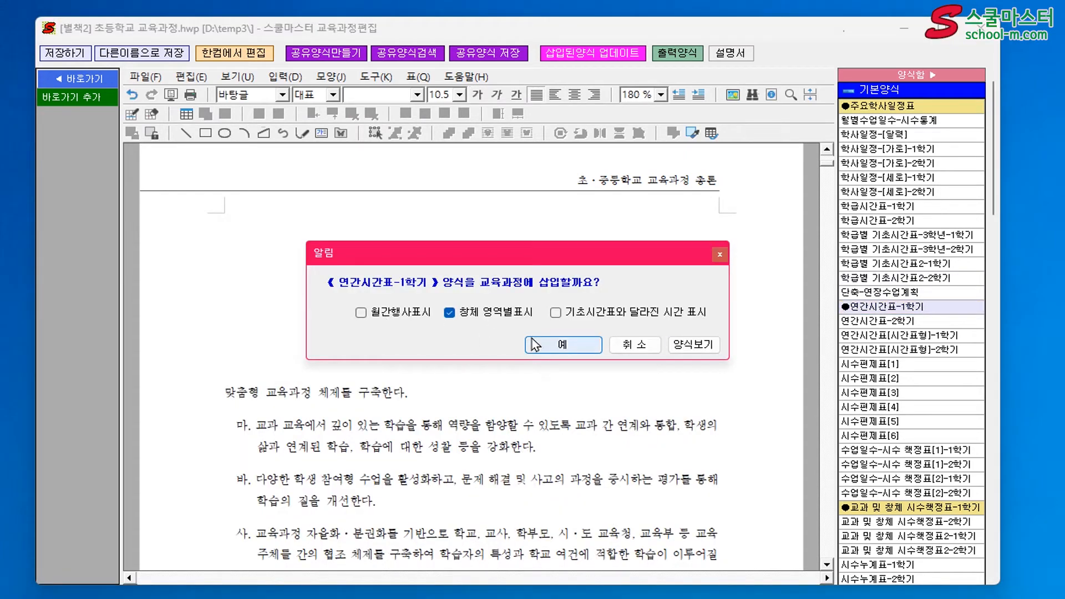
{"action": "left_click", "coordinate": [563, 346]}
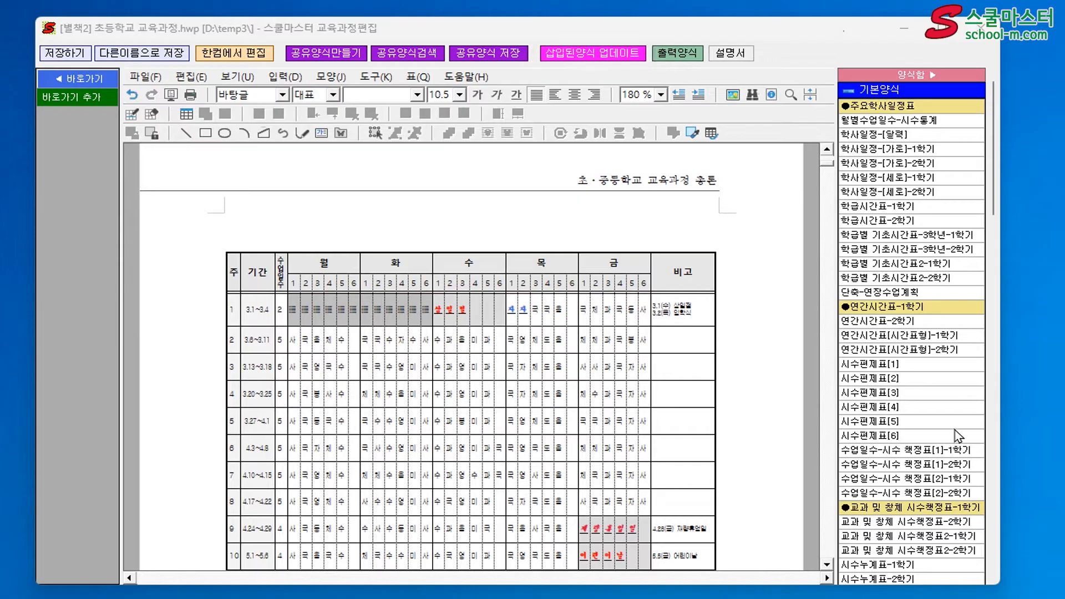
Look up the 2학기 시작일 row in the inserted 주요 학사일정 table
{"action": "scroll", "coordinate": [746, 441], "scroll_direction": "up", "scroll_amount": 8}
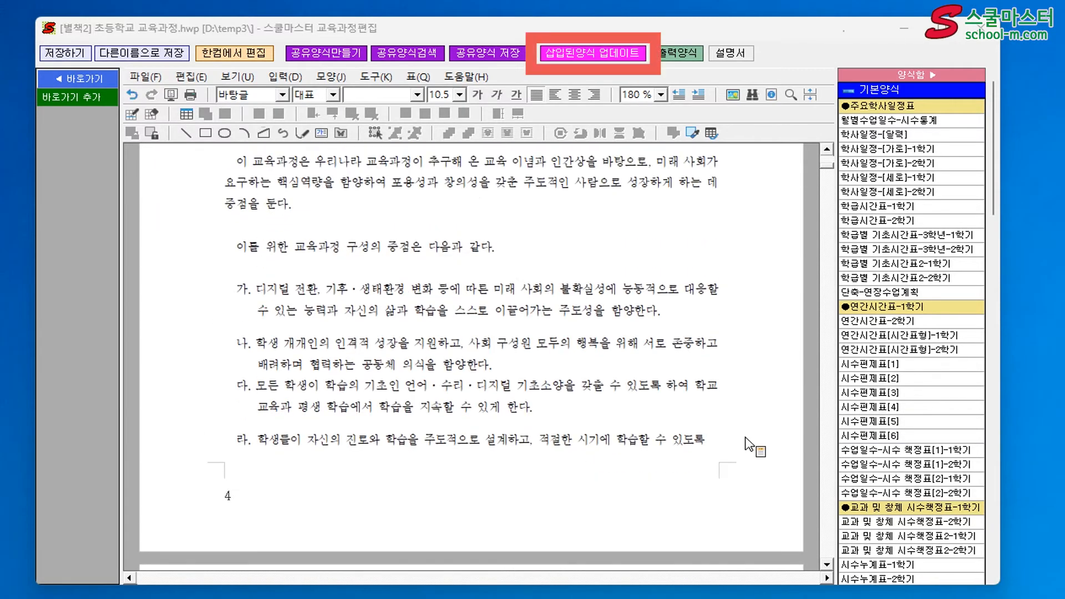
{"action": "scroll", "coordinate": [746, 444], "scroll_direction": "up", "scroll_amount": 15}
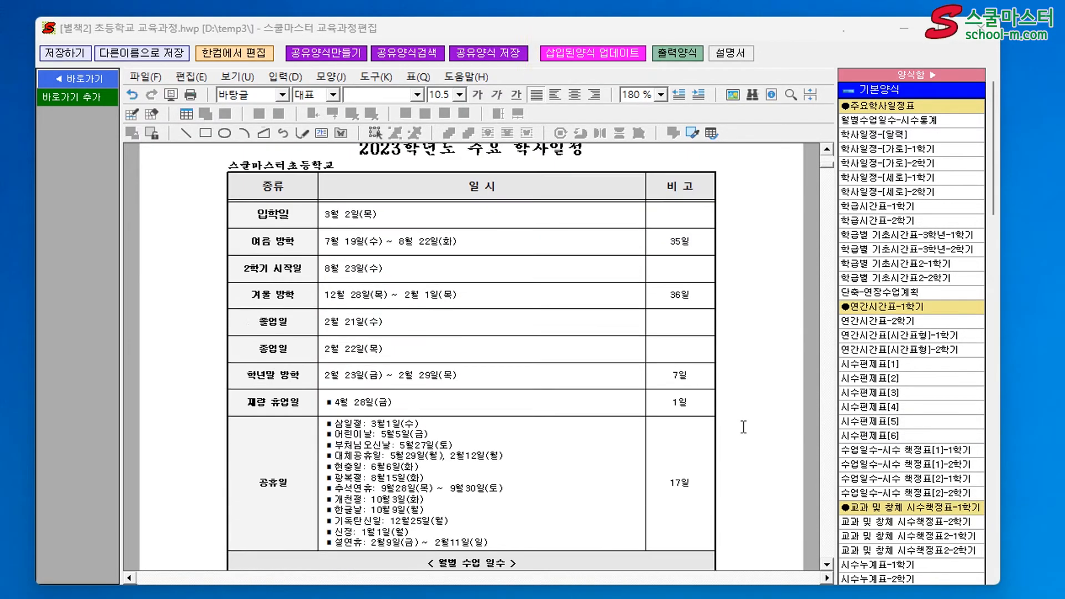
{"action": "scroll", "coordinate": [744, 427], "scroll_direction": "up", "scroll_amount": 2}
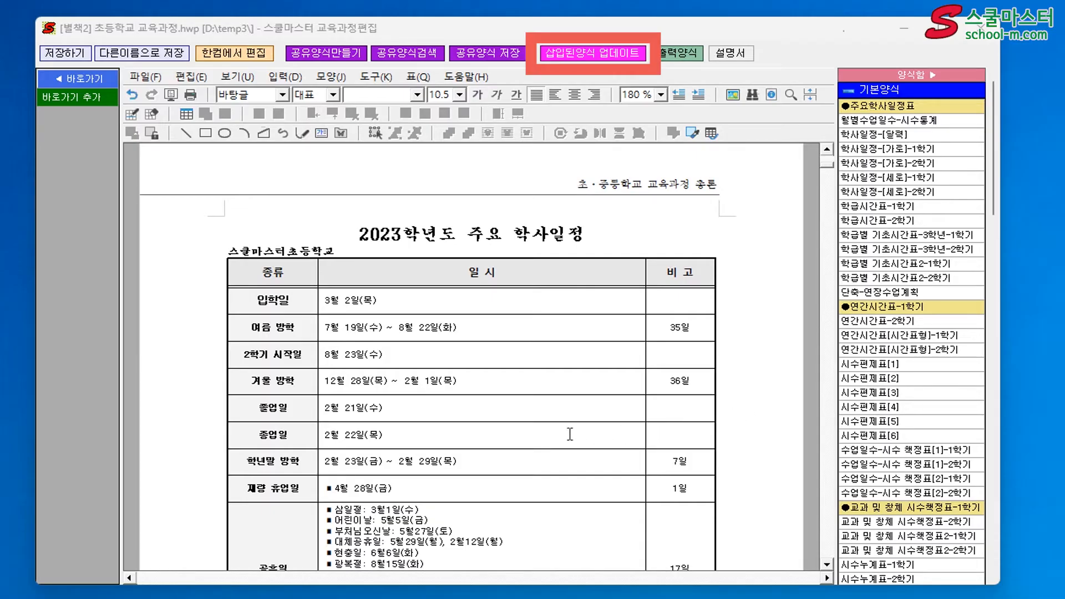
{"action": "left_click_drag", "start_coordinate": [391, 358], "coordinate": [304, 354]}
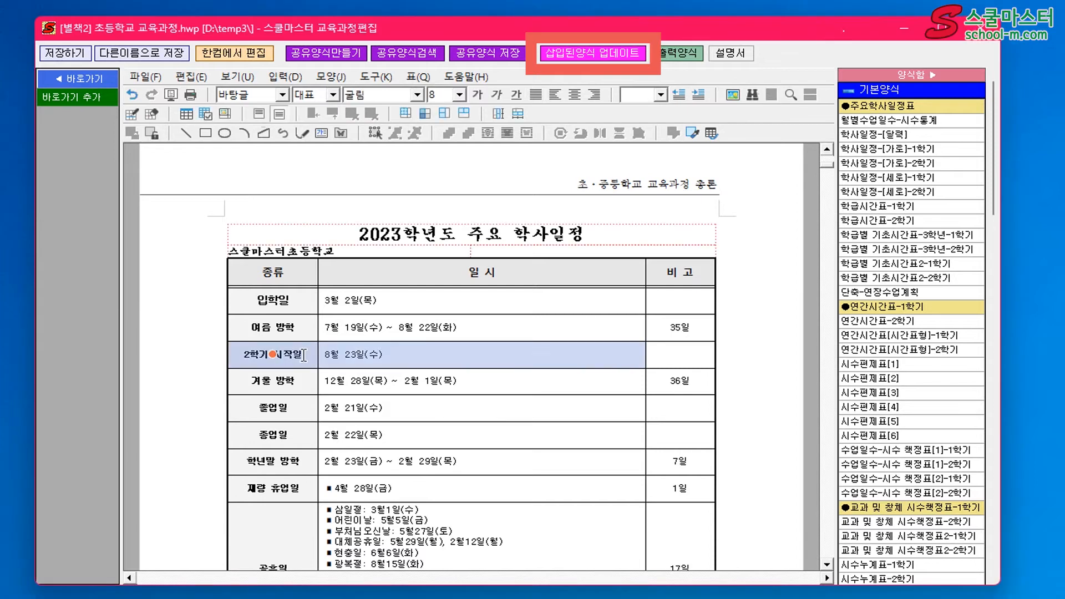
{"action": "left_click", "coordinate": [748, 341]}
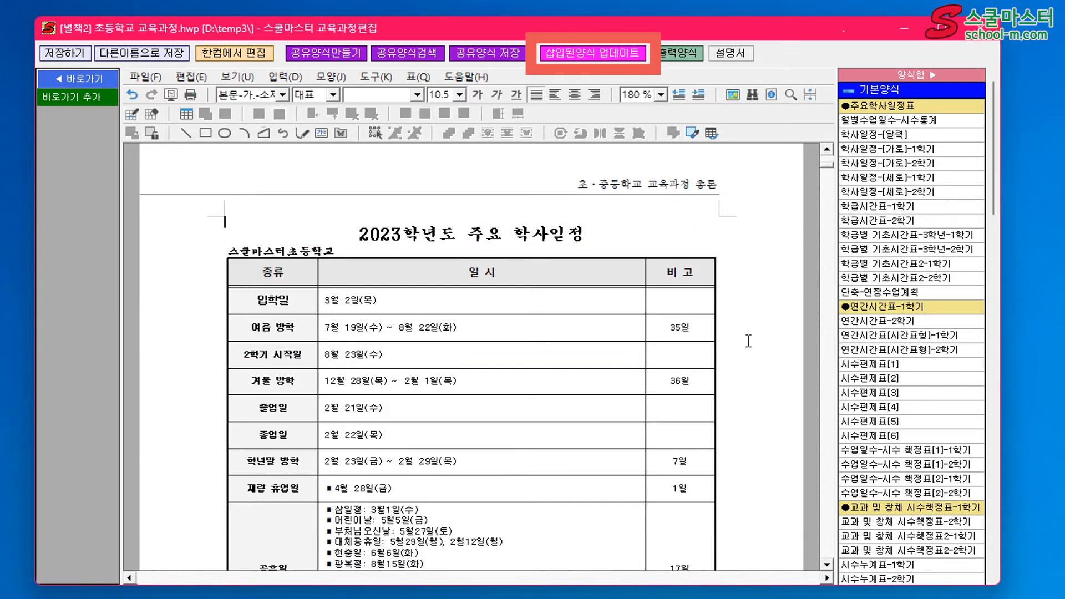
Close the curriculum document with its changes saved, and close the 교육과정 편집 window
{"action": "left_click", "coordinate": [593, 53]}
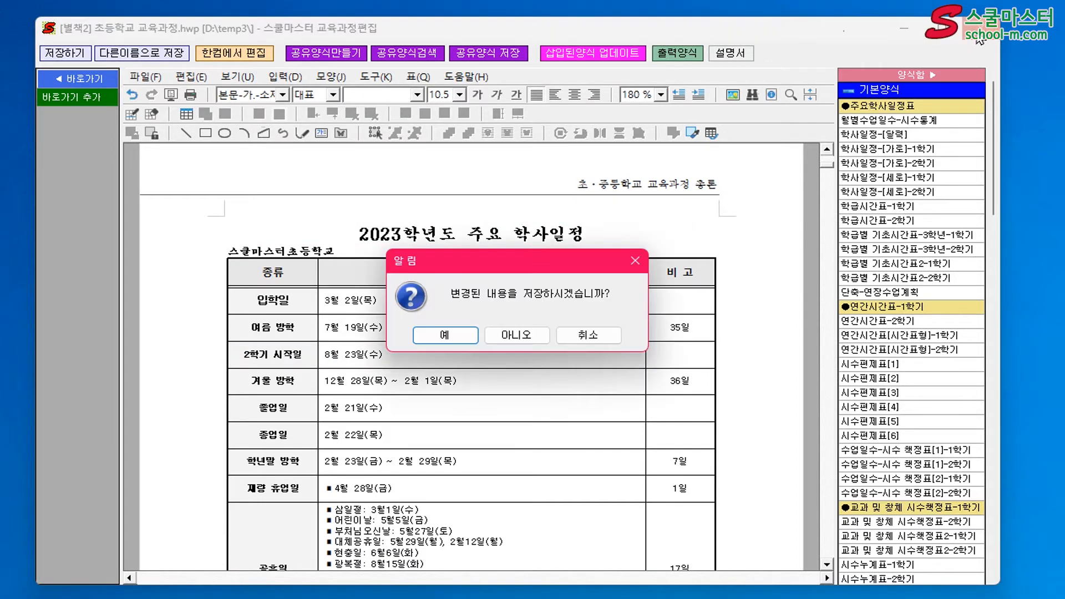
{"action": "left_click", "coordinate": [460, 332]}
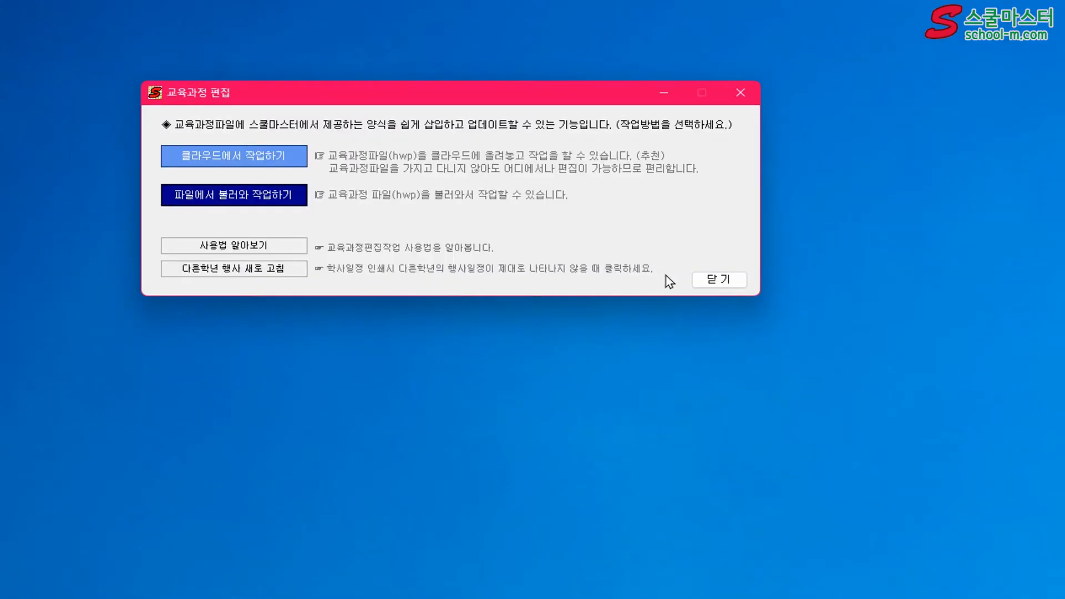
{"action": "left_click", "coordinate": [704, 280]}
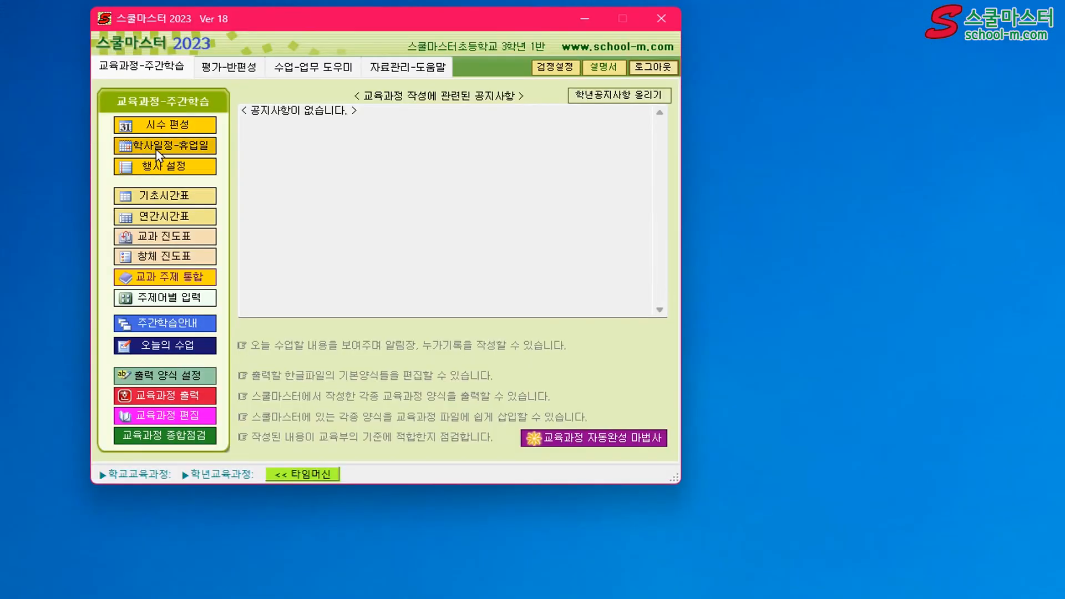
Move the 2학기시작일 in the 학사일정-휴업일 calendar to December 1, then save and close the schedule settings
{"action": "left_click", "coordinate": [157, 149]}
{"action": "left_click_drag", "start_coordinate": [505, 271], "coordinate": [238, 455]}
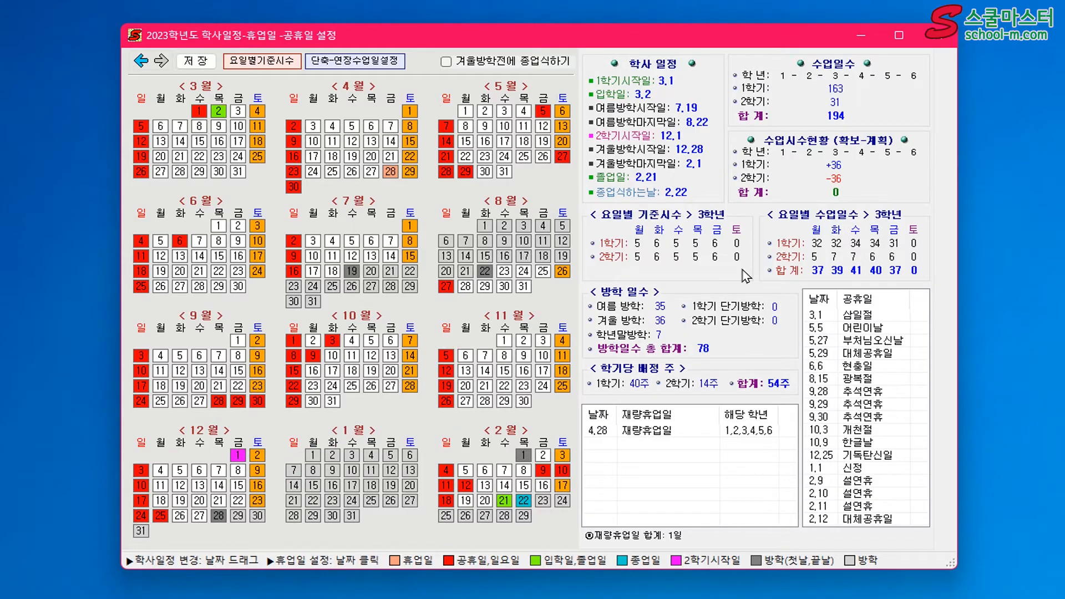
{"action": "left_click", "coordinate": [953, 39]}
{"action": "left_click", "coordinate": [467, 333]}
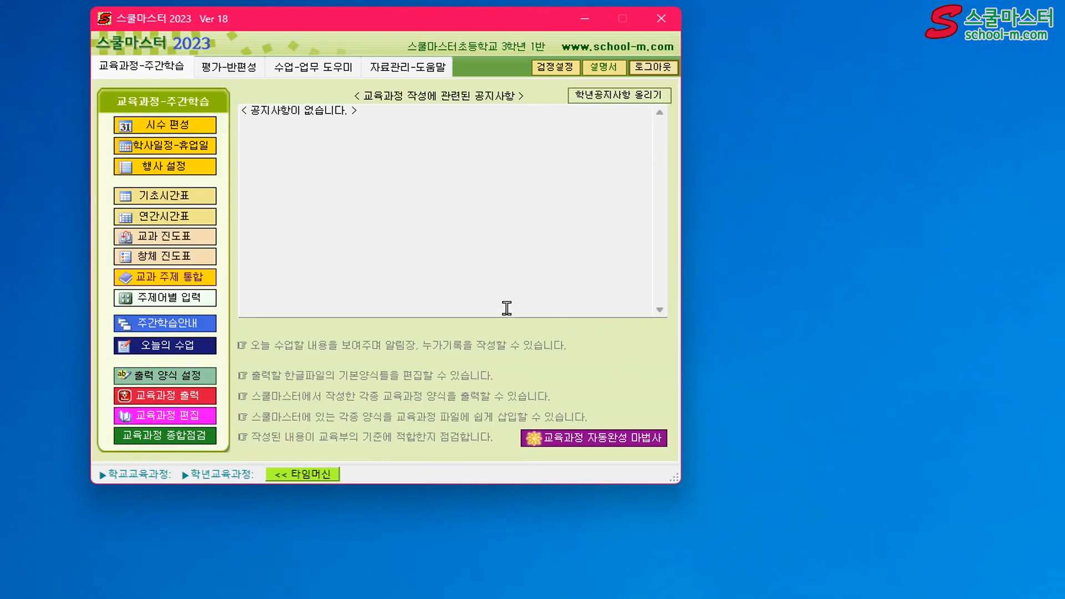
Reopen [별책2] 초등학교 교육과정.hwp from the temp3 folder in 교육과정 편집
{"action": "left_click", "coordinate": [178, 410]}
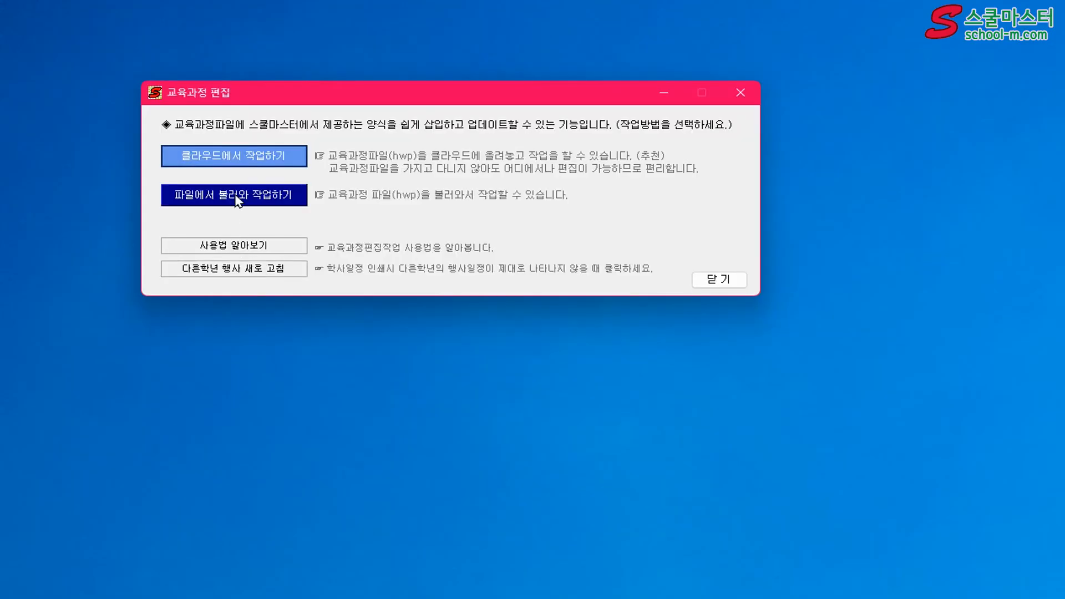
{"action": "left_click", "coordinate": [241, 197]}
{"action": "left_click", "coordinate": [358, 233]}
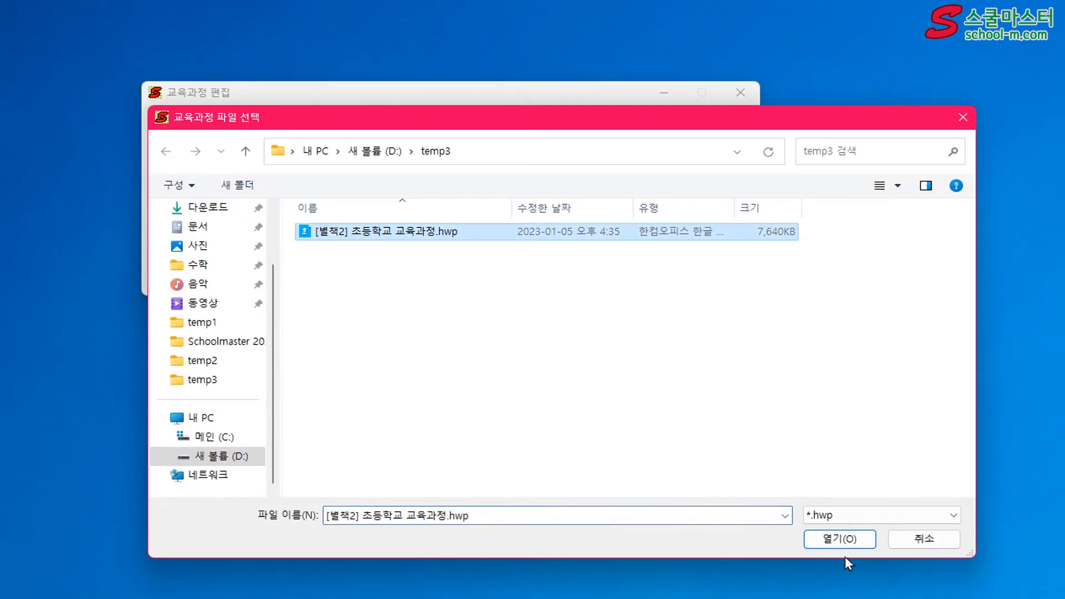
{"action": "left_click", "coordinate": [840, 539]}
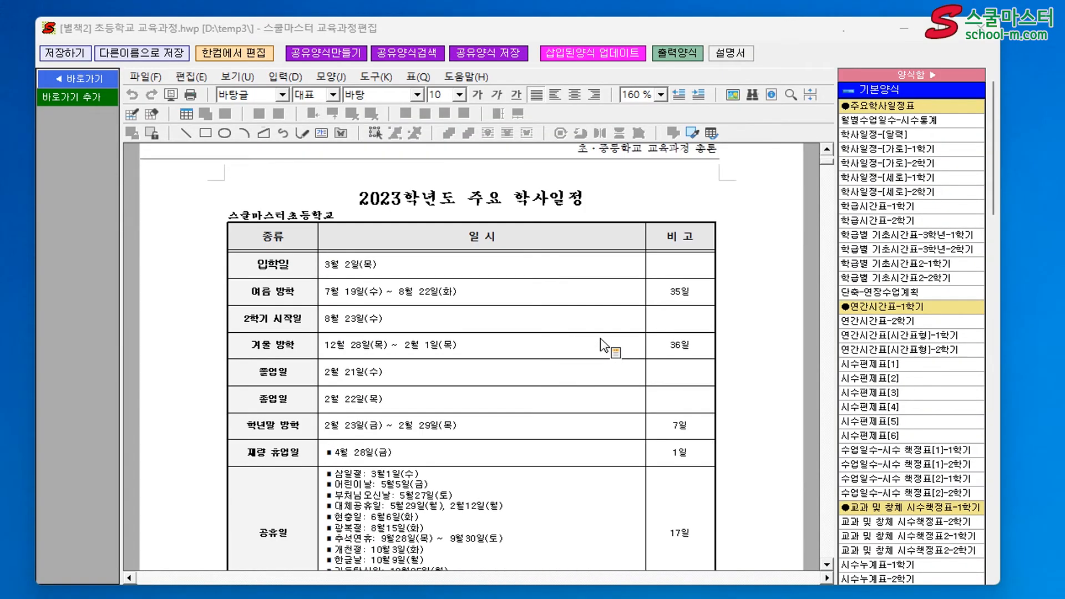
Update the inserted forms 주요학사일정표, 연간시간표-1학기 and 교과 및 창체 시수책정표-1학기 with the current schedule data
{"action": "left_click", "coordinate": [449, 311]}
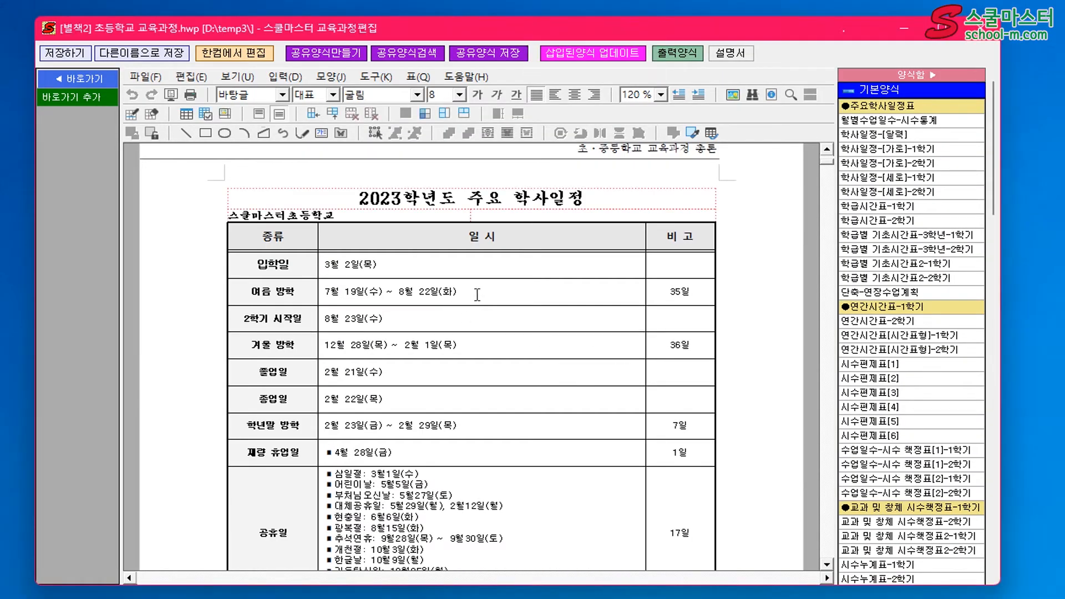
{"action": "left_click", "coordinate": [597, 57]}
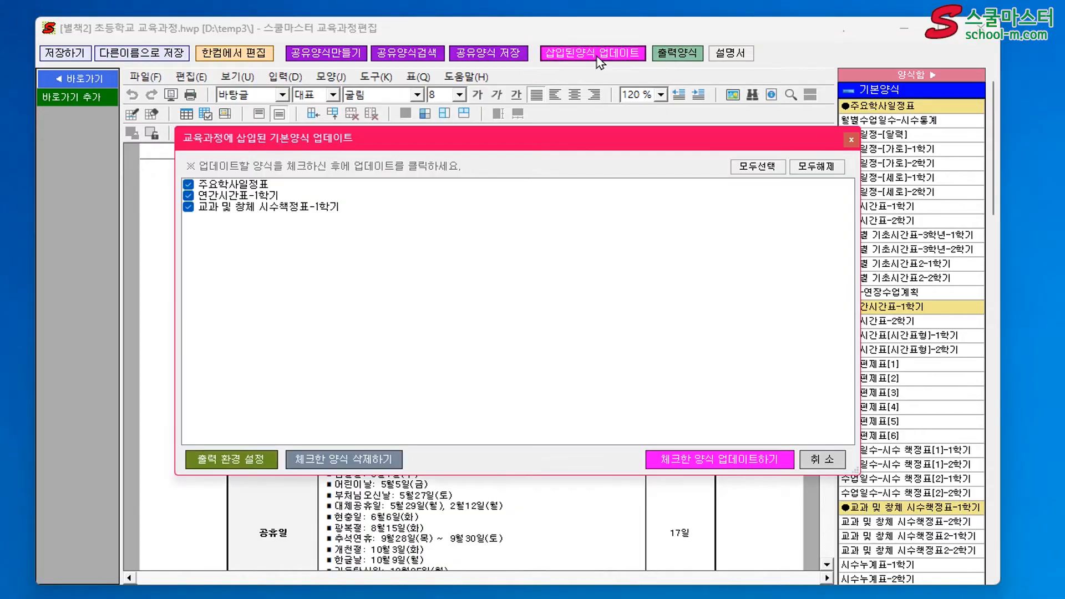
{"action": "left_click", "coordinate": [697, 458]}
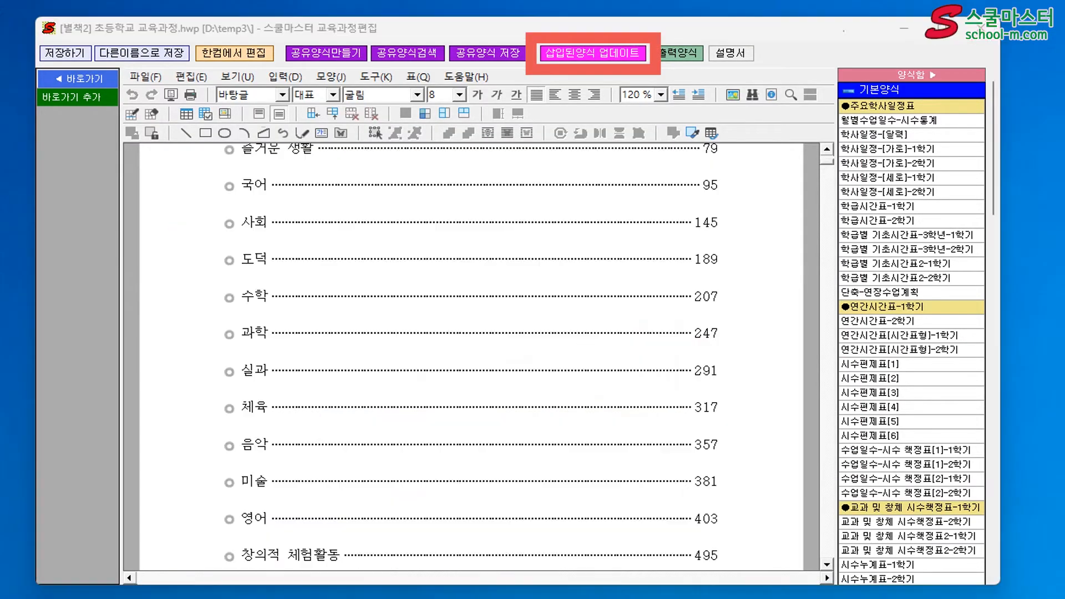
{"action": "left_click", "coordinate": [552, 336]}
Check the 2학기 시작일 row in the updated 주요 학사일정 table, and review the updated 연간시간표 and 시수 책정표 tables
{"action": "scroll", "coordinate": [622, 335], "scroll_direction": "down", "scroll_amount": 10}
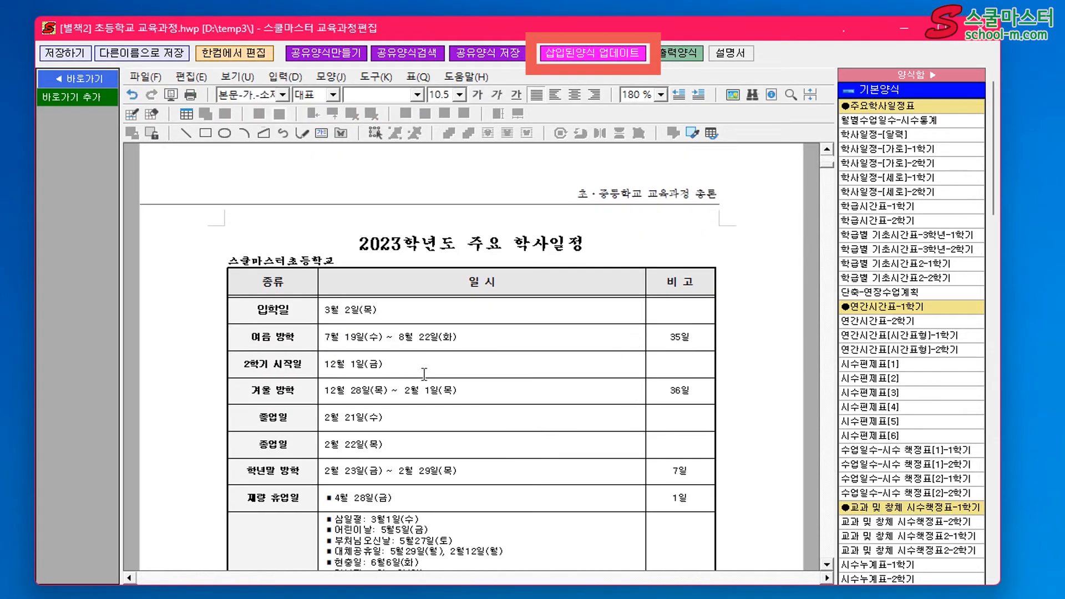
{"action": "left_click_drag", "start_coordinate": [399, 365], "coordinate": [317, 367]}
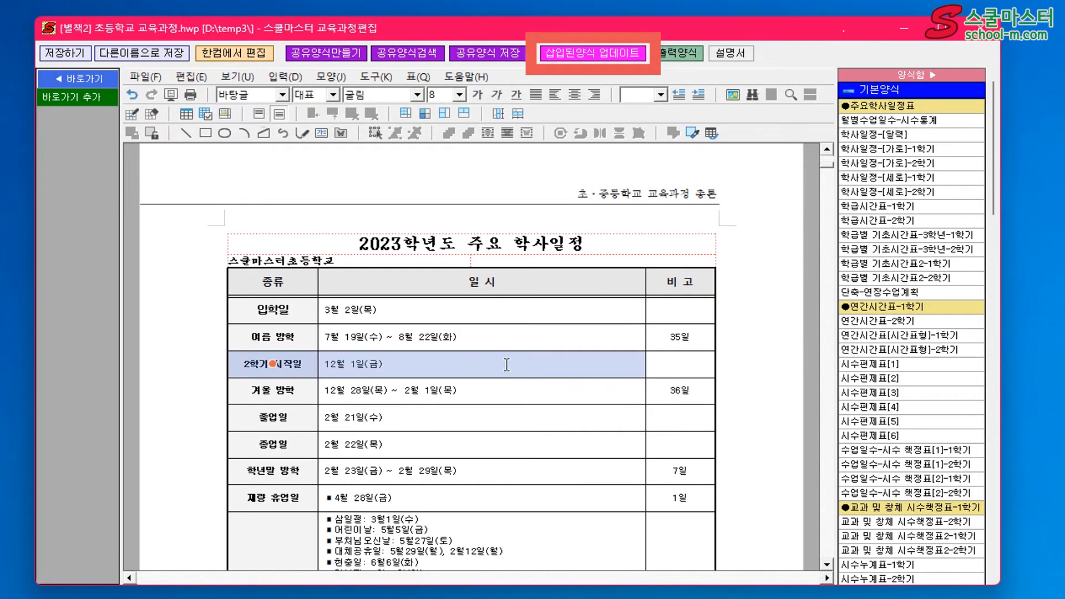
{"action": "scroll", "coordinate": [507, 365], "scroll_direction": "down", "scroll_amount": 15}
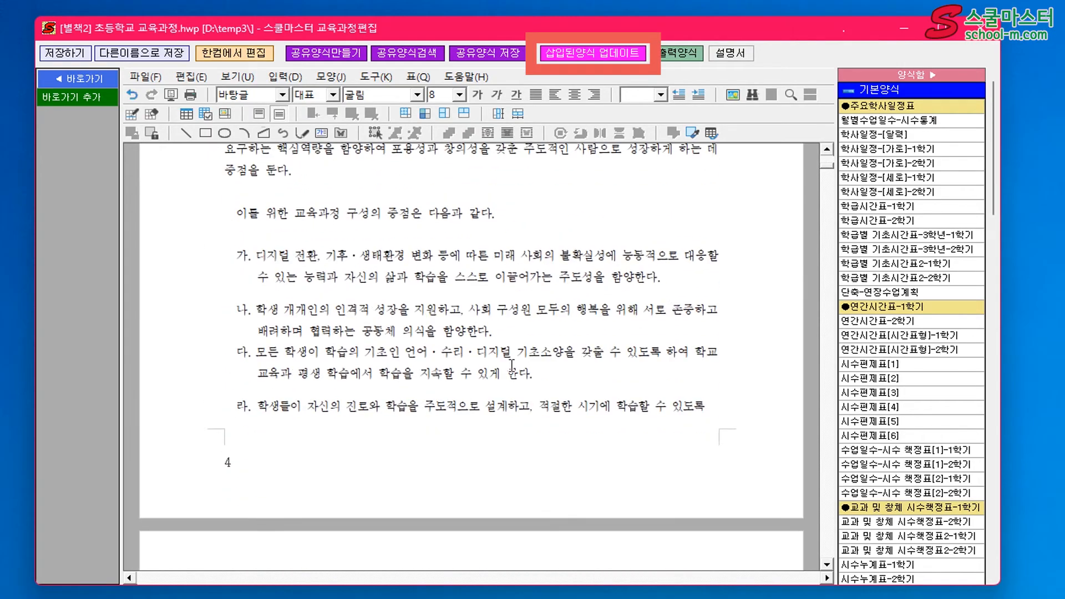
{"action": "scroll", "coordinate": [512, 364], "scroll_direction": "down", "scroll_amount": 10}
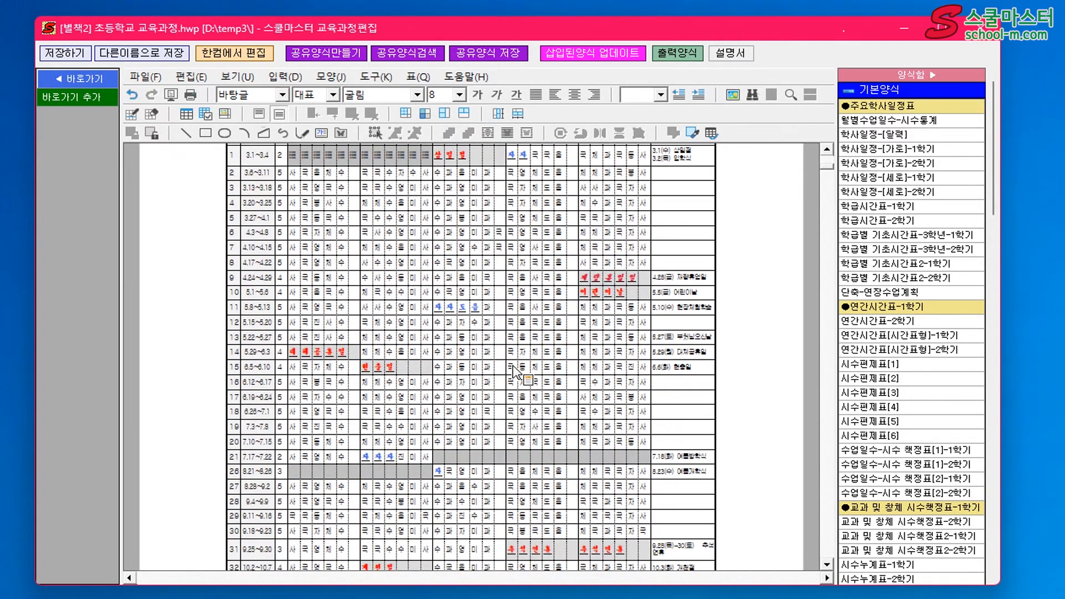
{"action": "scroll", "coordinate": [515, 371], "scroll_direction": "down", "scroll_amount": 5}
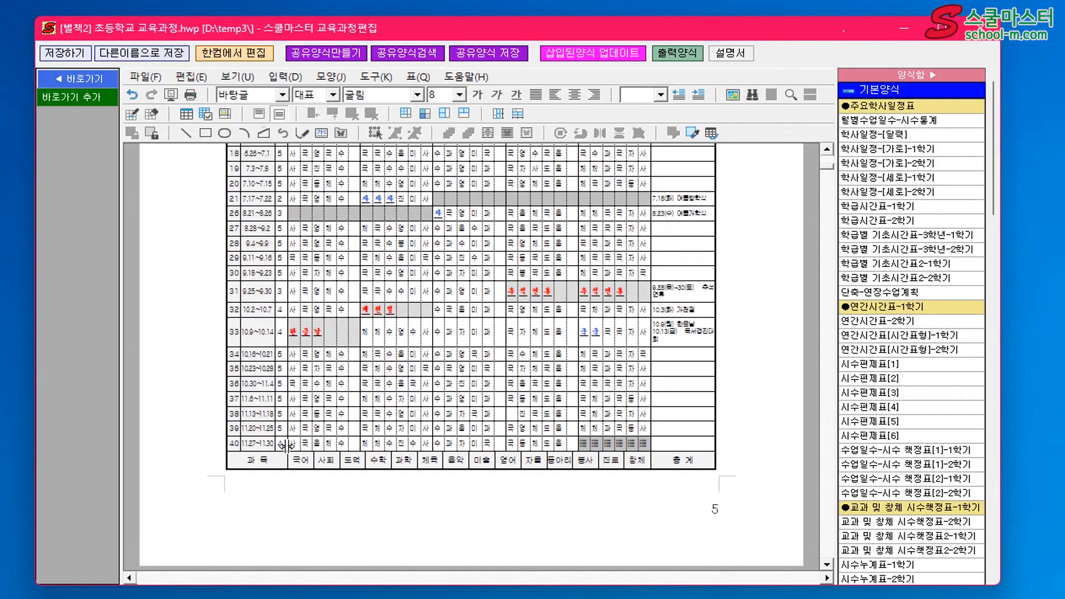
{"action": "scroll", "coordinate": [278, 447], "scroll_direction": "down", "scroll_amount": 10}
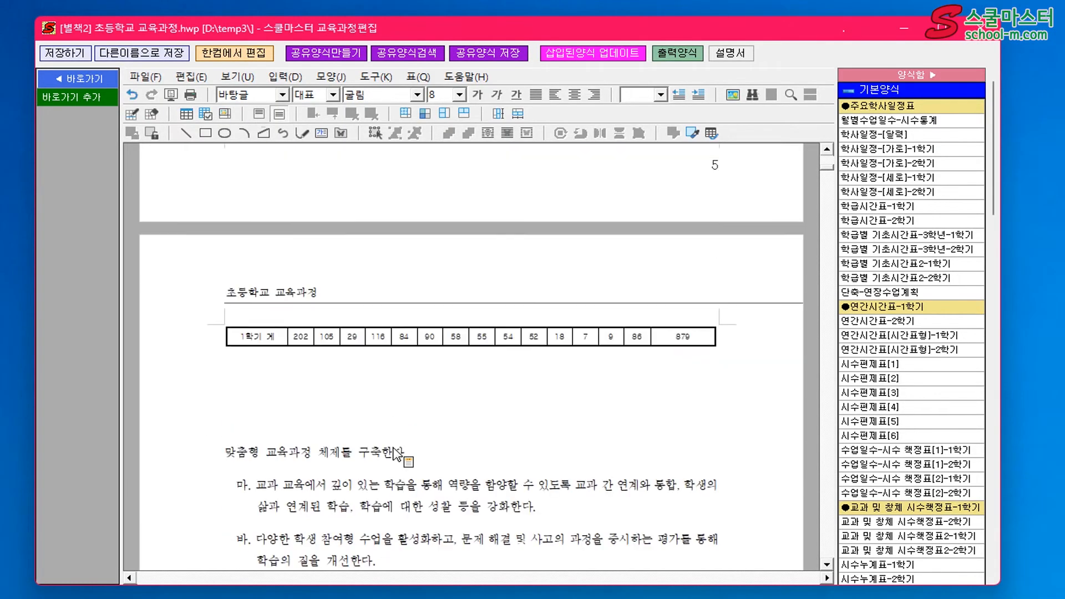
{"action": "scroll", "coordinate": [406, 455], "scroll_direction": "down", "scroll_amount": 8}
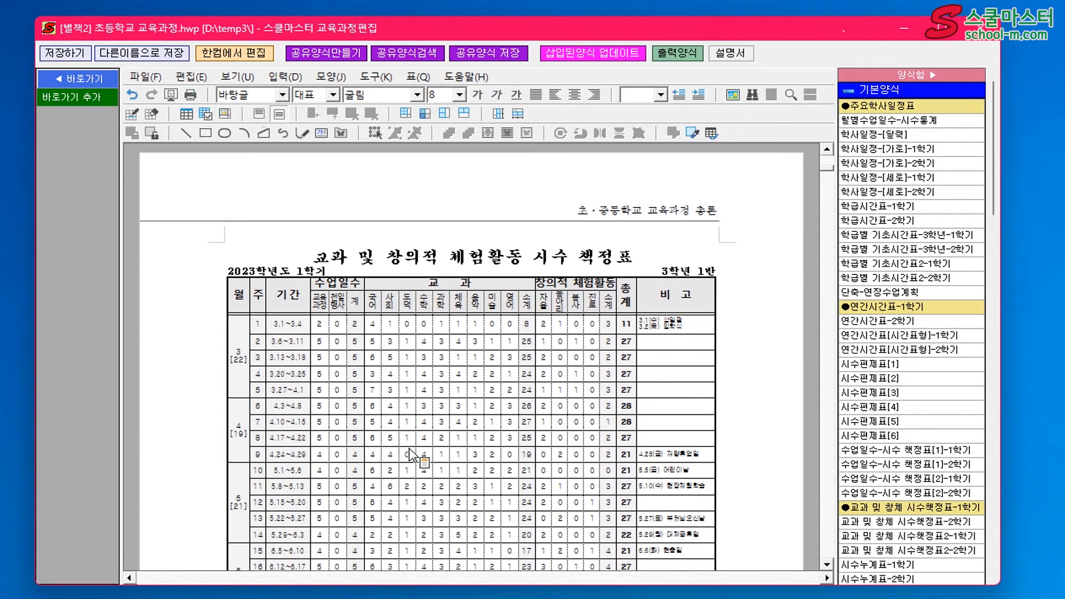
{"action": "scroll", "coordinate": [412, 455], "scroll_direction": "down", "scroll_amount": 6}
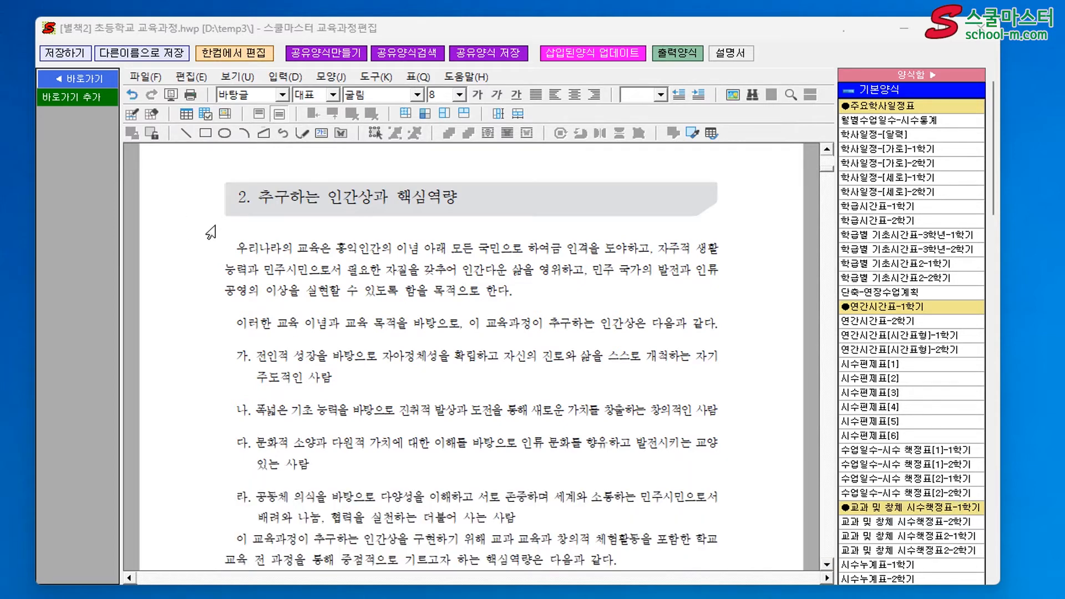
Add a 일반 shortcut (바로가기) for the heading 2. 추구하는 인간상과 핵심역량
{"action": "left_click", "coordinate": [237, 201]}
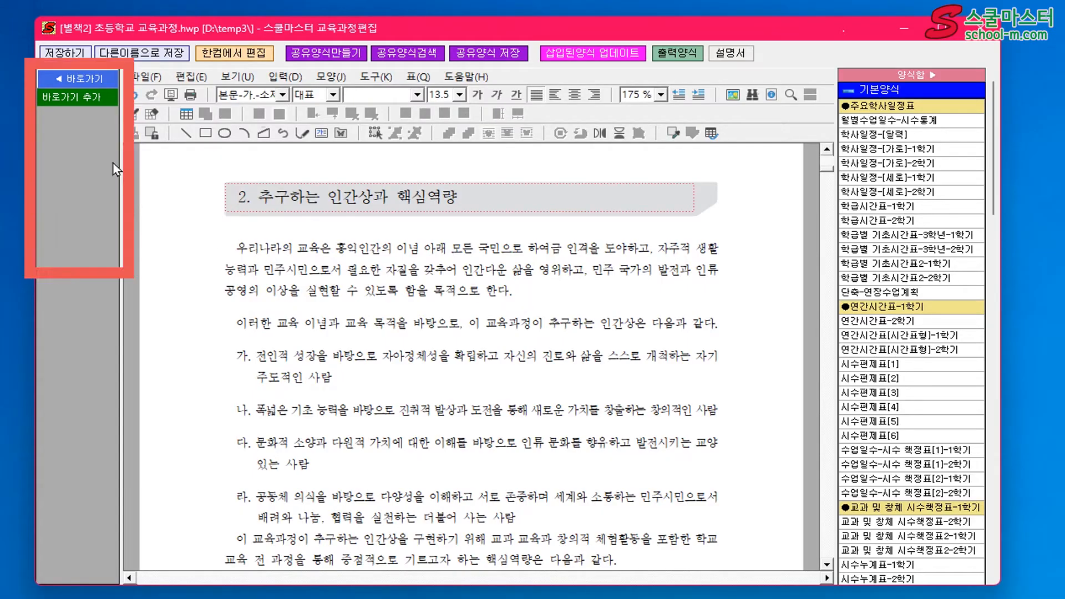
{"action": "left_click", "coordinate": [72, 96]}
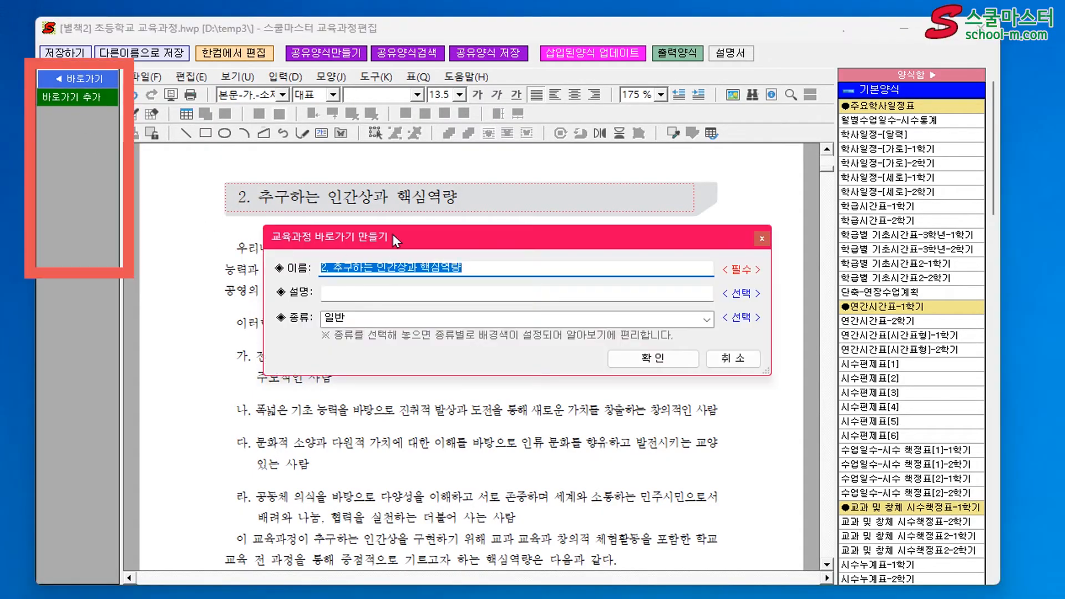
{"action": "left_click_drag", "start_coordinate": [392, 234], "coordinate": [393, 261]}
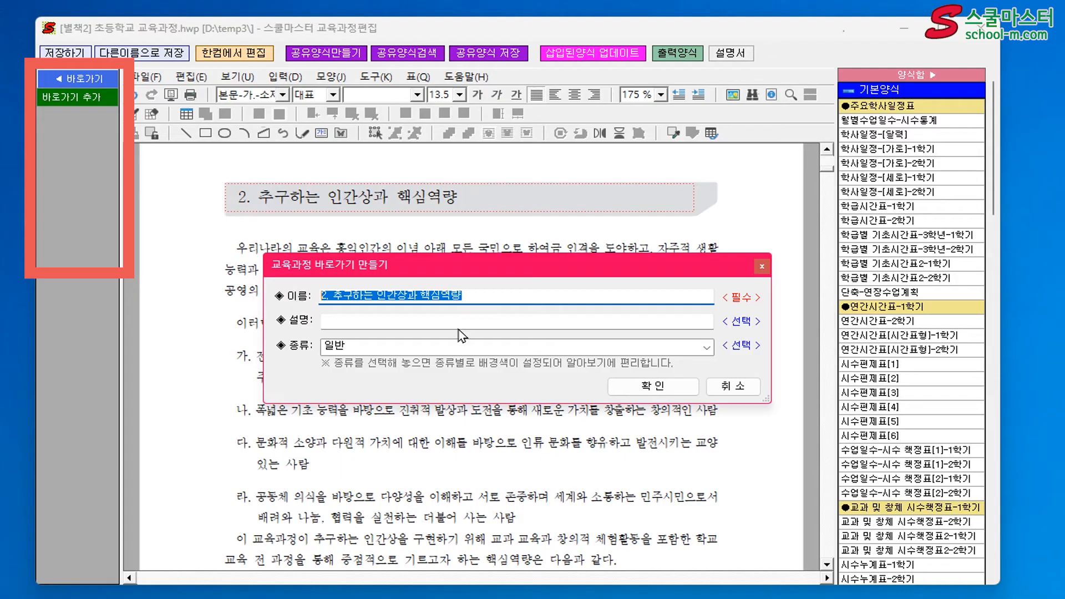
{"action": "left_click", "coordinate": [654, 386]}
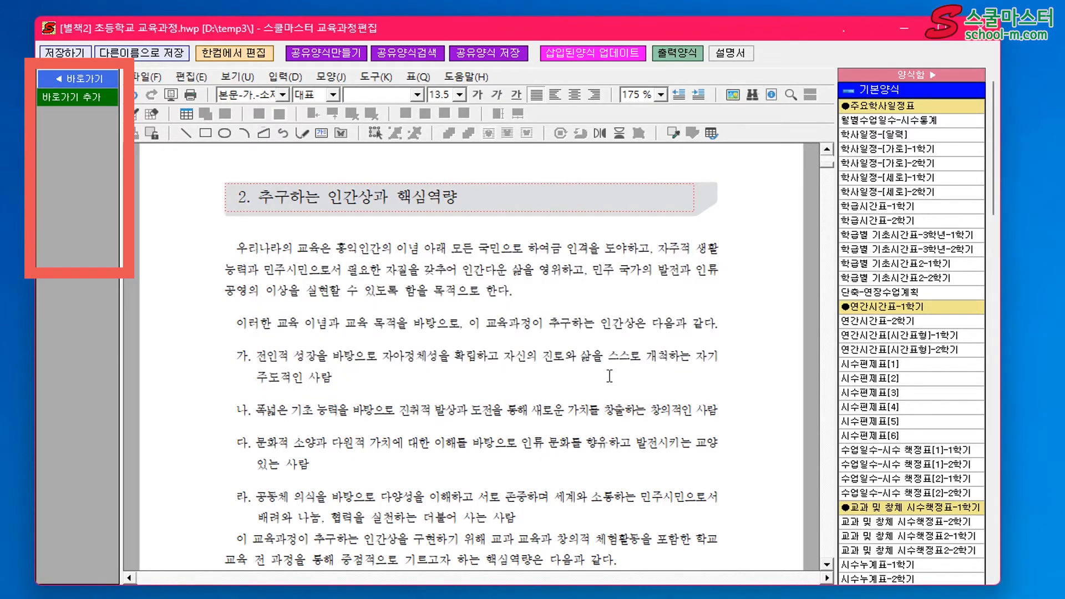
Add a 일반 shortcut (바로가기) for the chapter heading II. 학교 교육과정 설계와 운영
{"action": "scroll", "coordinate": [531, 366], "scroll_direction": "down", "scroll_amount": 15}
{"action": "scroll", "coordinate": [531, 366], "scroll_direction": "up", "scroll_amount": 3}
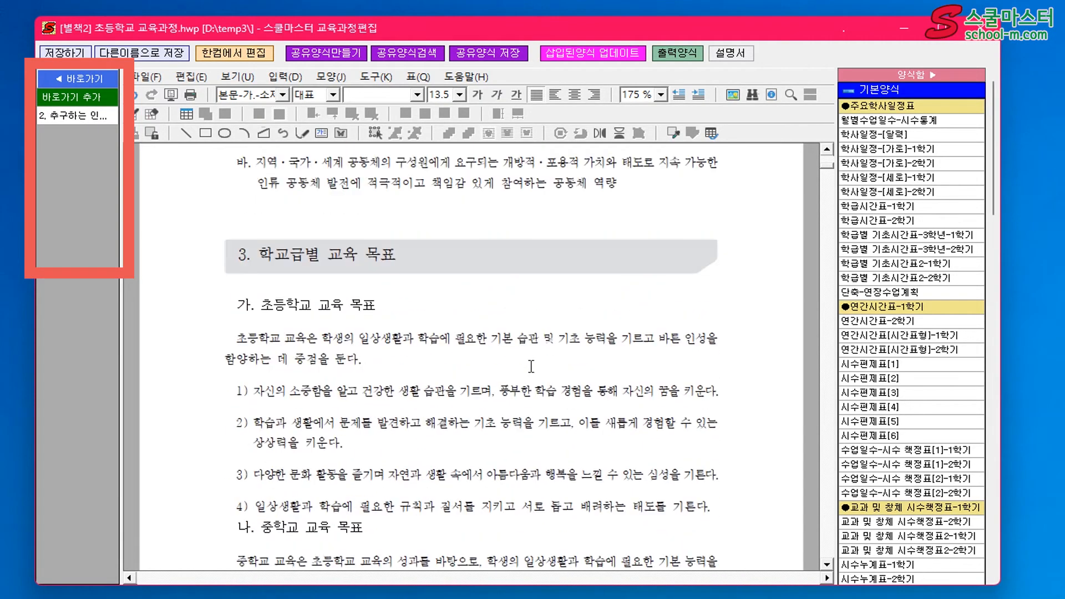
{"action": "scroll", "coordinate": [531, 367], "scroll_direction": "down", "scroll_amount": 20}
{"action": "scroll", "coordinate": [531, 366], "scroll_direction": "down", "scroll_amount": 6}
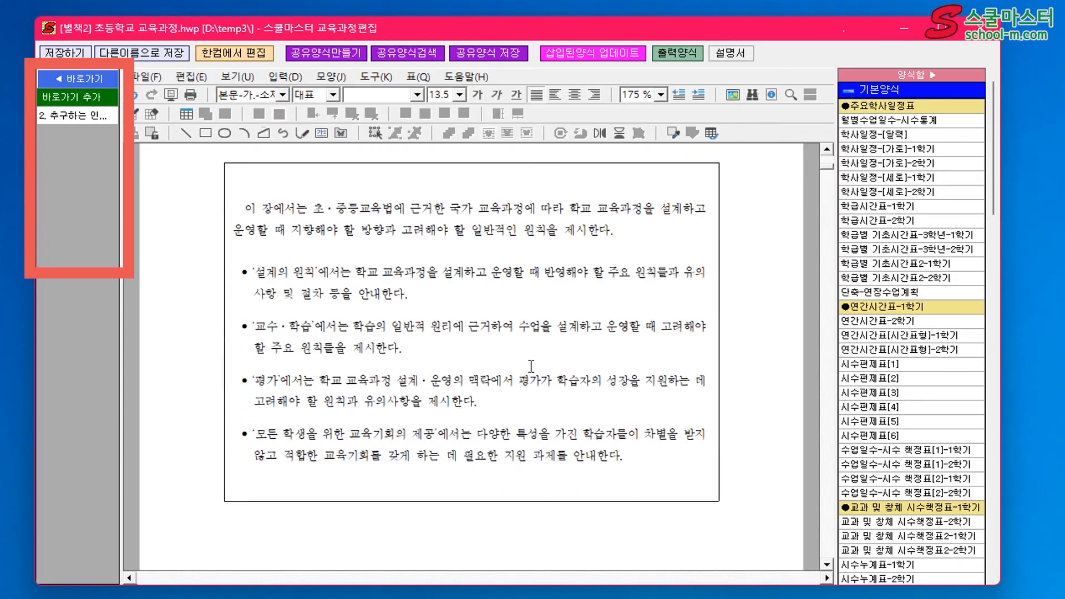
{"action": "scroll", "coordinate": [531, 366], "scroll_direction": "up", "scroll_amount": 4}
{"action": "left_click", "coordinate": [276, 276]}
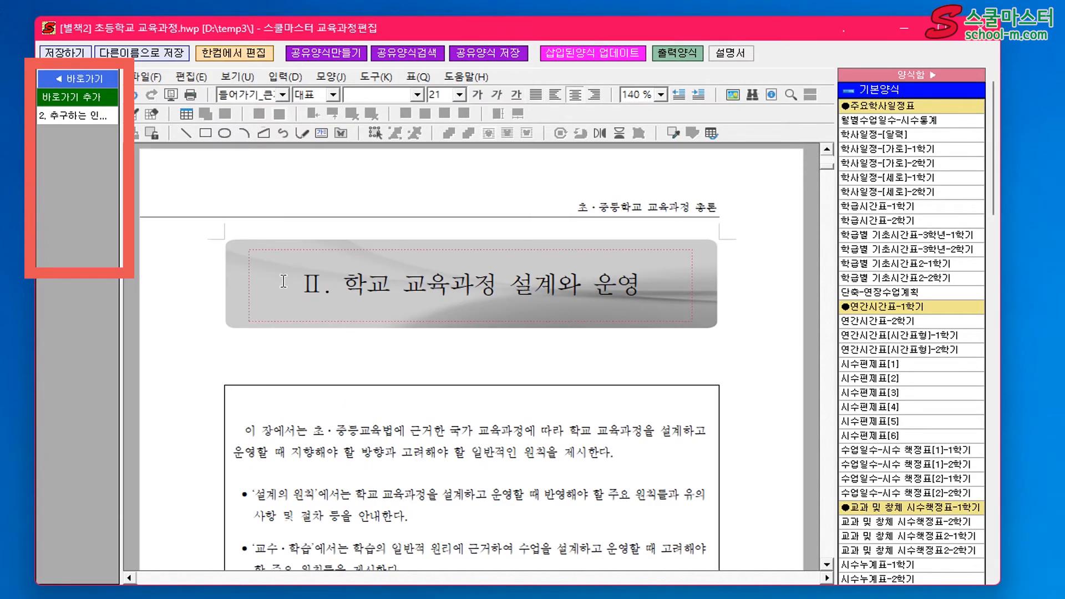
{"action": "left_click", "coordinate": [71, 97]}
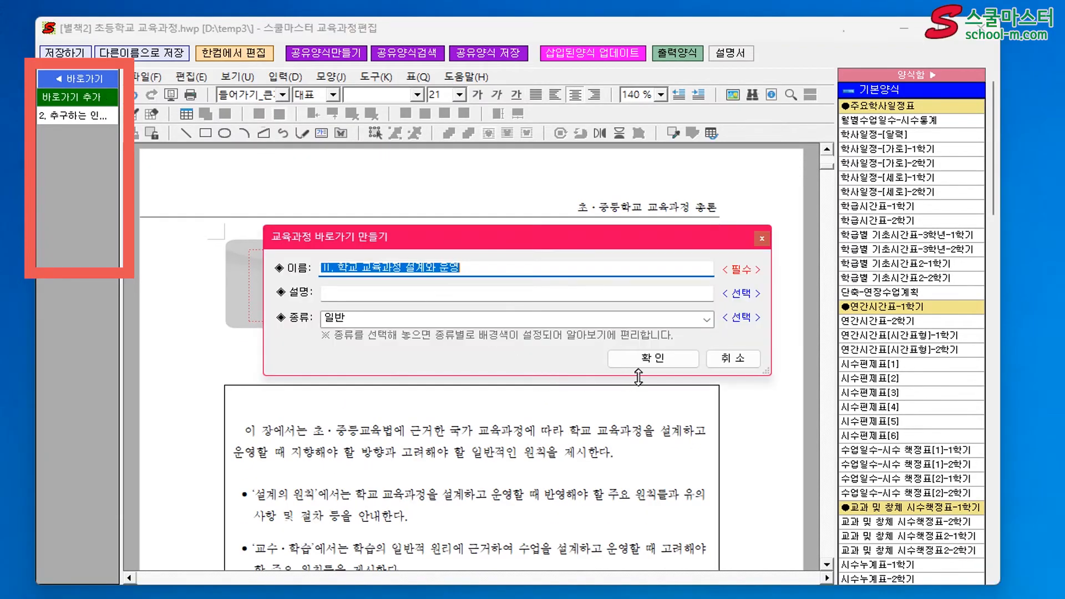
{"action": "left_click", "coordinate": [659, 362]}
Add another shortcut for the heading 3. 평가, keeping the heading text as its name
{"action": "scroll", "coordinate": [530, 352], "scroll_direction": "down", "scroll_amount": 6}
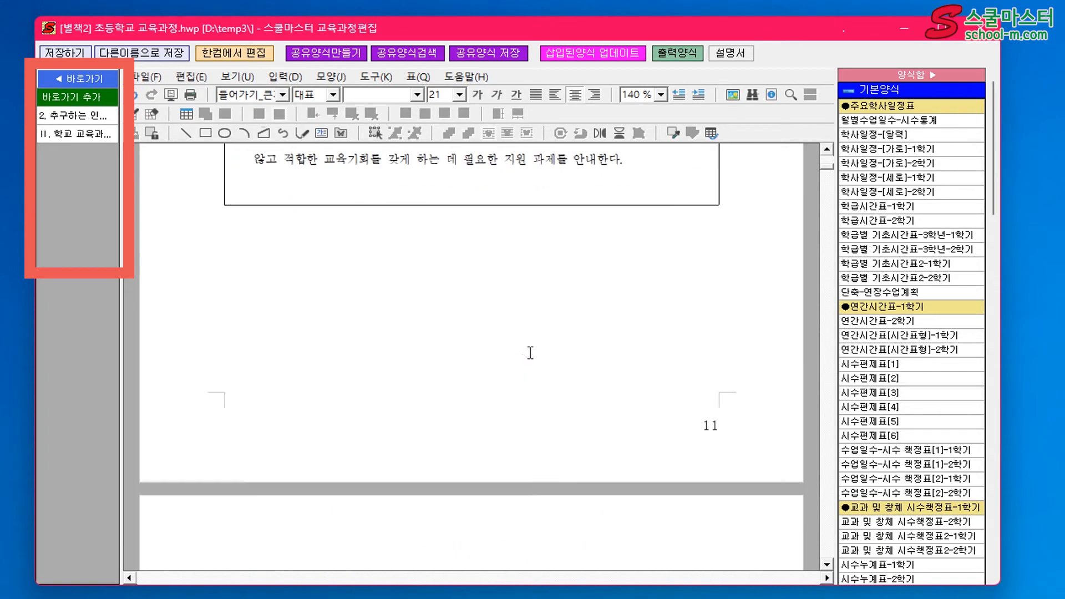
{"action": "scroll", "coordinate": [530, 353], "scroll_direction": "down", "scroll_amount": 9}
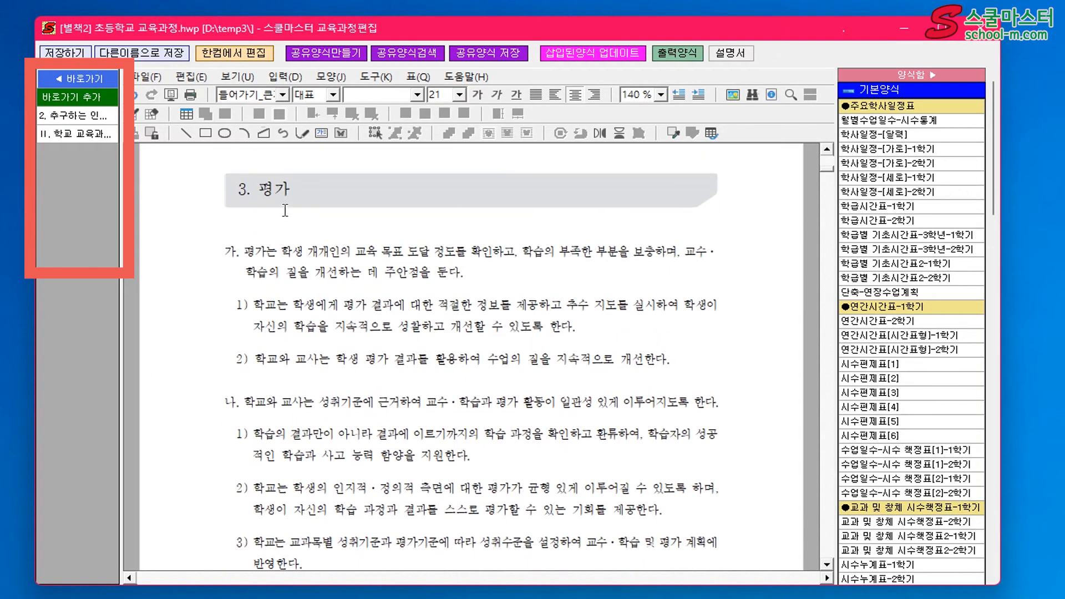
{"action": "left_click", "coordinate": [237, 183]}
{"action": "left_click", "coordinate": [71, 97]}
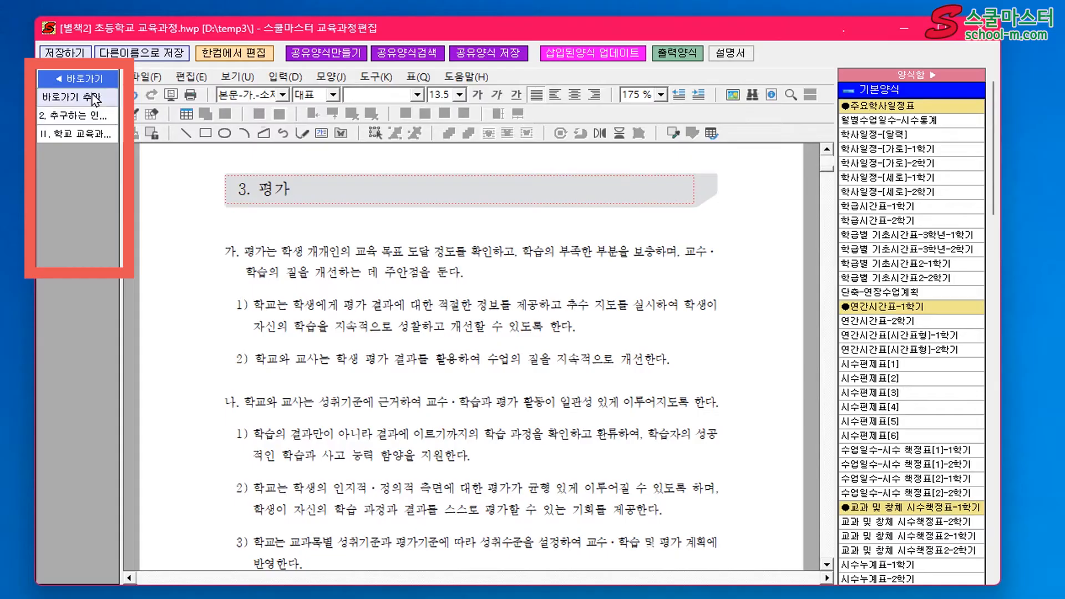
{"action": "left_click", "coordinate": [636, 358]}
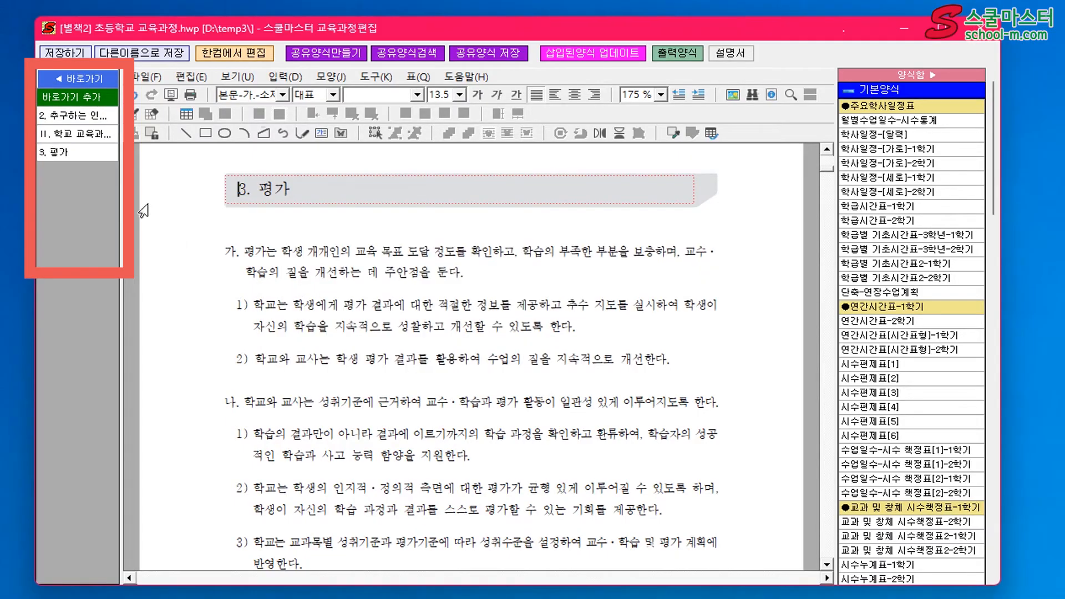
Jump through the document with the saved shortcuts 2. 추구하는 인간상과 핵심역량, II. 학교 교육과정 설계와 운영 and 3. 평가
{"action": "left_click", "coordinate": [86, 117]}
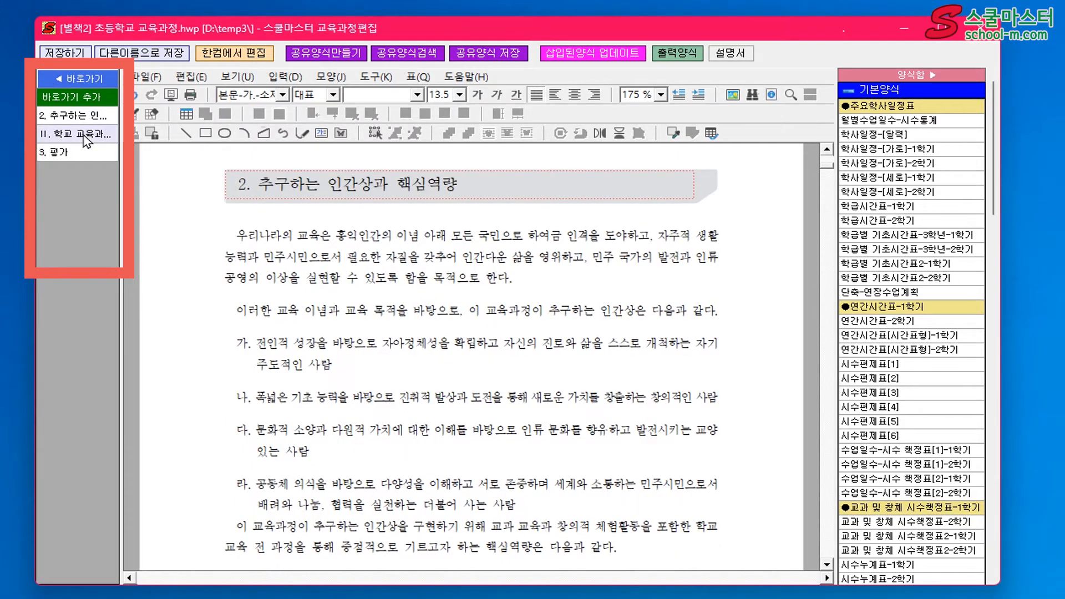
{"action": "left_click", "coordinate": [83, 134]}
{"action": "left_click", "coordinate": [79, 150]}
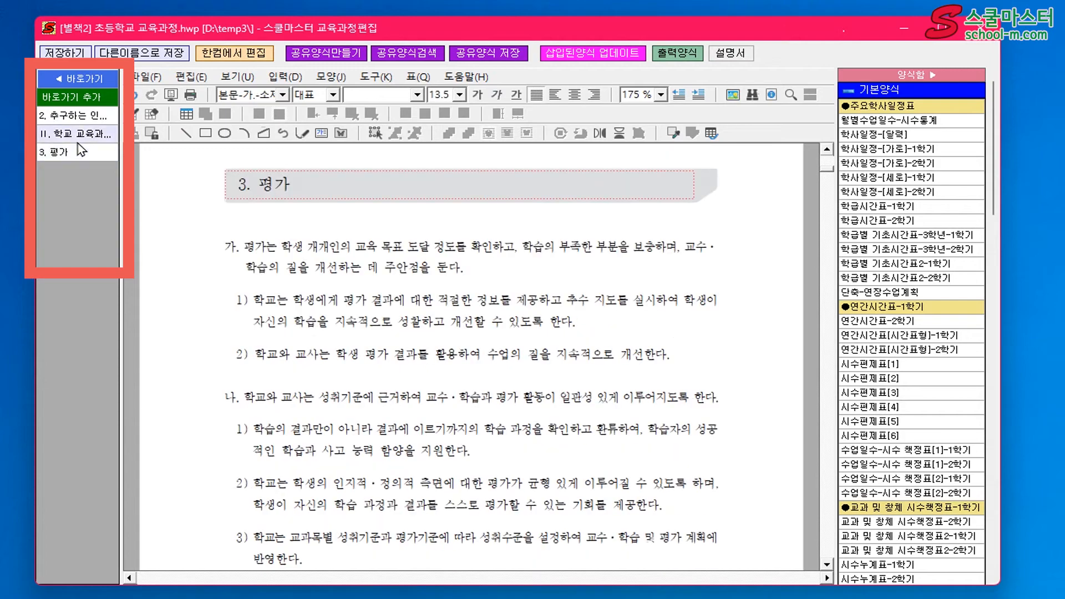
{"action": "left_click", "coordinate": [82, 134]}
{"action": "left_click", "coordinate": [79, 117]}
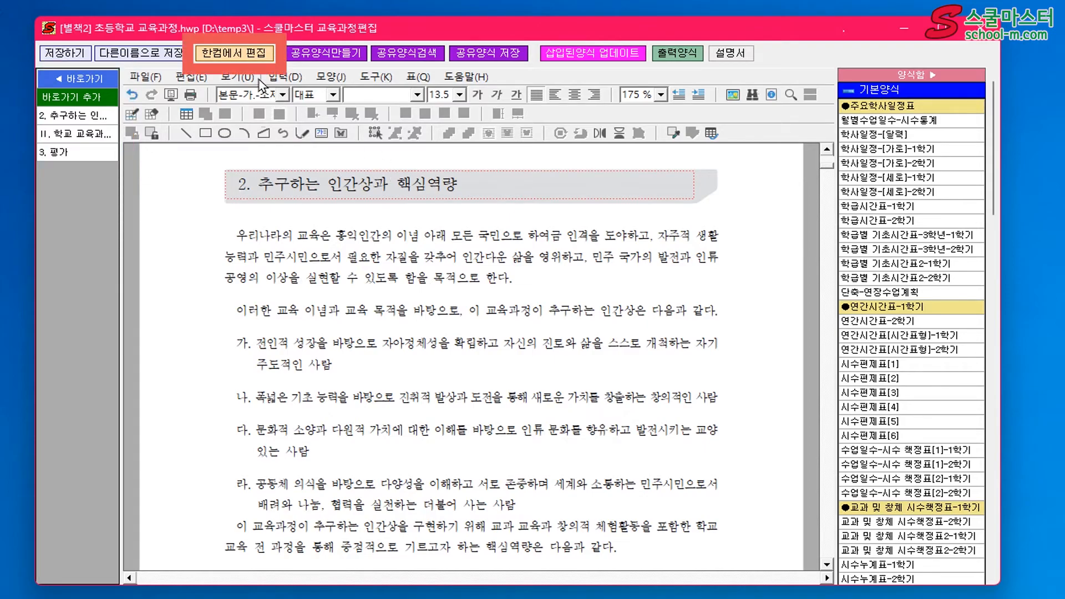
Save the changes and switch the curriculum document to the 한글 program for editing
{"action": "left_click", "coordinate": [249, 56]}
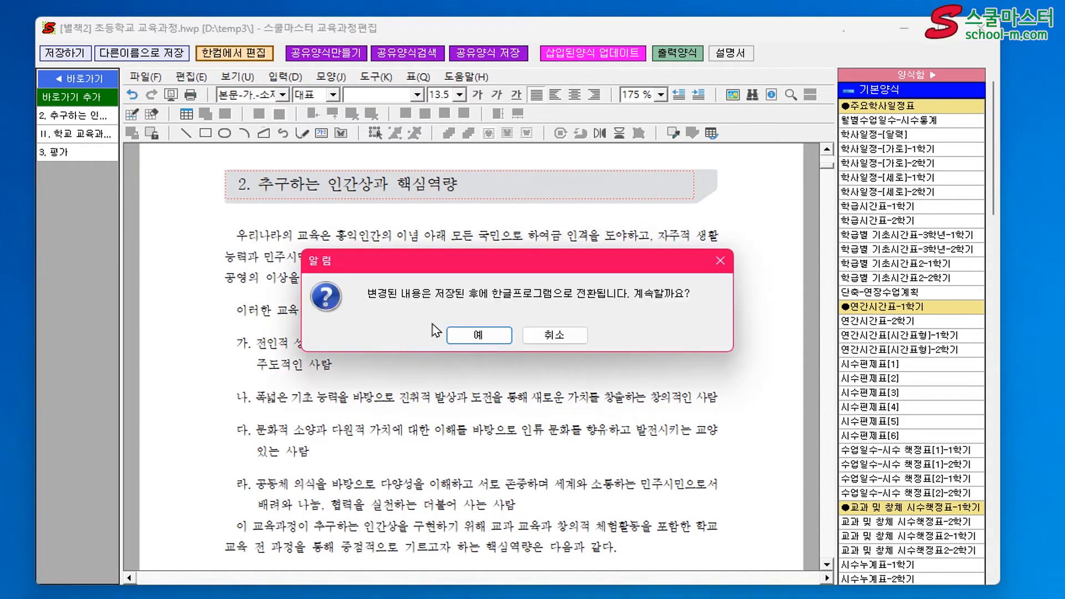
{"action": "left_click", "coordinate": [457, 339]}
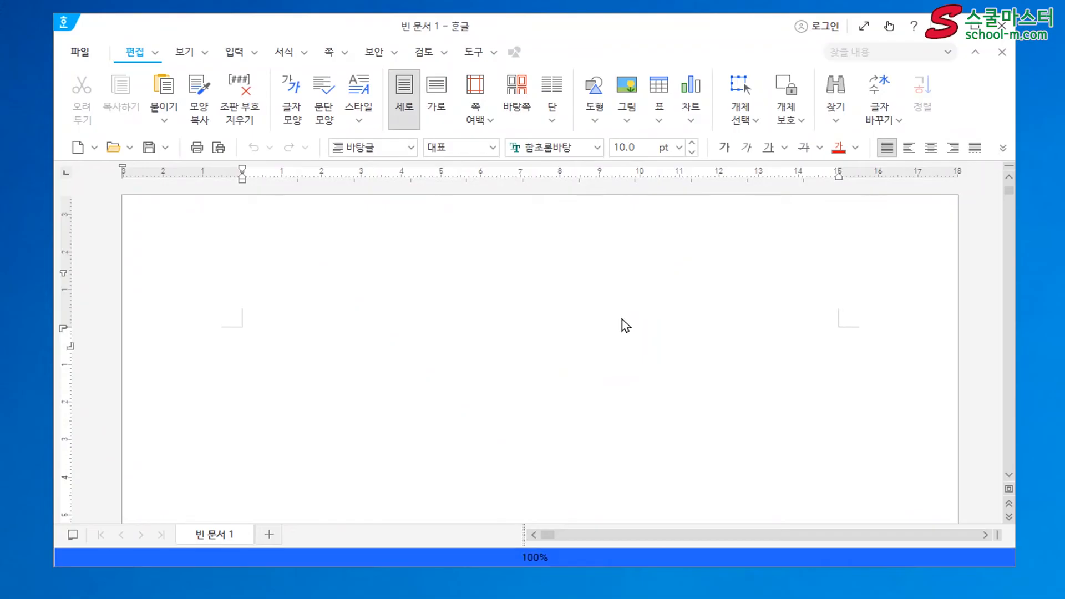
Look through the body text, the 시수 and 시간표 tables and the 2023학년도 주요 학사일정 table in 한글, and close the program
{"action": "scroll", "coordinate": [626, 327], "scroll_direction": "down", "scroll_amount": 15}
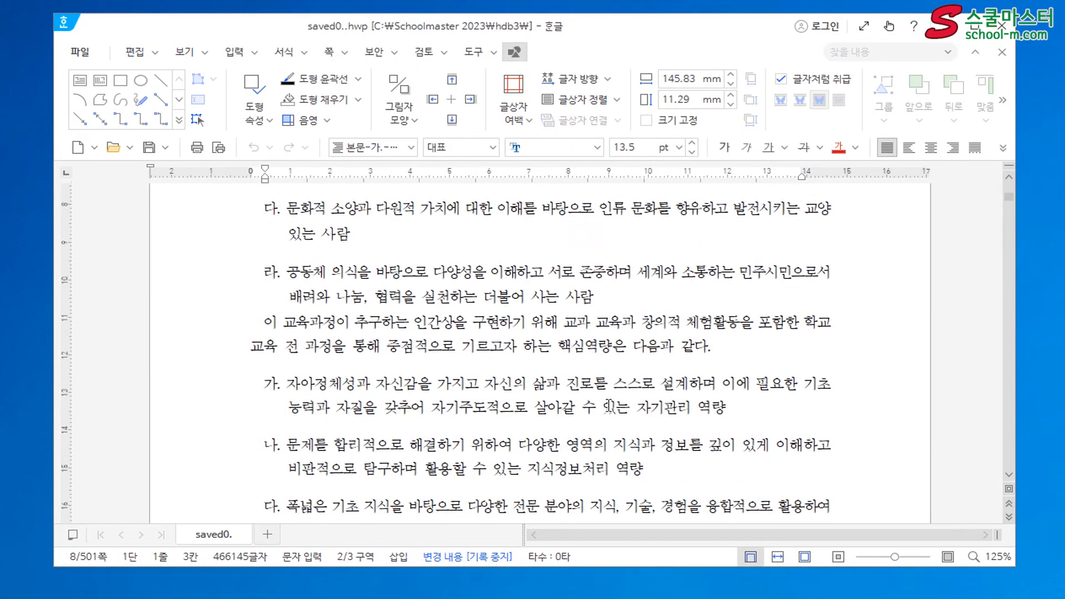
{"action": "scroll", "coordinate": [616, 413], "scroll_direction": "up", "scroll_amount": 15}
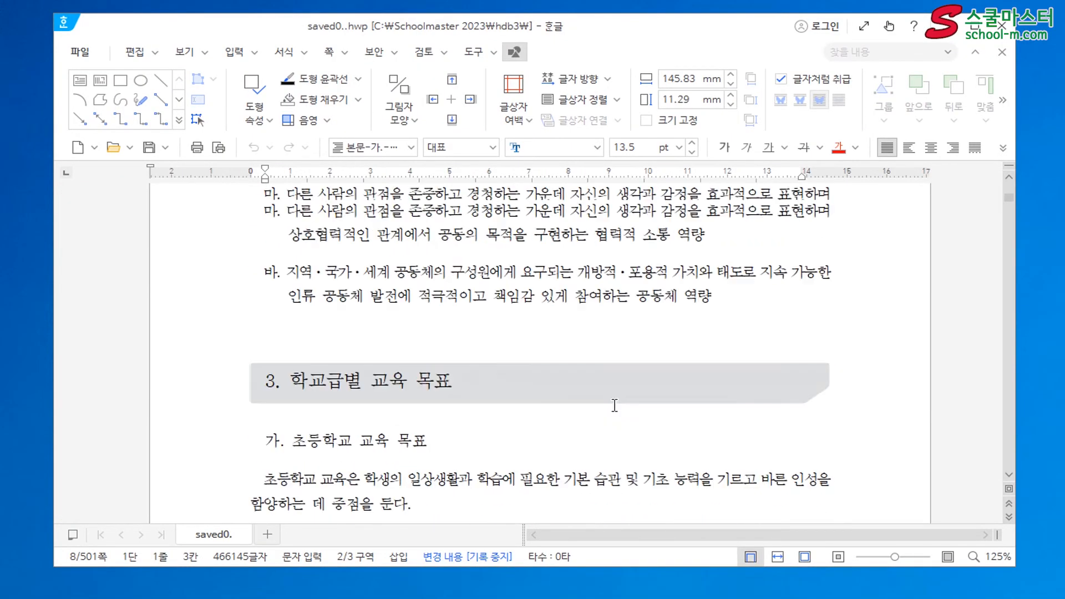
{"action": "scroll", "coordinate": [627, 400], "scroll_direction": "up", "scroll_amount": 15}
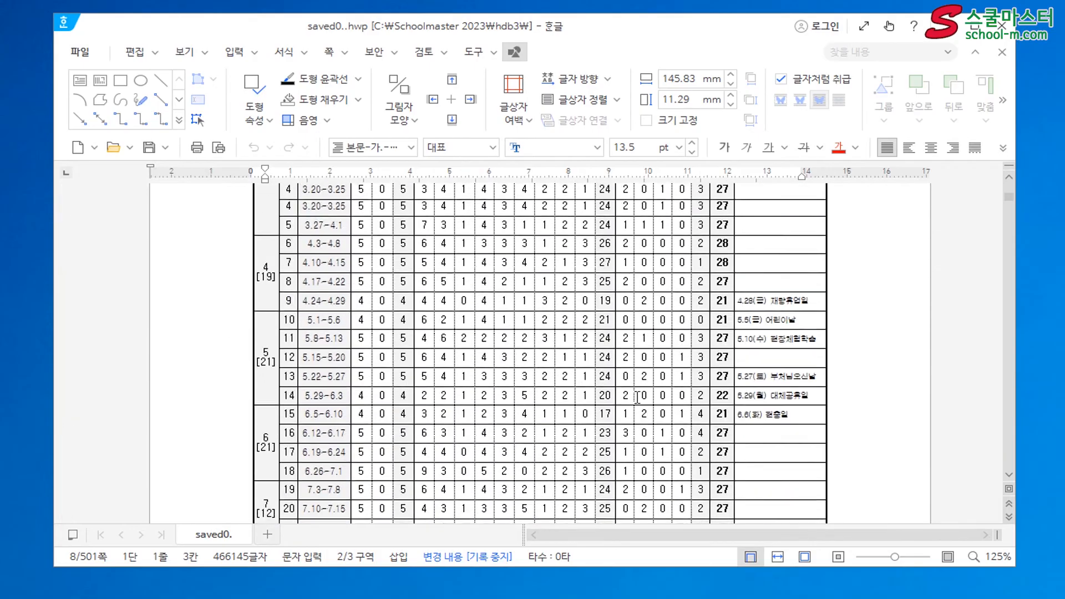
{"action": "scroll", "coordinate": [644, 397], "scroll_direction": "up", "scroll_amount": 15}
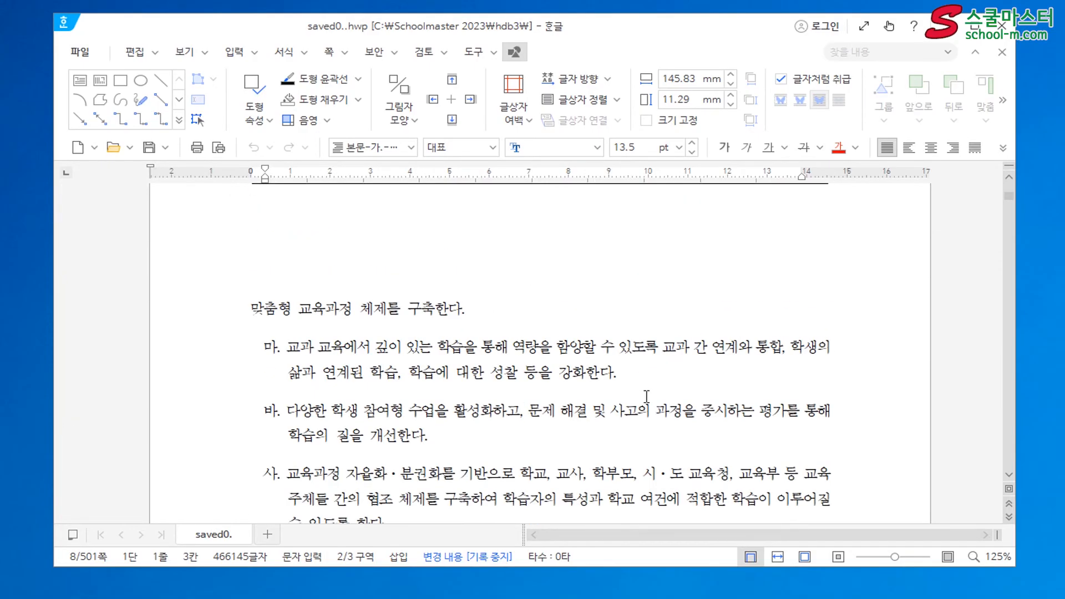
{"action": "scroll", "coordinate": [648, 395], "scroll_direction": "up", "scroll_amount": 10}
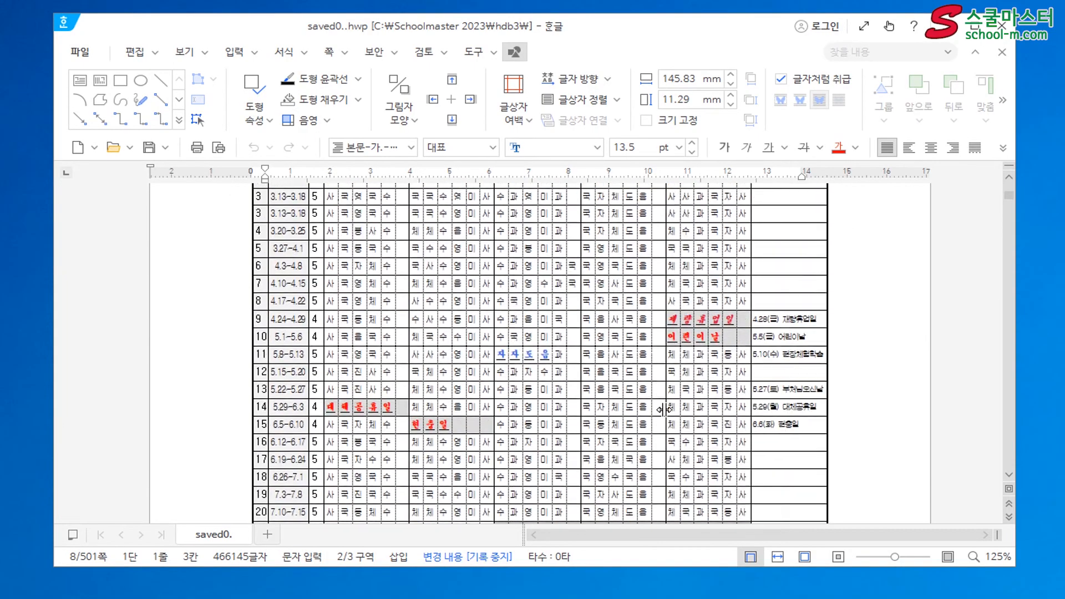
{"action": "scroll", "coordinate": [667, 412], "scroll_direction": "up", "scroll_amount": 3}
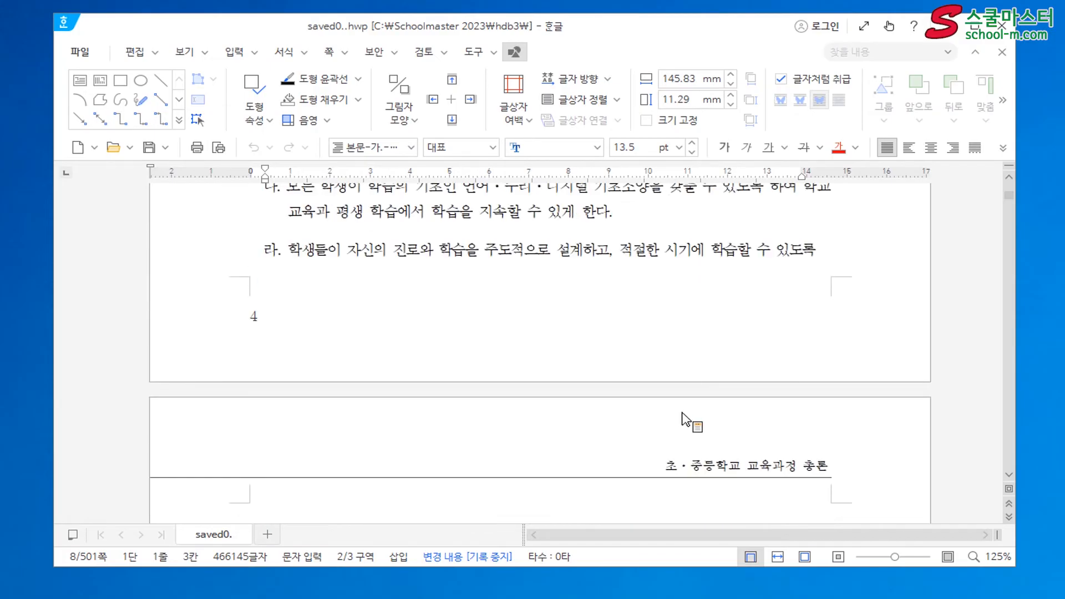
{"action": "scroll", "coordinate": [870, 231], "scroll_direction": "down", "scroll_amount": 20}
{"action": "scroll", "coordinate": [869, 236], "scroll_direction": "up", "scroll_amount": 14}
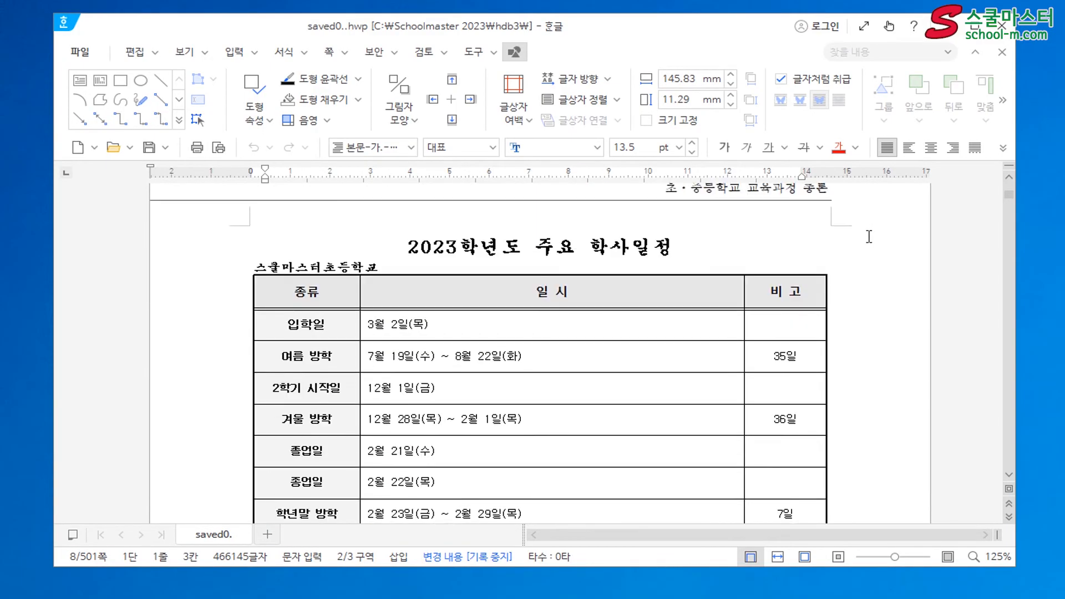
{"action": "scroll", "coordinate": [869, 236], "scroll_direction": "up", "scroll_amount": 2}
{"action": "left_click", "coordinate": [1002, 26]}
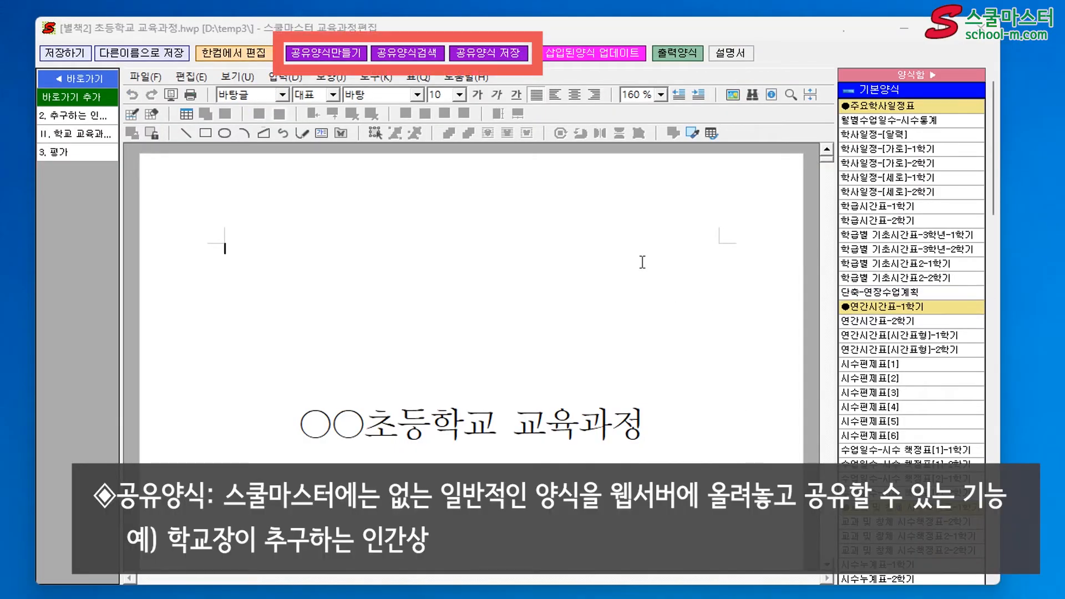
{"action": "scroll", "coordinate": [644, 291], "scroll_direction": "down", "scroll_amount": 4}
{"action": "scroll", "coordinate": [645, 291], "scroll_direction": "down", "scroll_amount": 15}
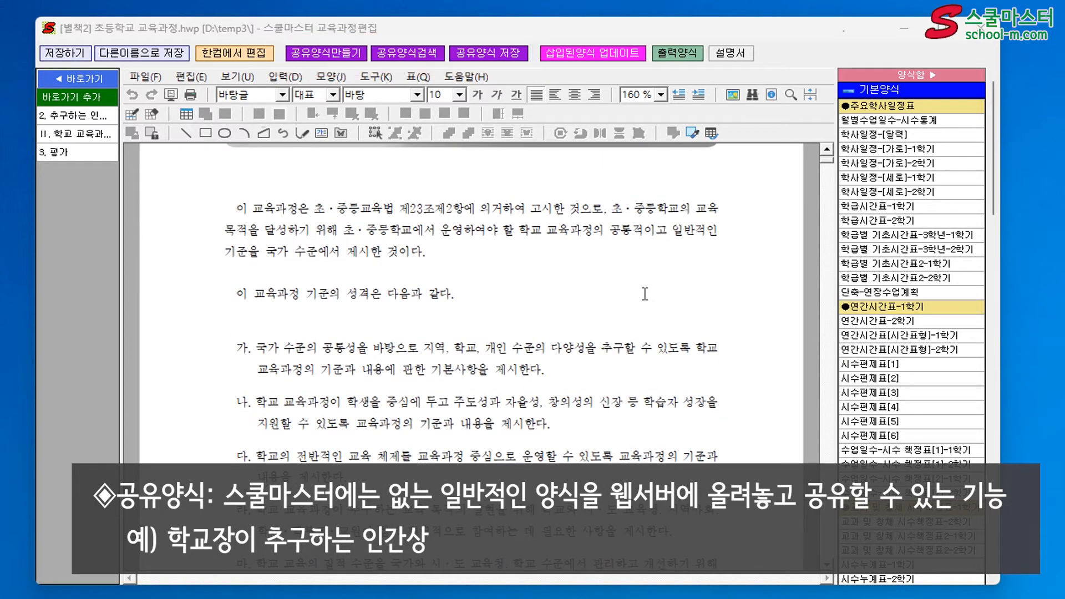
{"action": "scroll", "coordinate": [644, 294], "scroll_direction": "up", "scroll_amount": 3}
{"action": "scroll", "coordinate": [650, 320], "scroll_direction": "down", "scroll_amount": 2}
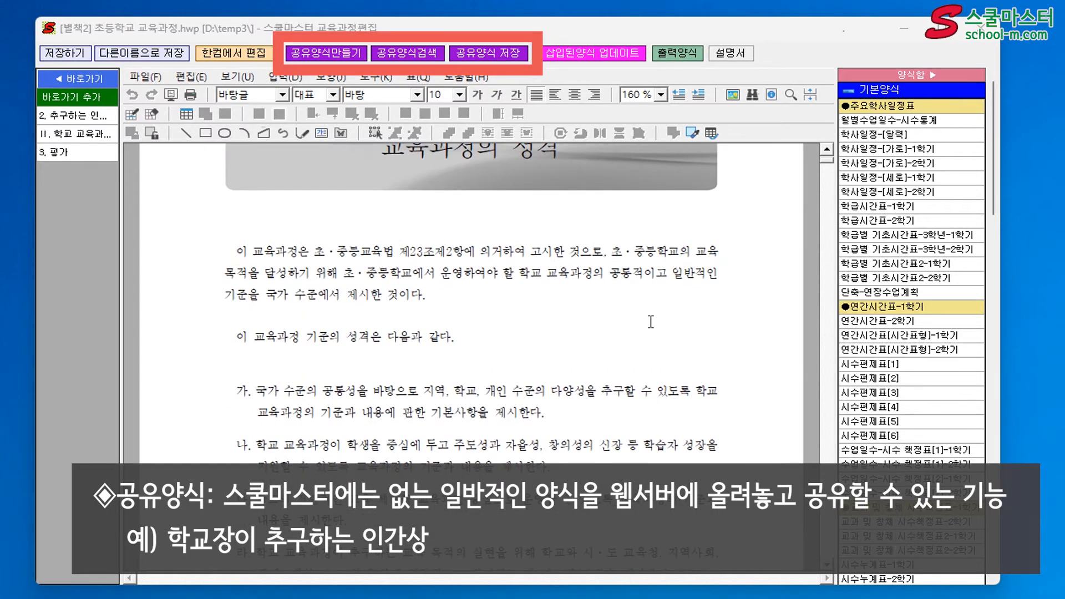
{"action": "scroll", "coordinate": [651, 322], "scroll_direction": "down", "scroll_amount": 10}
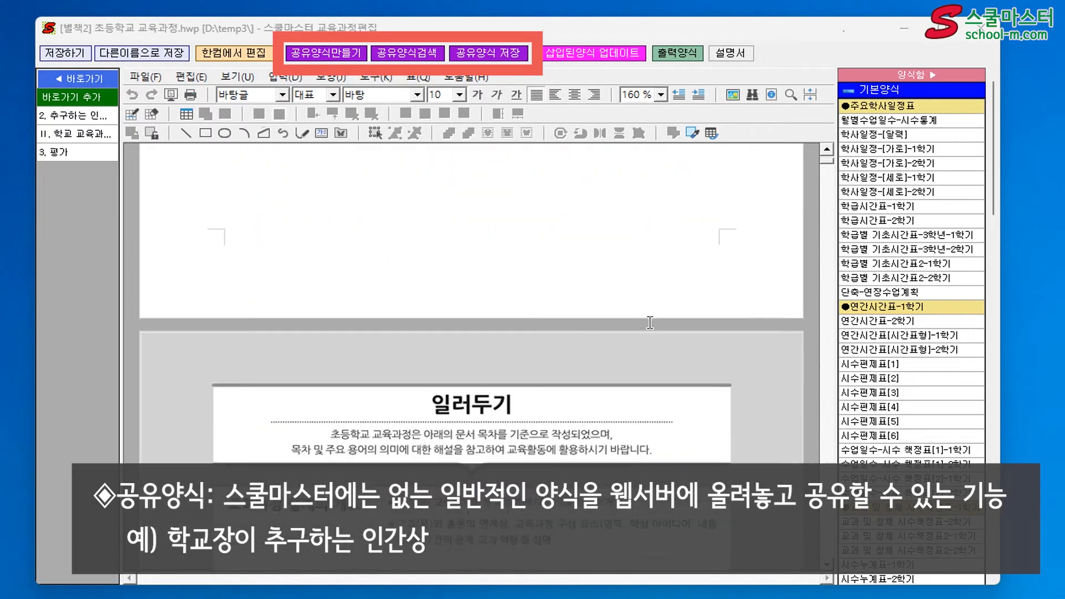
{"action": "scroll", "coordinate": [650, 322], "scroll_direction": "down", "scroll_amount": 15}
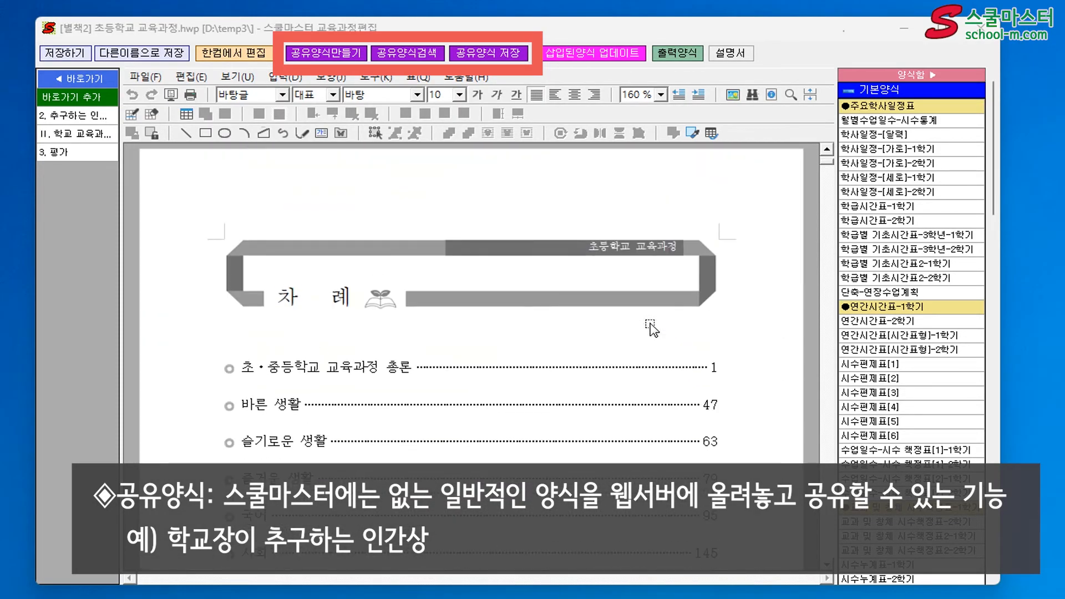
{"action": "scroll", "coordinate": [651, 328], "scroll_direction": "down", "scroll_amount": 10}
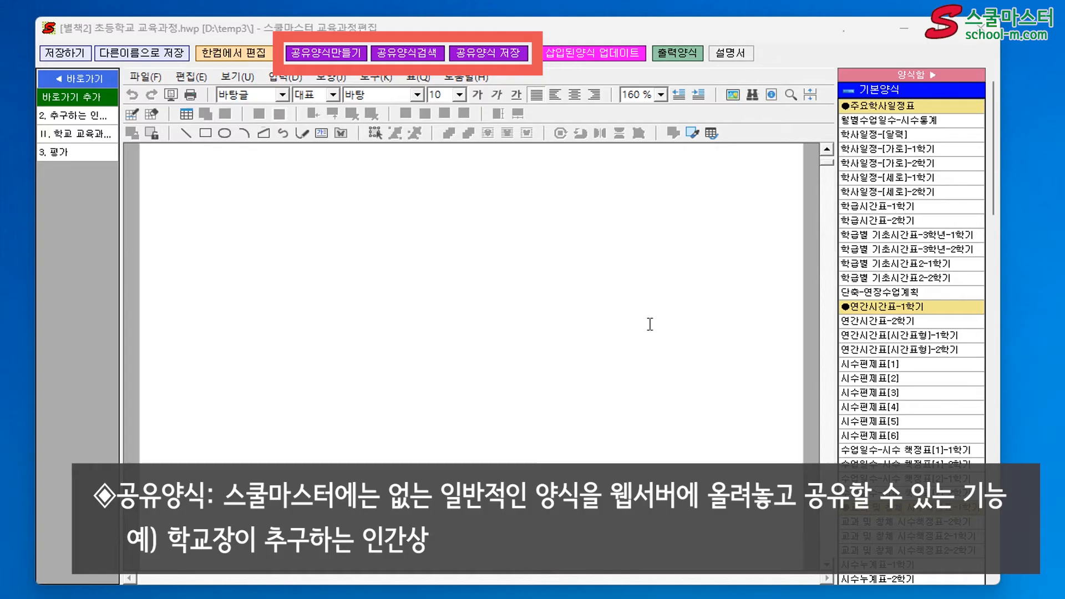
{"action": "scroll", "coordinate": [650, 325], "scroll_direction": "down", "scroll_amount": 4}
{"action": "left_click", "coordinate": [322, 53]}
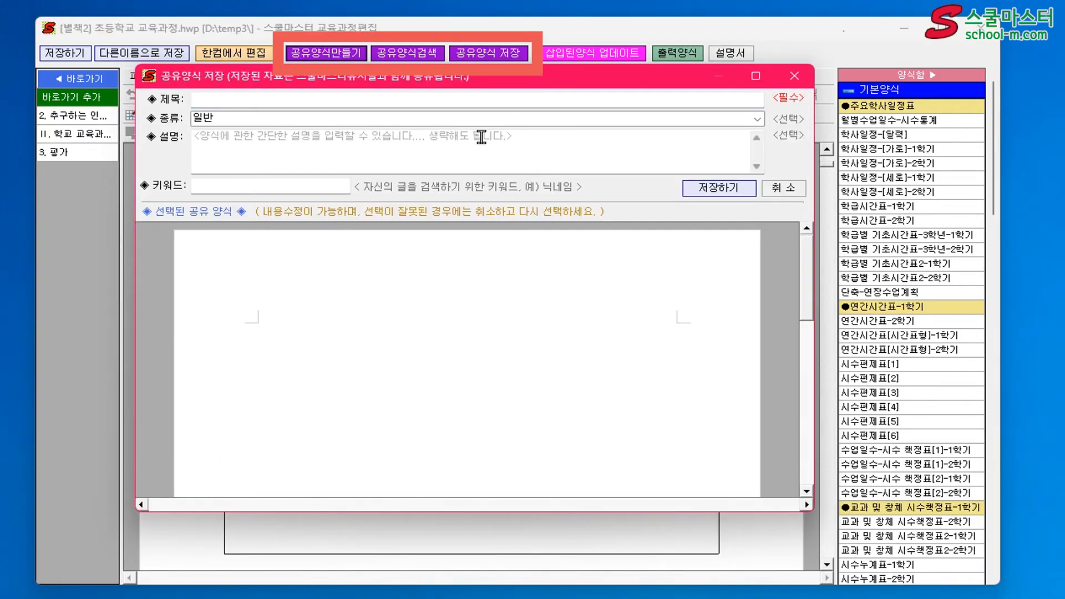
{"action": "mouse_move", "coordinate": [474, 88]}
{"action": "left_mouse_down"}
{"action": "mouse_move", "coordinate": [544, 393]}
{"action": "mouse_move", "coordinate": [445, 137]}
{"action": "mouse_move", "coordinate": [450, 99]}
{"action": "left_mouse_up"}
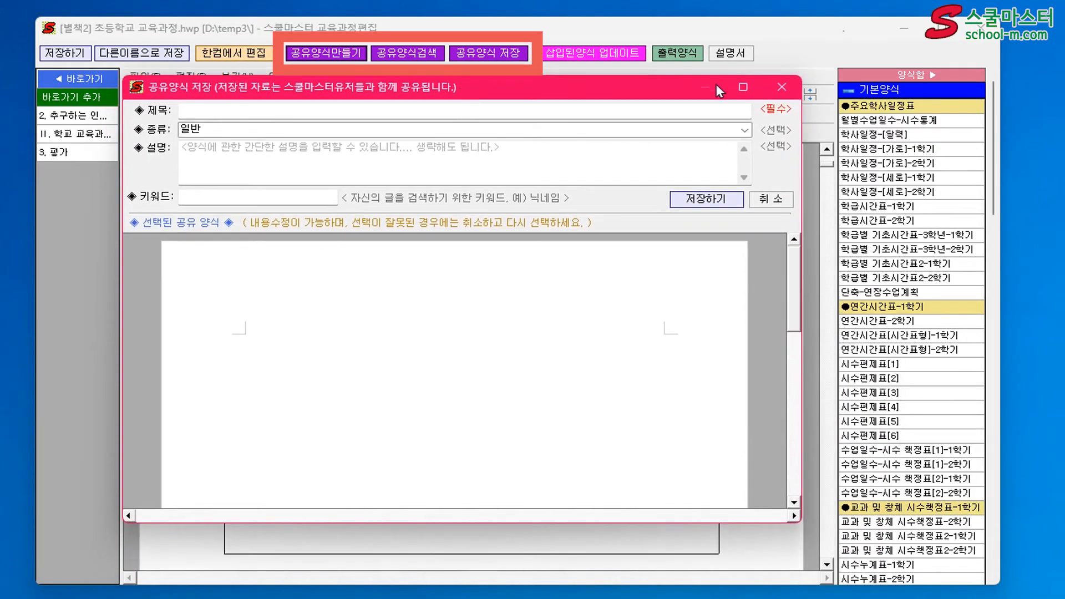
{"action": "left_click", "coordinate": [776, 95]}
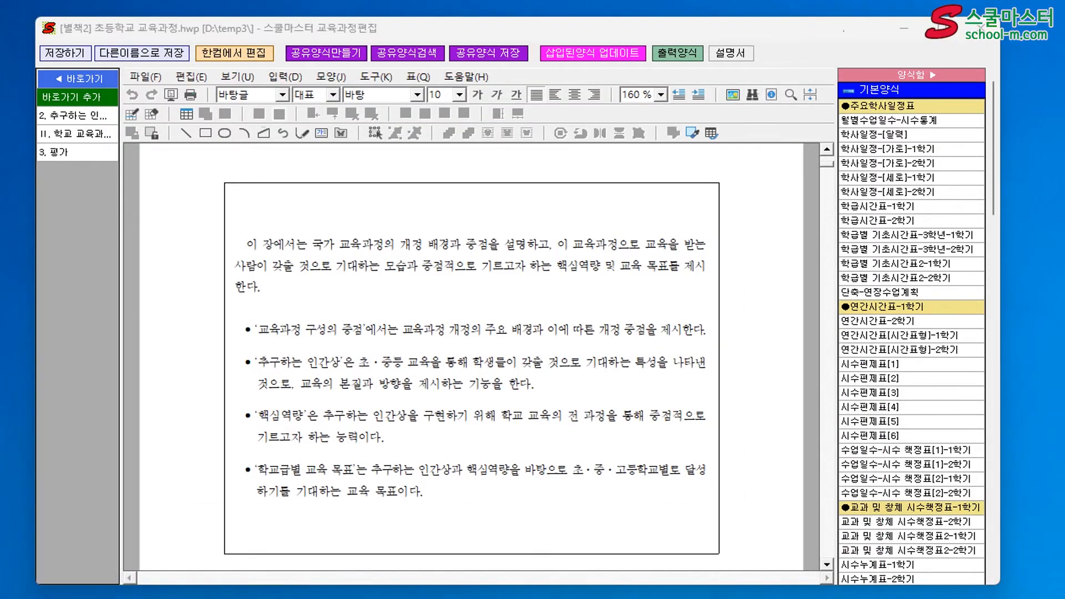
Switch to the temp4 copy in 한글 and copy section 2. 추구하는 인간상과 핵심역량 from its heading through the 심미적 감성 역량 item
{"action": "left_click_drag", "start_coordinate": [1064, 430], "coordinate": [656, 48]}
{"action": "left_click", "coordinate": [352, 239]}
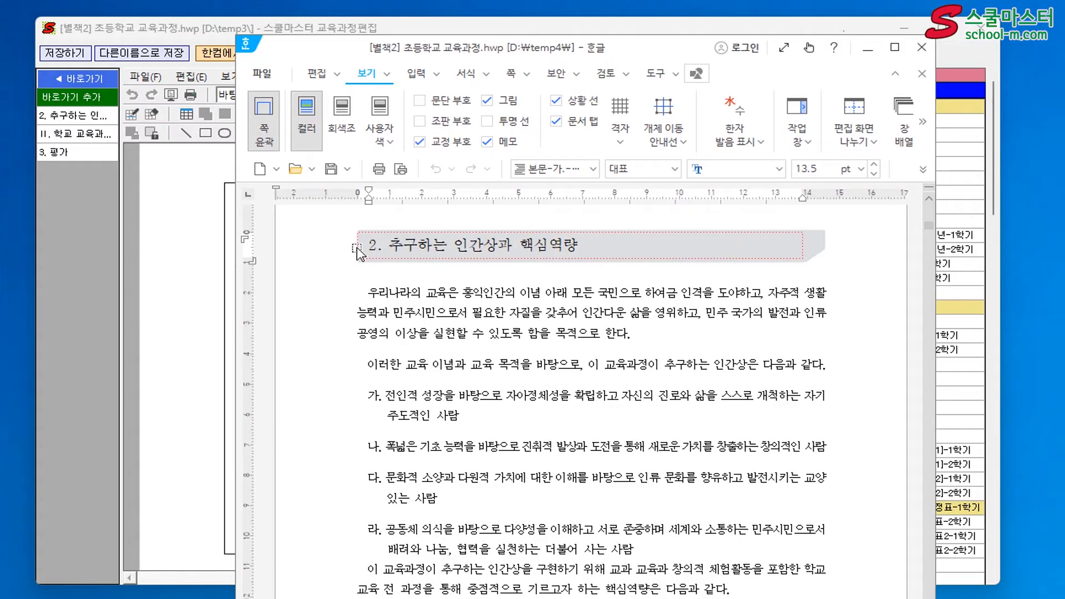
{"action": "left_click", "coordinate": [346, 237]}
{"action": "left_click_drag", "start_coordinate": [364, 255], "coordinate": [522, 549]}
{"action": "scroll", "coordinate": [505, 505], "scroll_direction": "down", "scroll_amount": 5}
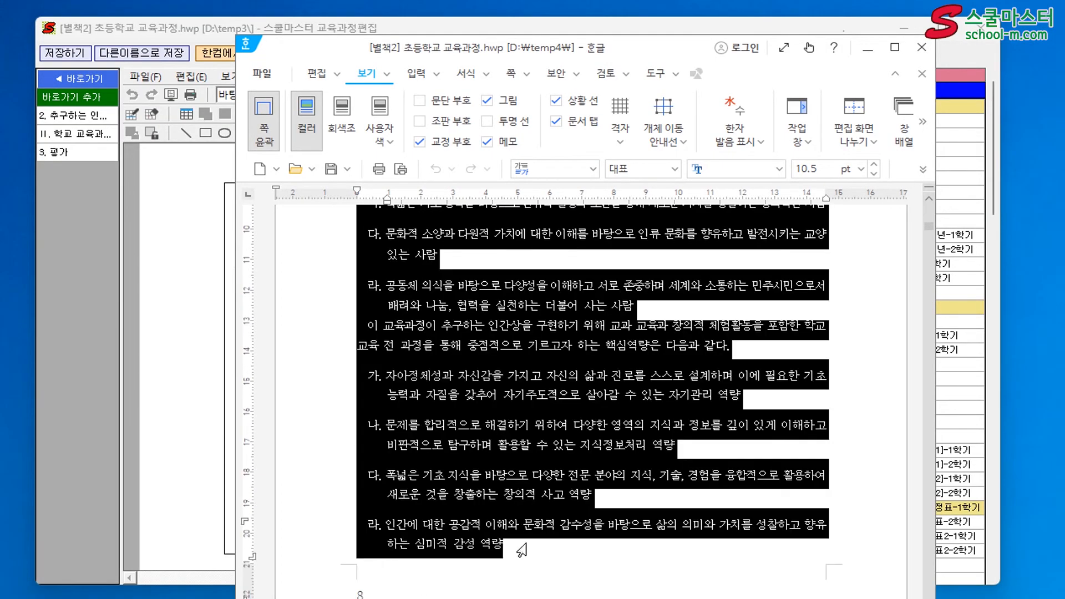
{"action": "right_click", "coordinate": [537, 477]}
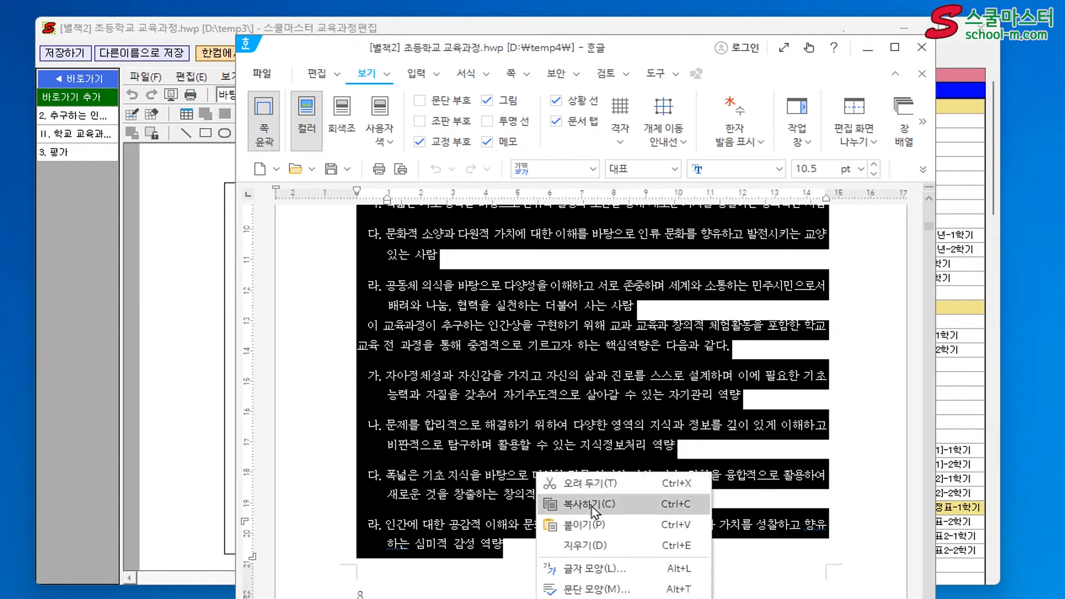
{"action": "left_click", "coordinate": [561, 502]}
Return to 교육과정 편집, start a new shared form (공유양식), and paste the copied section as its content
{"action": "left_click", "coordinate": [685, 26]}
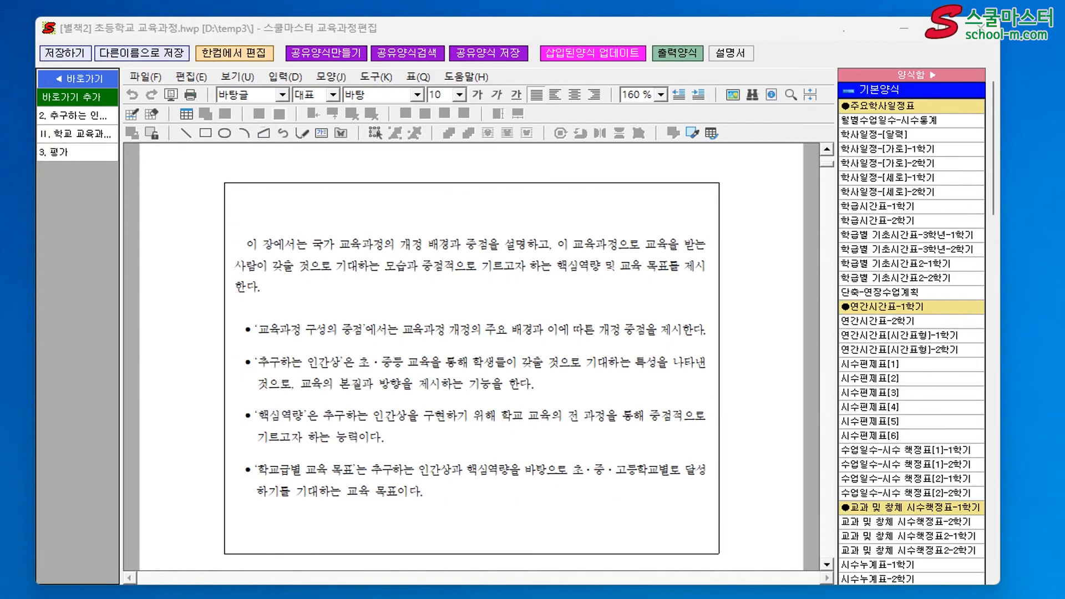
{"action": "left_click", "coordinate": [327, 52]}
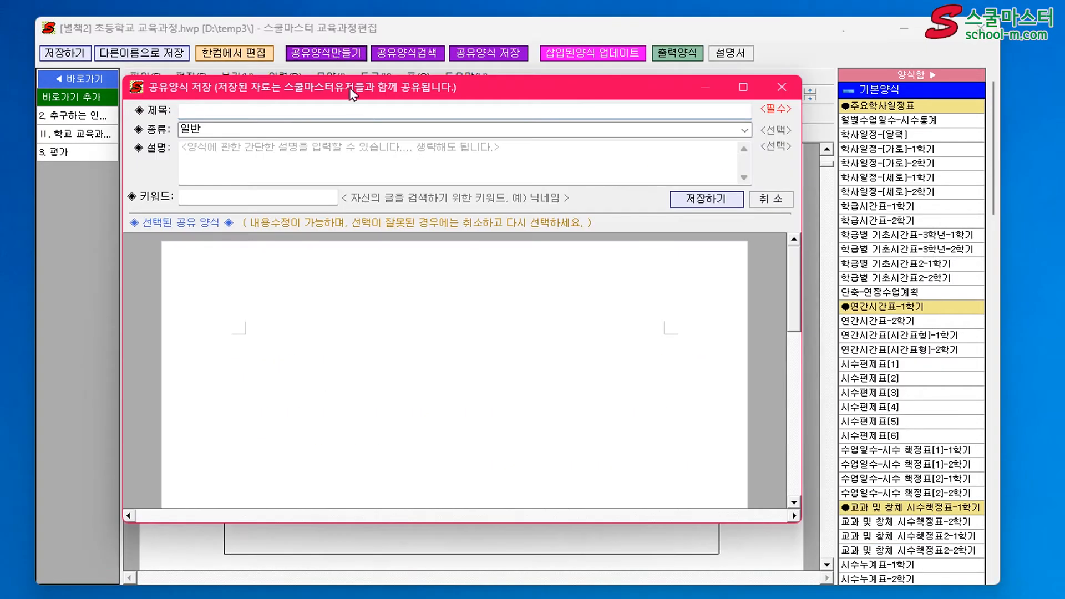
{"action": "key", "text": "ctrl+v"}
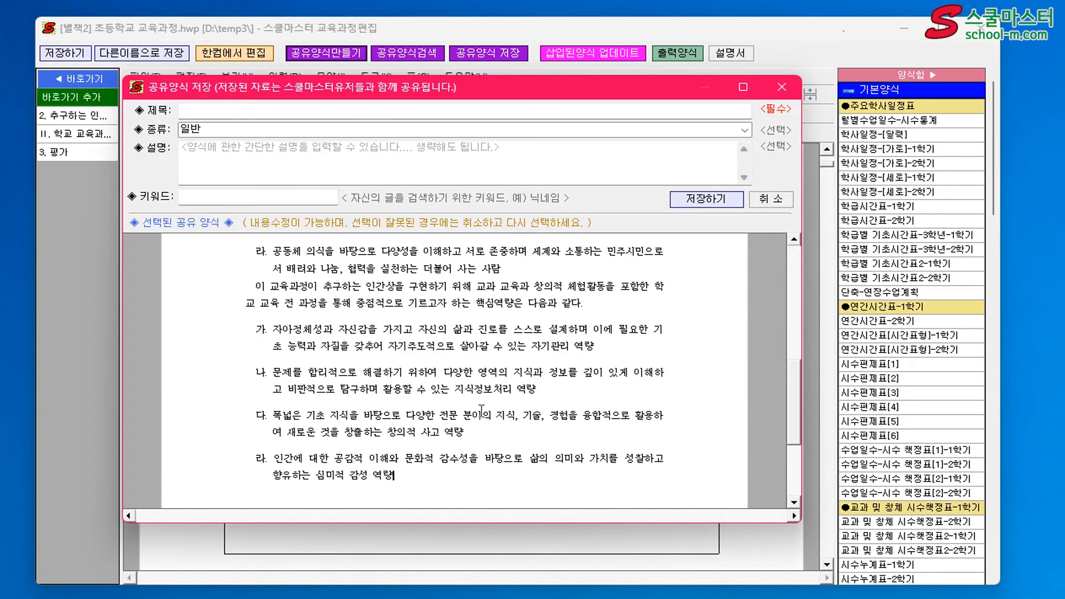
Title the new shared form 인간상과 핵심역량, keep the type 일반, and save it to the shared library
{"action": "scroll", "coordinate": [495, 396], "scroll_direction": "up", "scroll_amount": 5}
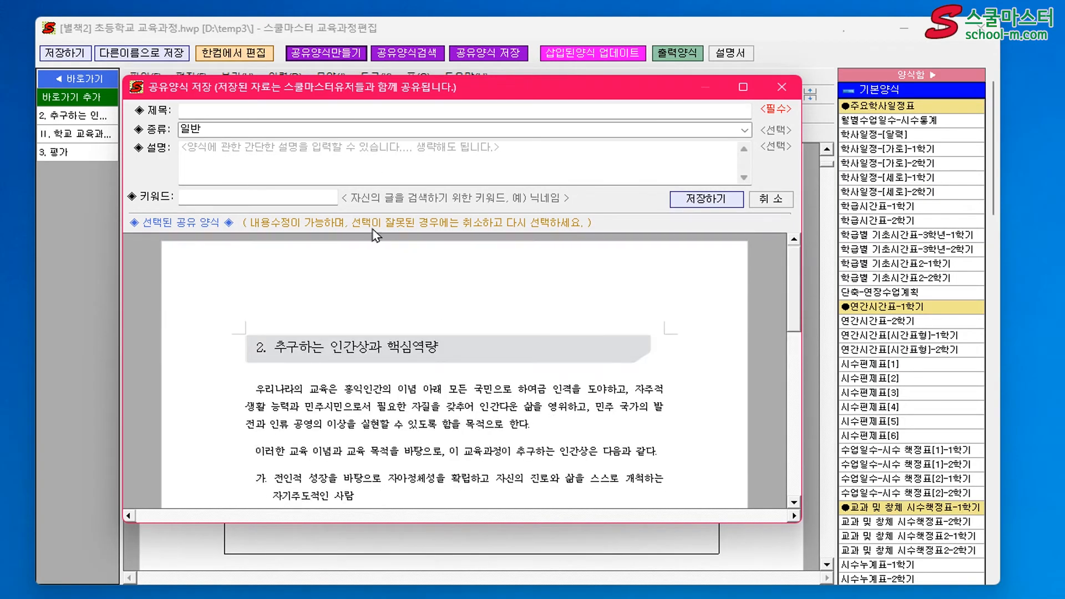
{"action": "left_click", "coordinate": [269, 110]}
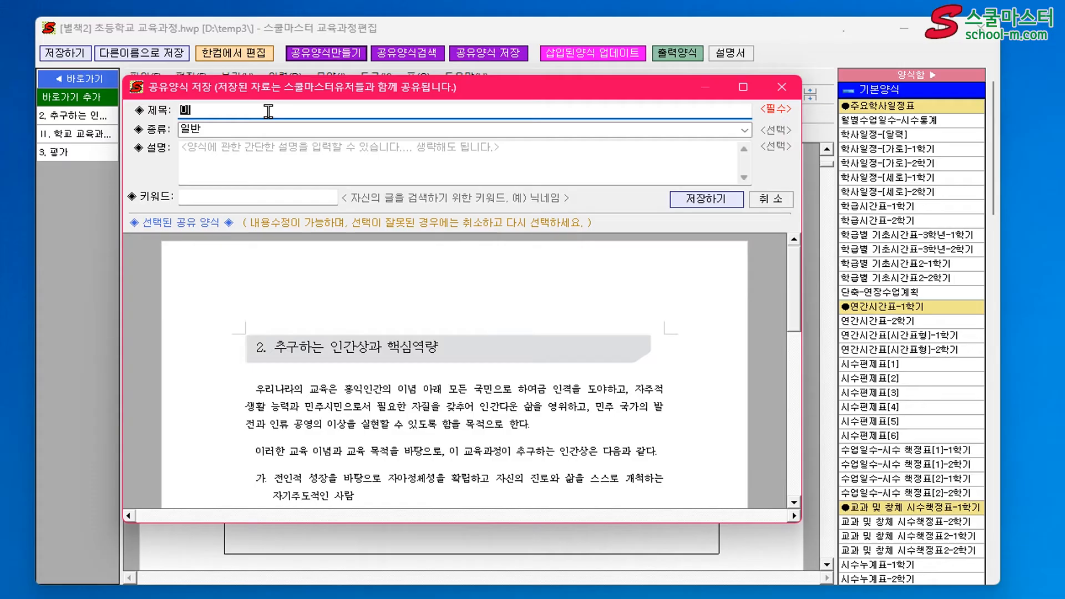
{"action": "type", "text": "인간상과 핵심역량"}
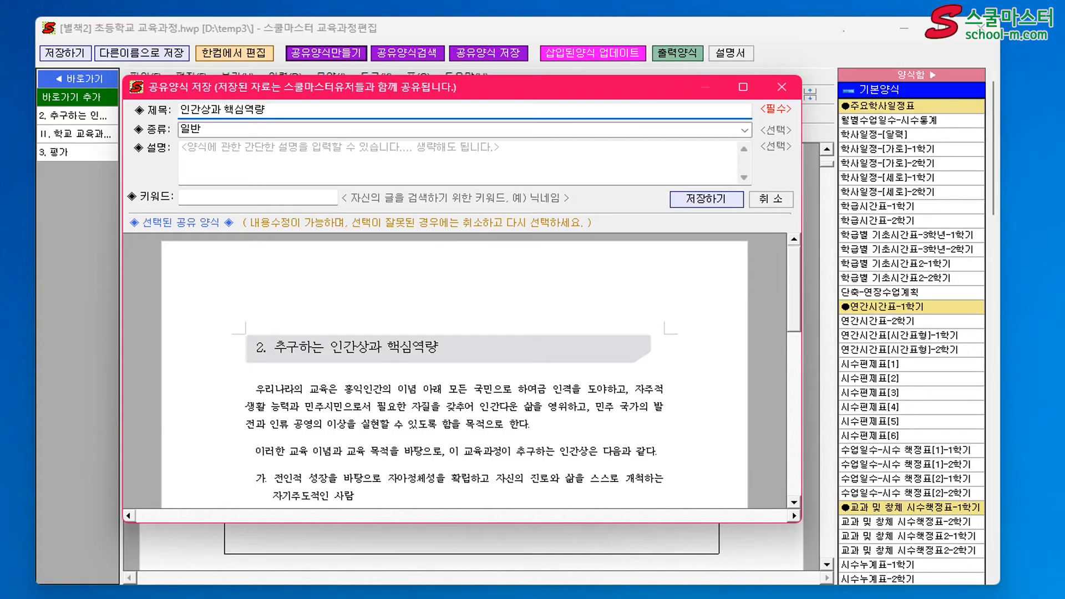
{"action": "left_click", "coordinate": [708, 199]}
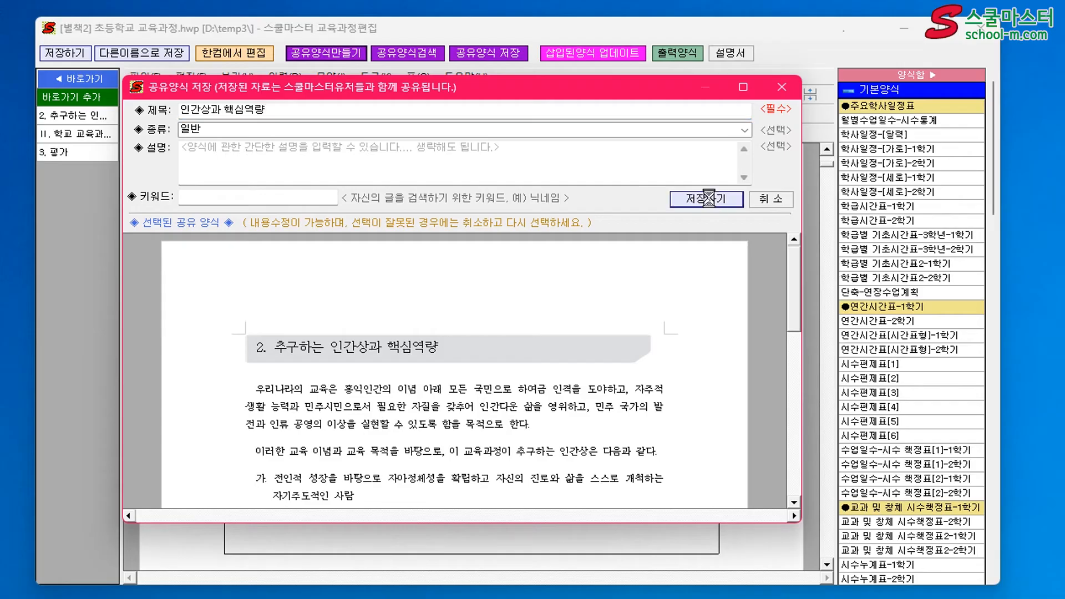
Search the shared forms by title for 핵심역량 and preview the 인간상과 핵심역량 form to its end
{"action": "left_click", "coordinate": [409, 52]}
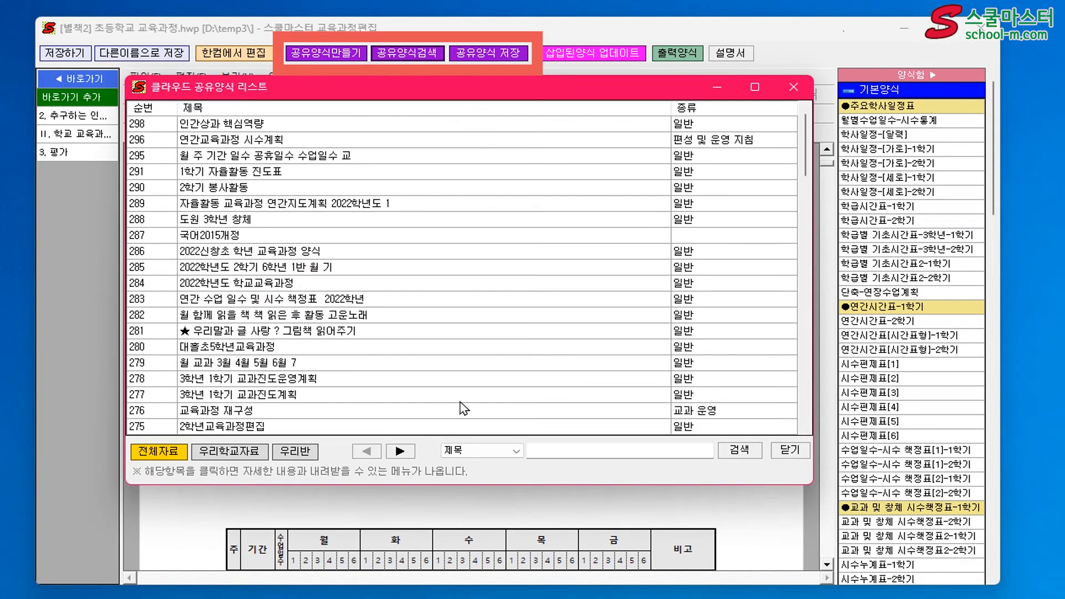
{"action": "left_click", "coordinate": [571, 447]}
{"action": "type", "text": "핵심"}
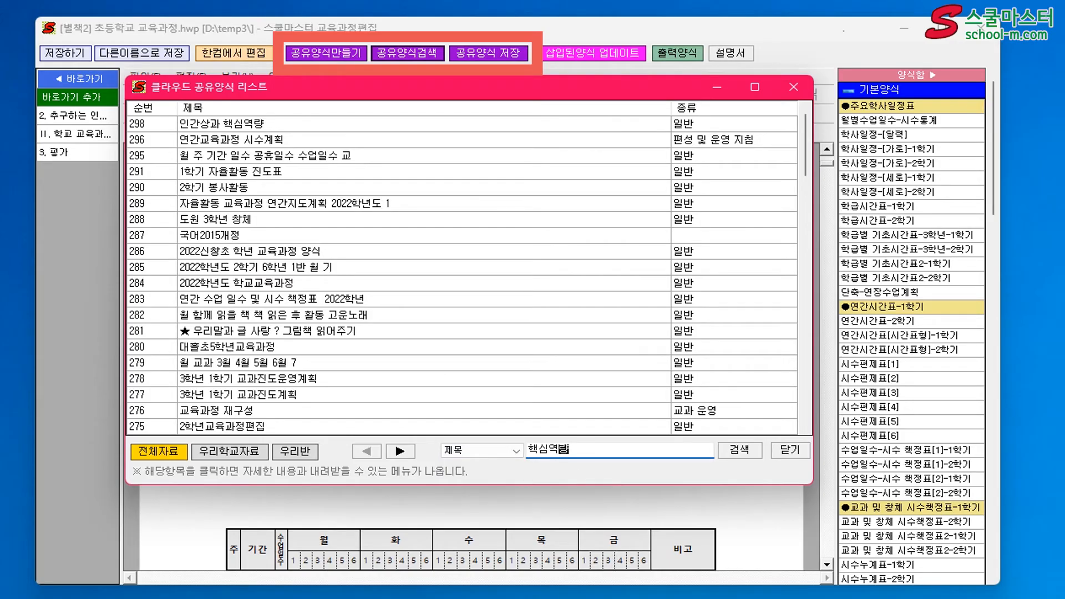
{"action": "type", "text": "역량"}
{"action": "key", "text": "Return"}
{"action": "left_click", "coordinate": [256, 133]}
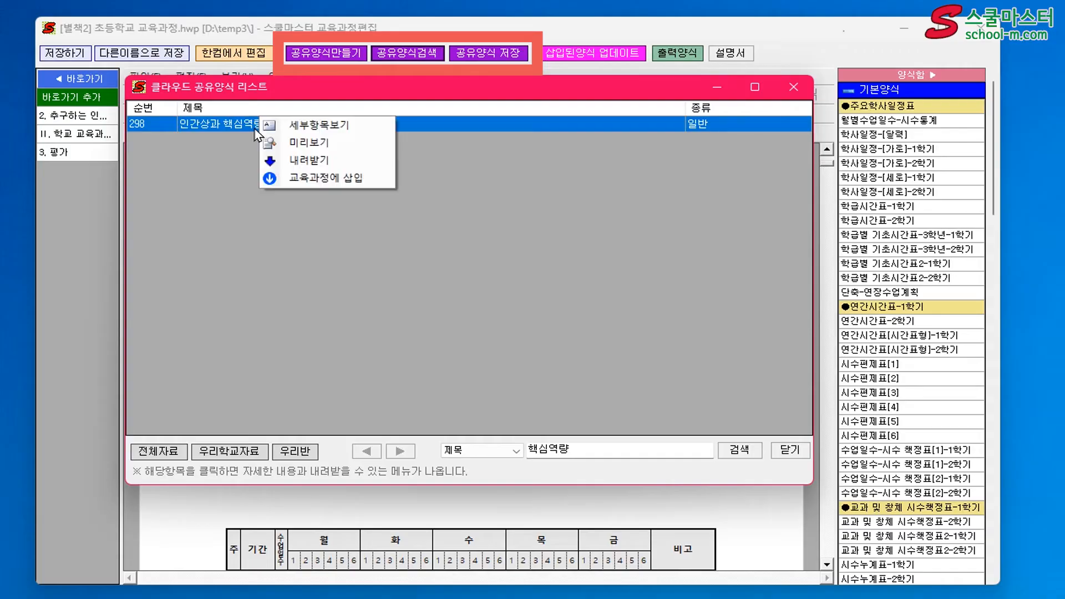
{"action": "left_click", "coordinate": [300, 143]}
{"action": "scroll", "coordinate": [498, 217], "scroll_direction": "down", "scroll_amount": 5}
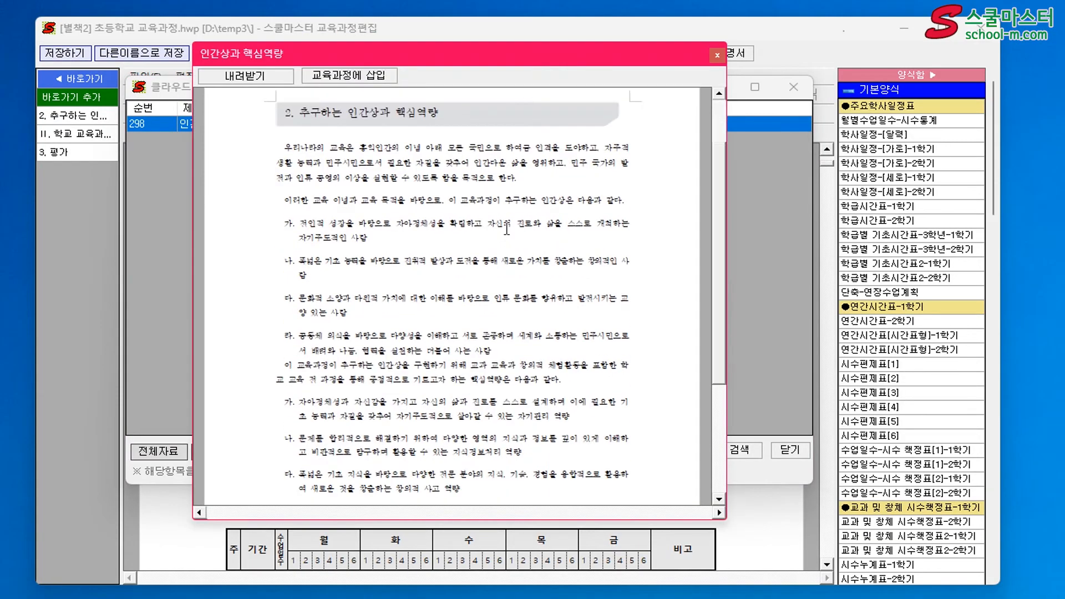
{"action": "left_click", "coordinate": [717, 56]}
{"action": "left_click", "coordinate": [442, 118]}
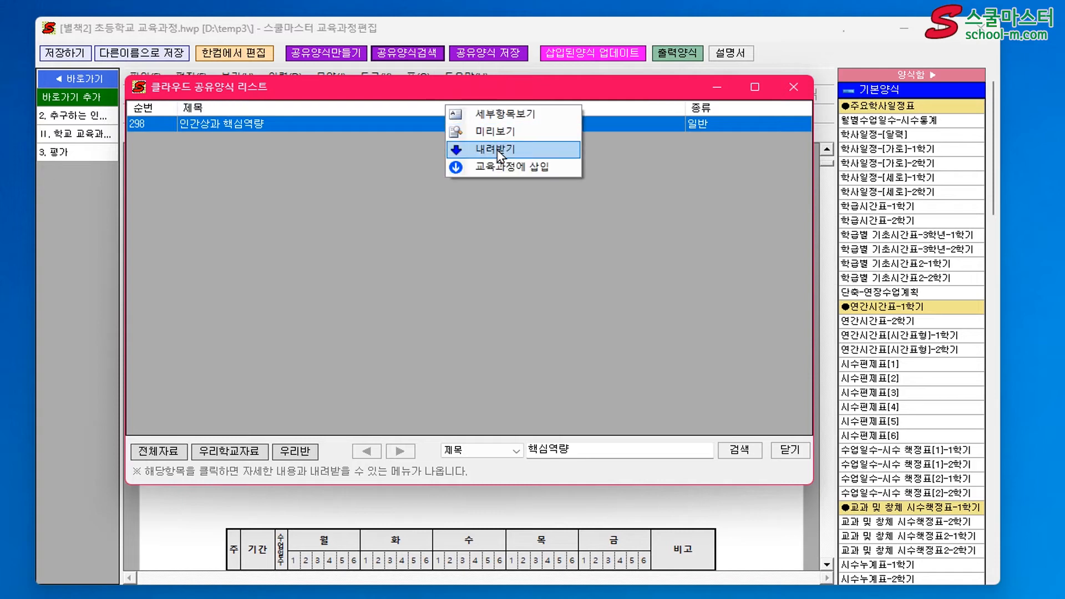
{"action": "left_click", "coordinate": [496, 149]}
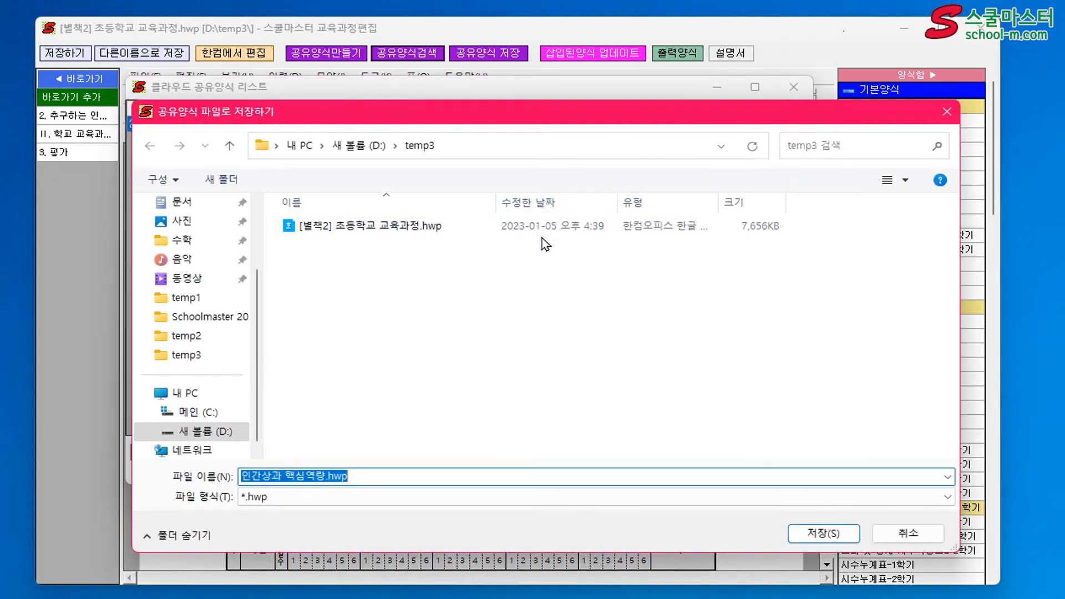
{"action": "left_click", "coordinate": [896, 533]}
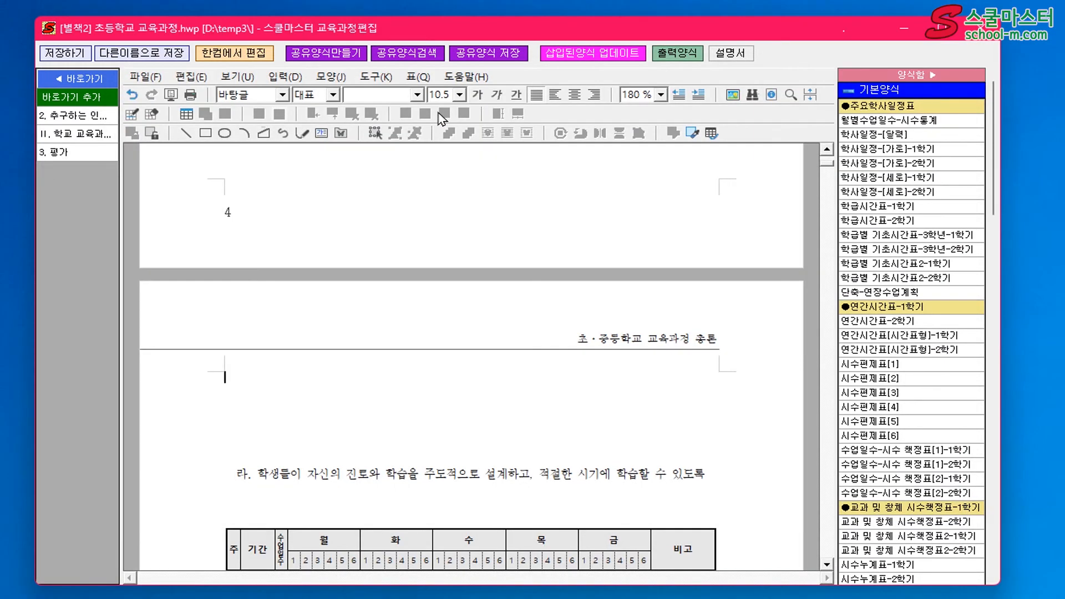
Insert the shared form 인간상과 핵심역량 into the curriculum document at the cursor
{"action": "left_click", "coordinate": [390, 56]}
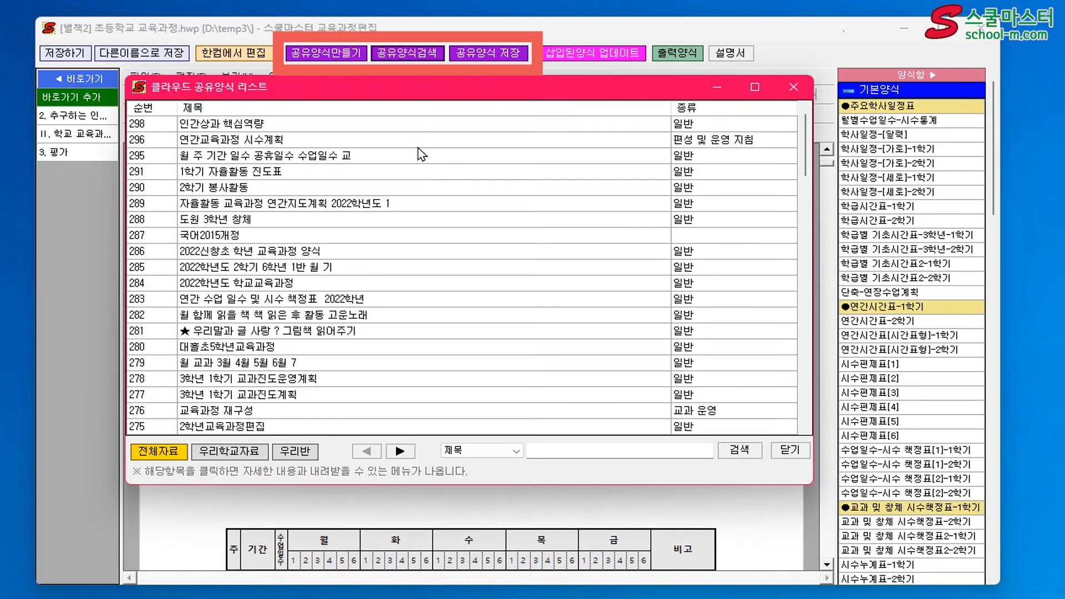
{"action": "left_click", "coordinate": [360, 127]}
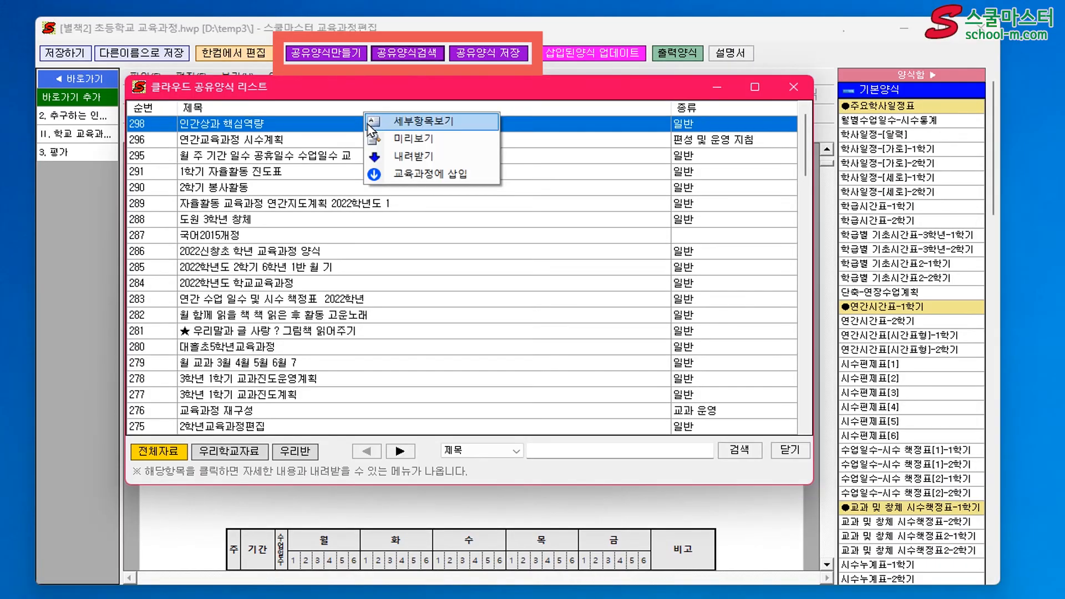
{"action": "left_click", "coordinate": [428, 174]}
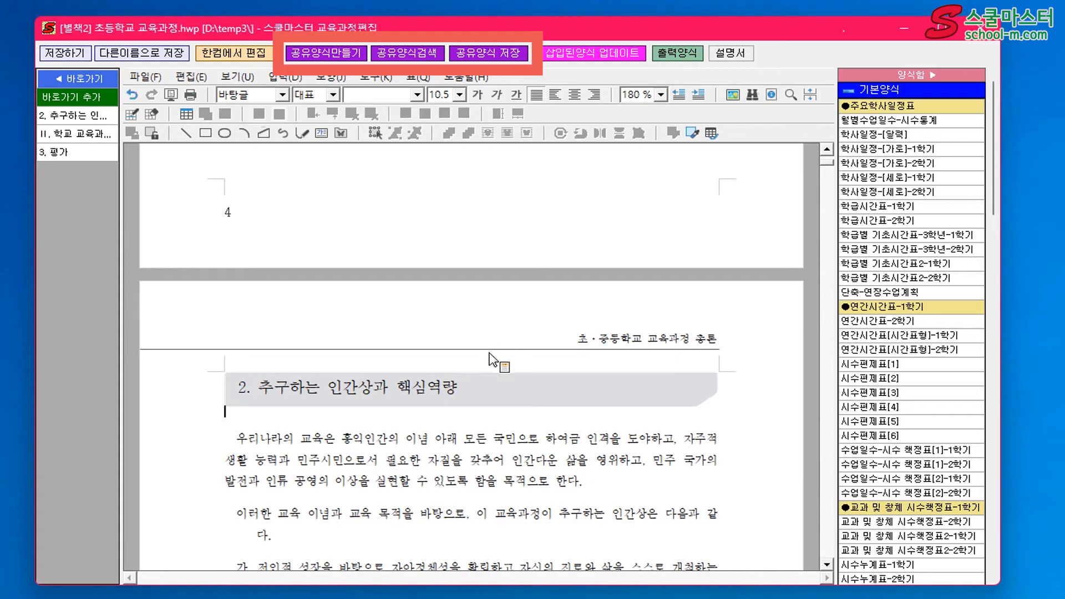
Select section 3. 학교급별 교육 목표 from its heading through item 4) of 가. 초등학교 교육 목표 and start saving it as a shared form
{"action": "scroll", "coordinate": [496, 367], "scroll_direction": "down", "scroll_amount": 3}
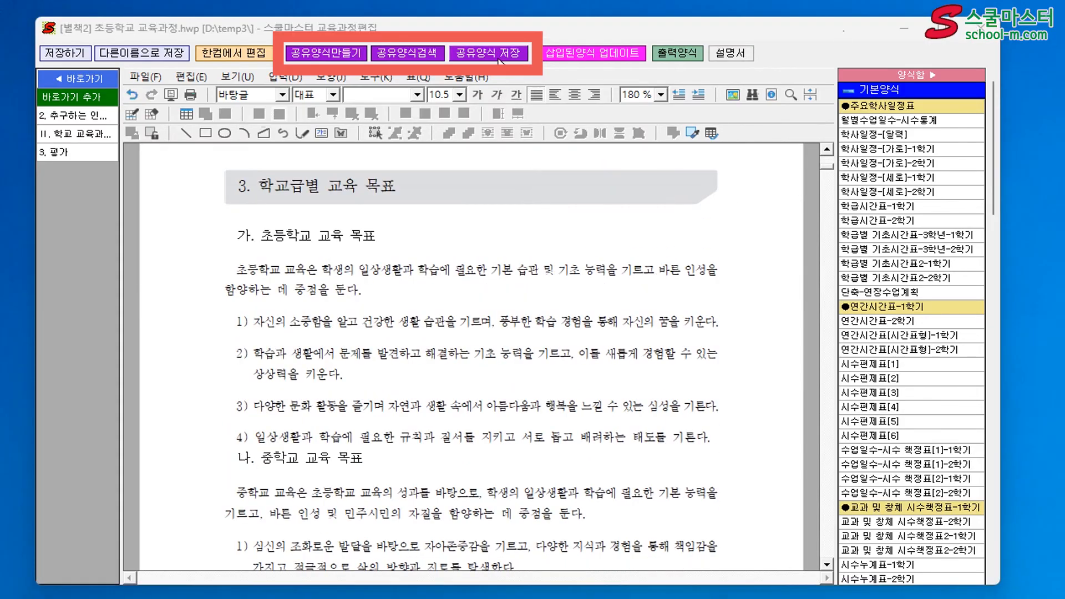
{"action": "left_click", "coordinate": [501, 56]}
{"action": "left_click_drag", "start_coordinate": [213, 183], "coordinate": [461, 452]}
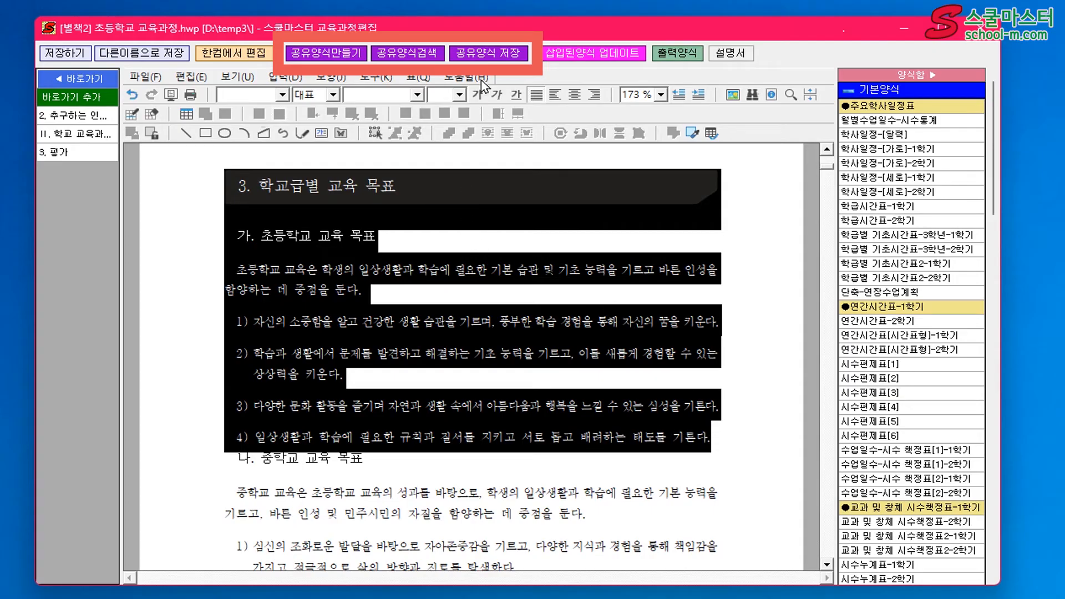
{"action": "left_click", "coordinate": [488, 52]}
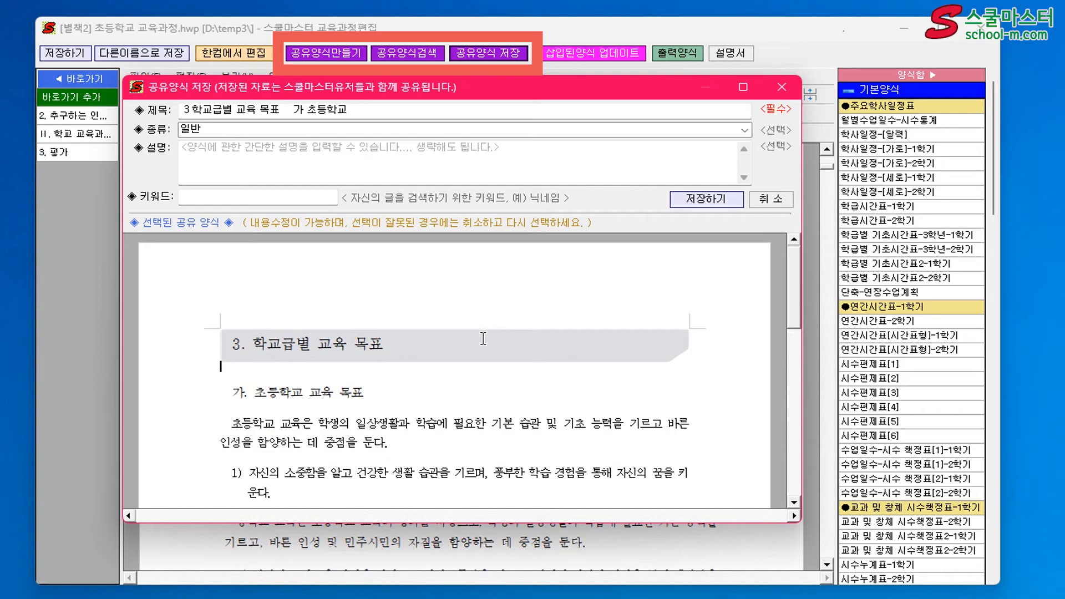
Shorten the shared form's title to 학교급별 교육 목표 and save the form
{"action": "left_click_drag", "start_coordinate": [365, 111], "coordinate": [278, 109]}
{"action": "key", "text": "Delete"}
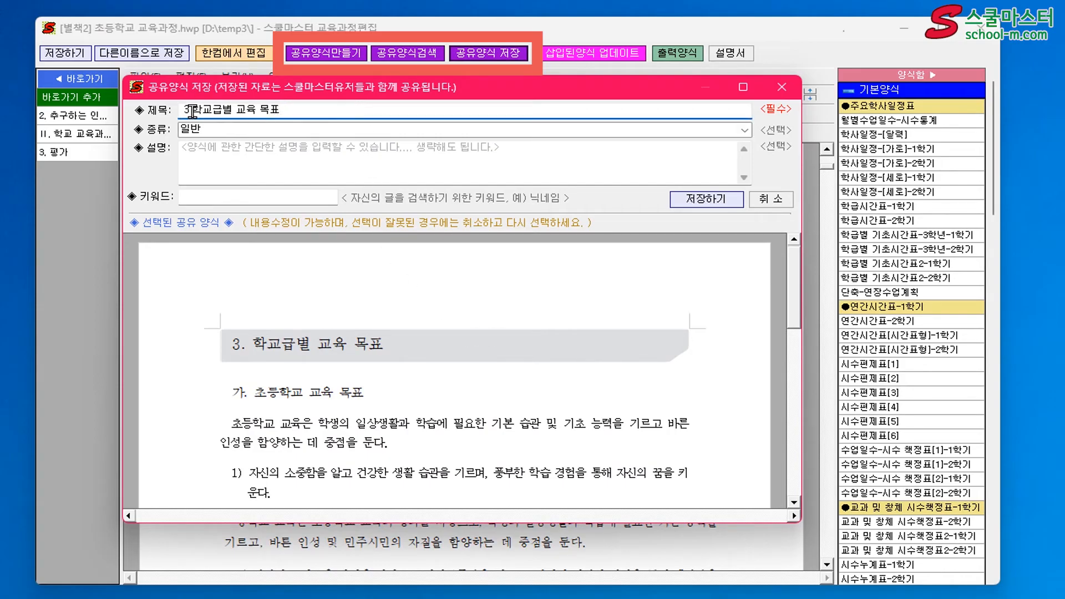
{"action": "left_click", "coordinate": [192, 112]}
{"action": "key", "text": "BackSpace"}
{"action": "key", "text": "BackSpace"}
{"action": "key", "text": "BackSpace"}
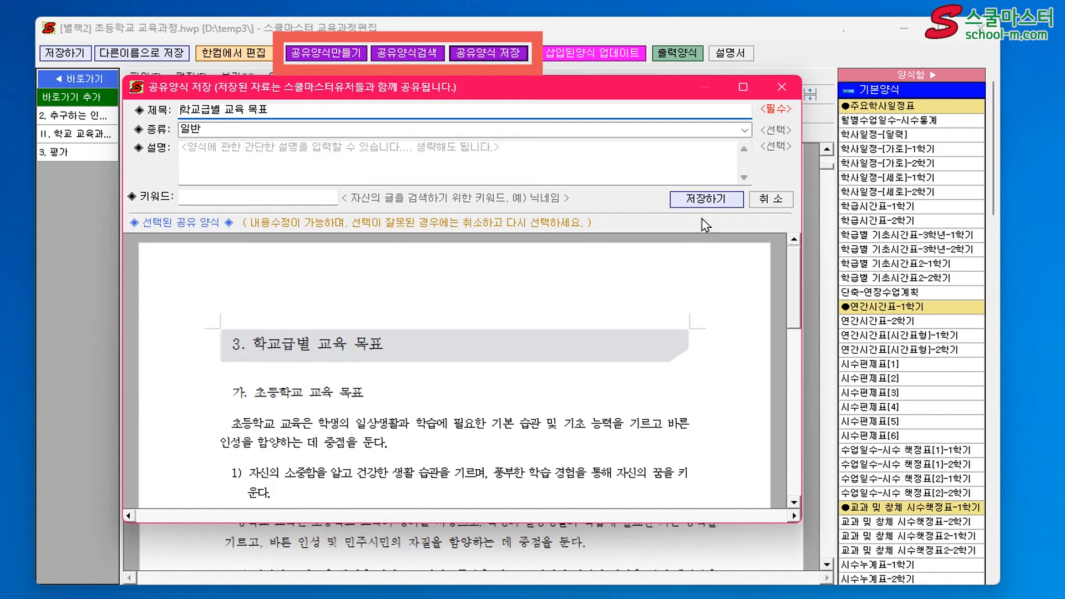
{"action": "left_click", "coordinate": [705, 199]}
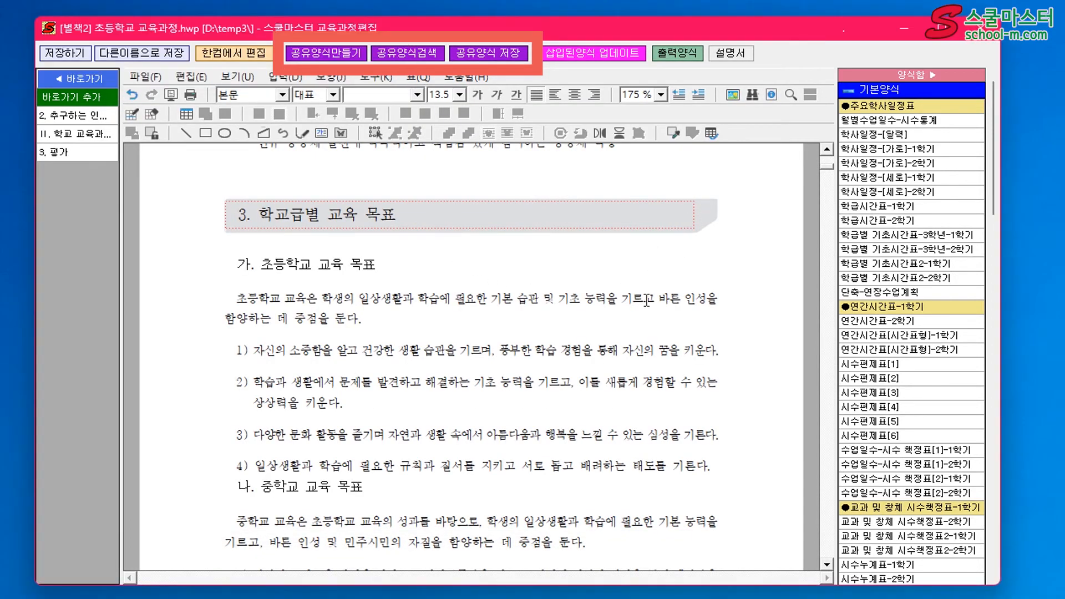
Preview the 학교급별 교육 목표 form in the shared form list, and close the preview and the list
{"action": "left_click", "coordinate": [423, 52]}
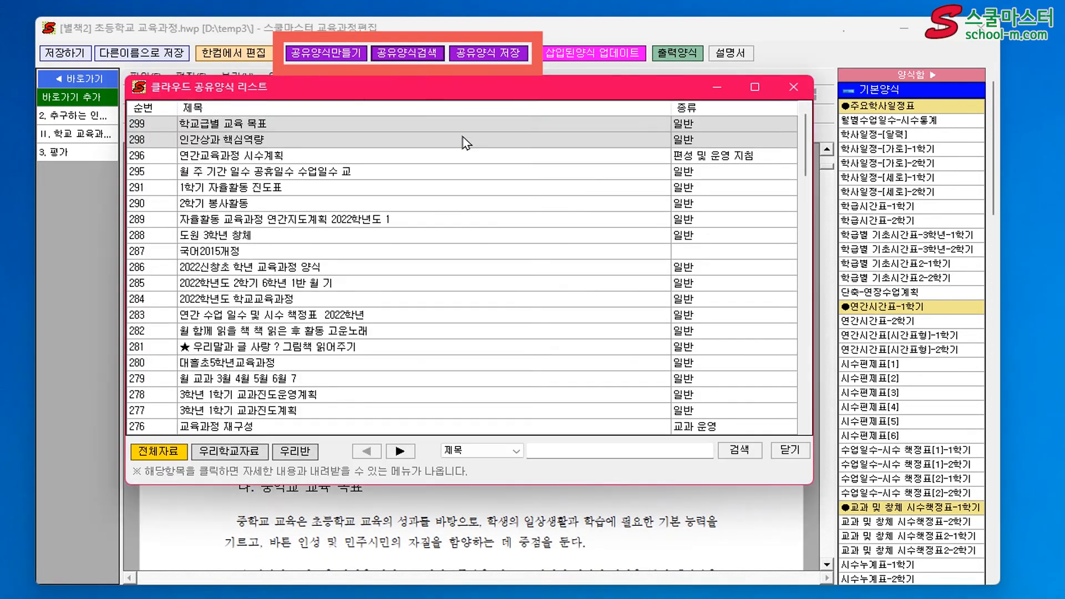
{"action": "left_click", "coordinate": [316, 123]}
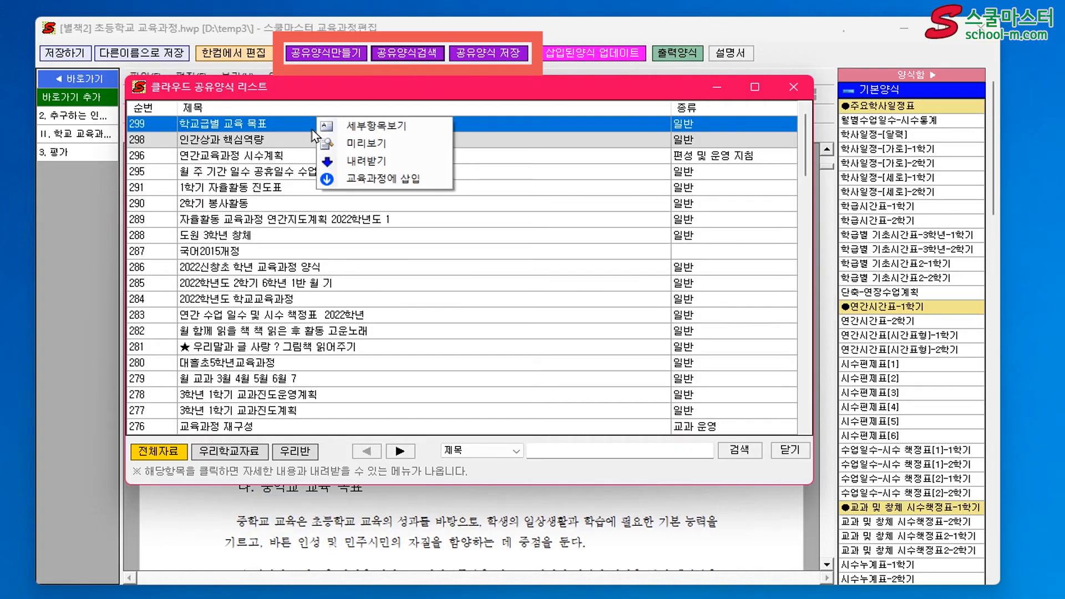
{"action": "left_click", "coordinate": [363, 144]}
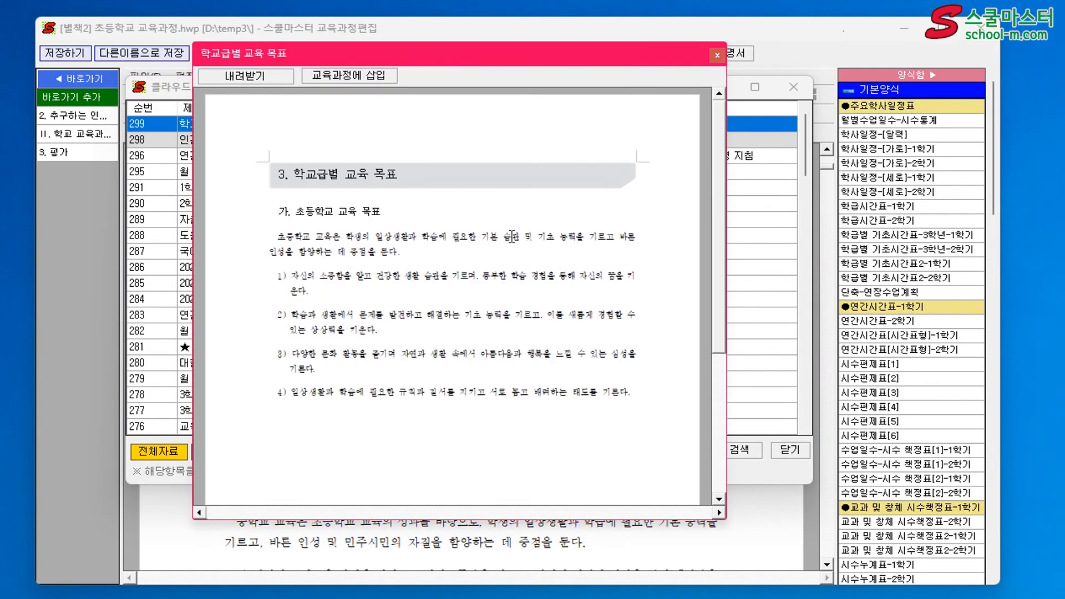
{"action": "left_click", "coordinate": [715, 54]}
{"action": "left_click", "coordinate": [784, 452]}
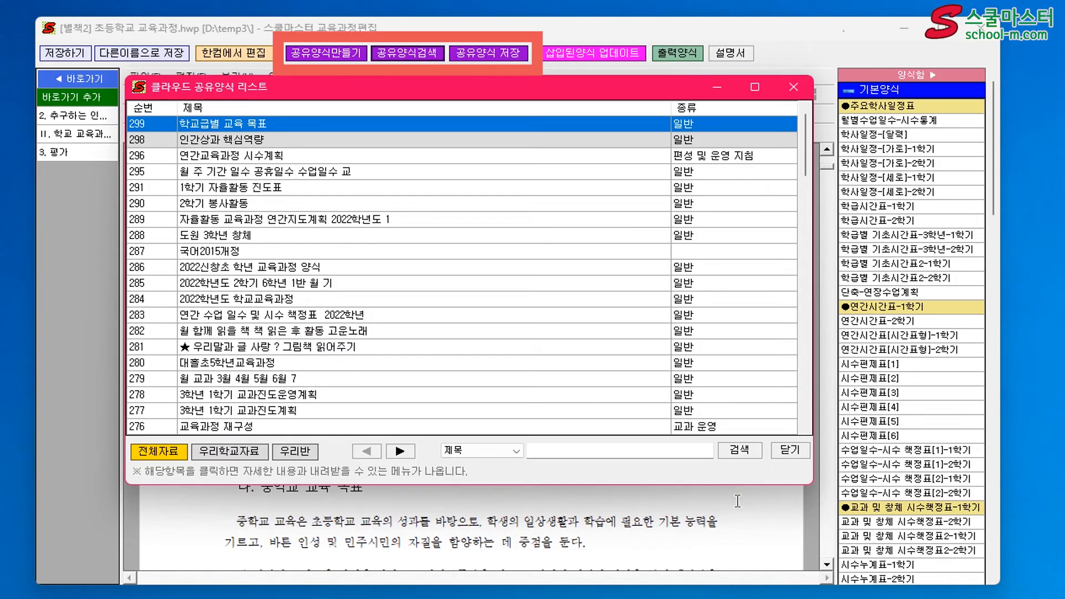
Open the details of the shared form 학교급별 교육 목표 and delete it from the shared list
{"action": "left_click", "coordinate": [391, 59]}
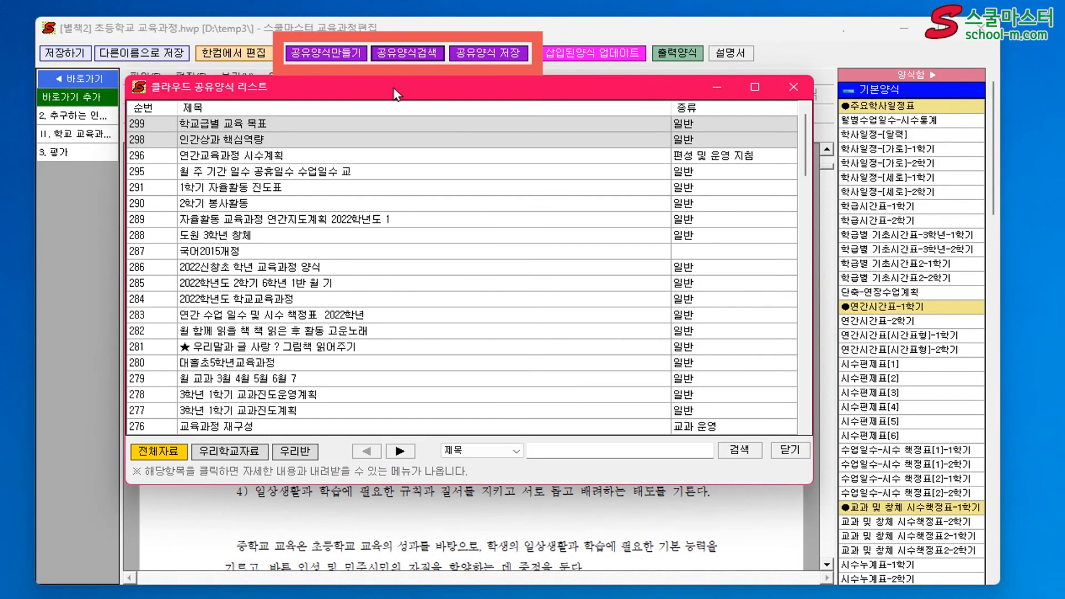
{"action": "left_click", "coordinate": [350, 130]}
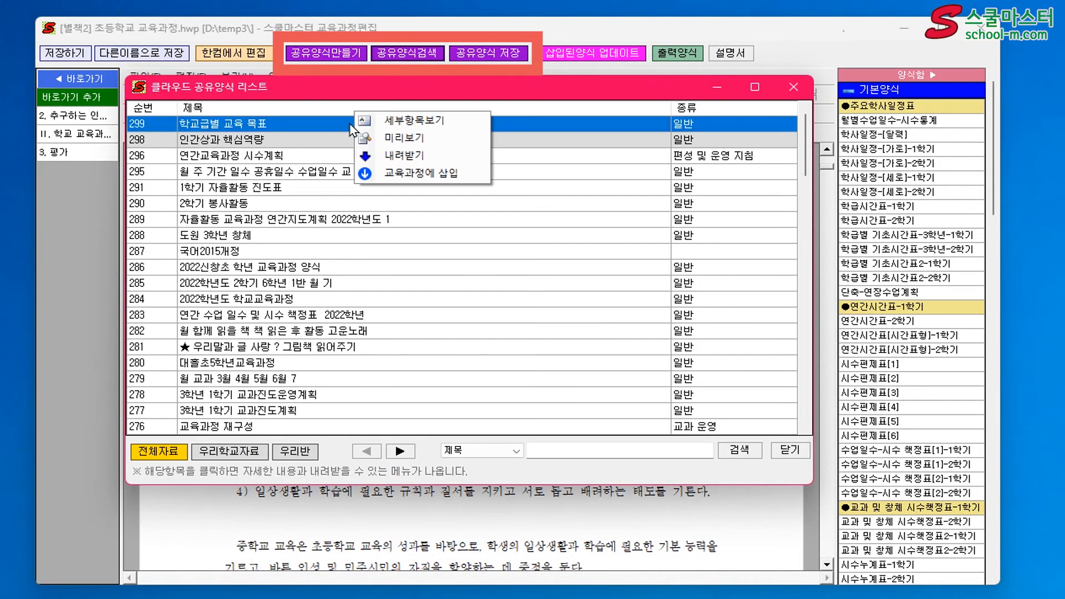
{"action": "left_click", "coordinate": [410, 128]}
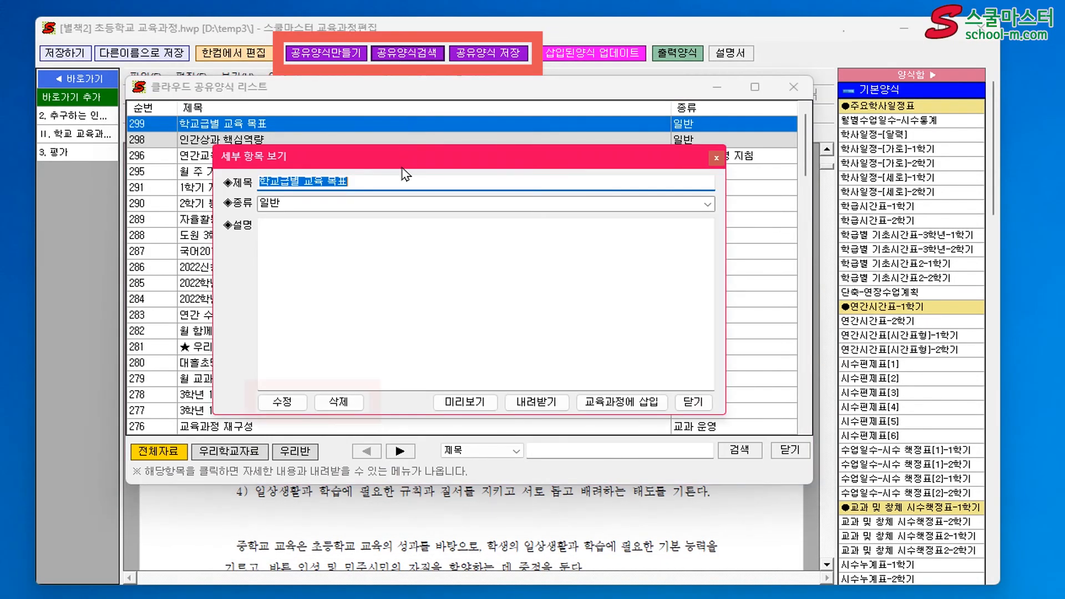
{"action": "left_click", "coordinate": [348, 408]}
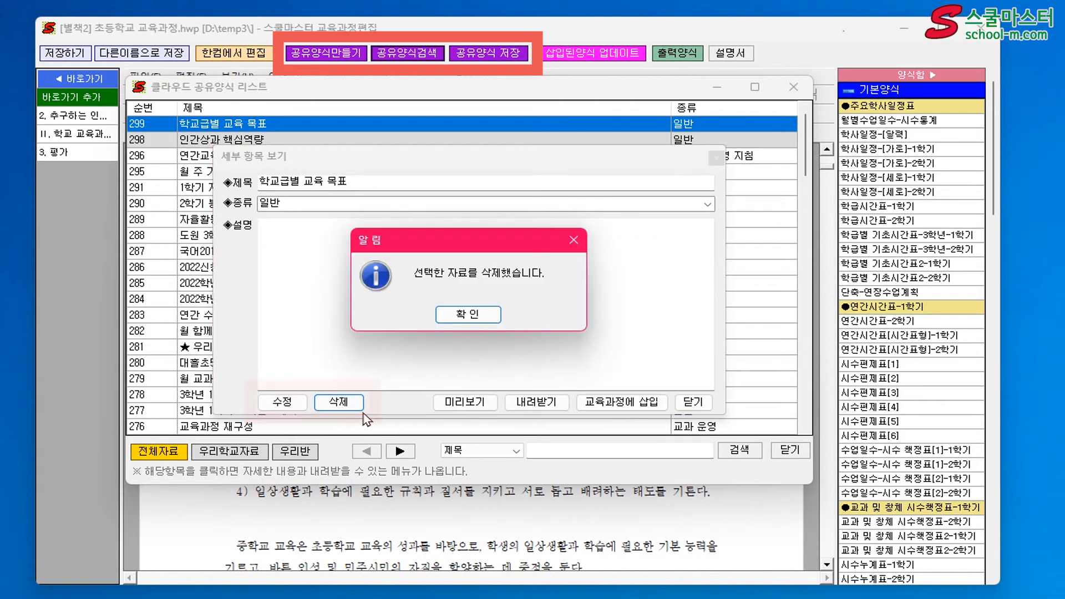
{"action": "left_click", "coordinate": [464, 320]}
Delete the shared form 인간상과 핵심역량 from its detail view and close the shared form list
{"action": "left_click", "coordinate": [361, 128]}
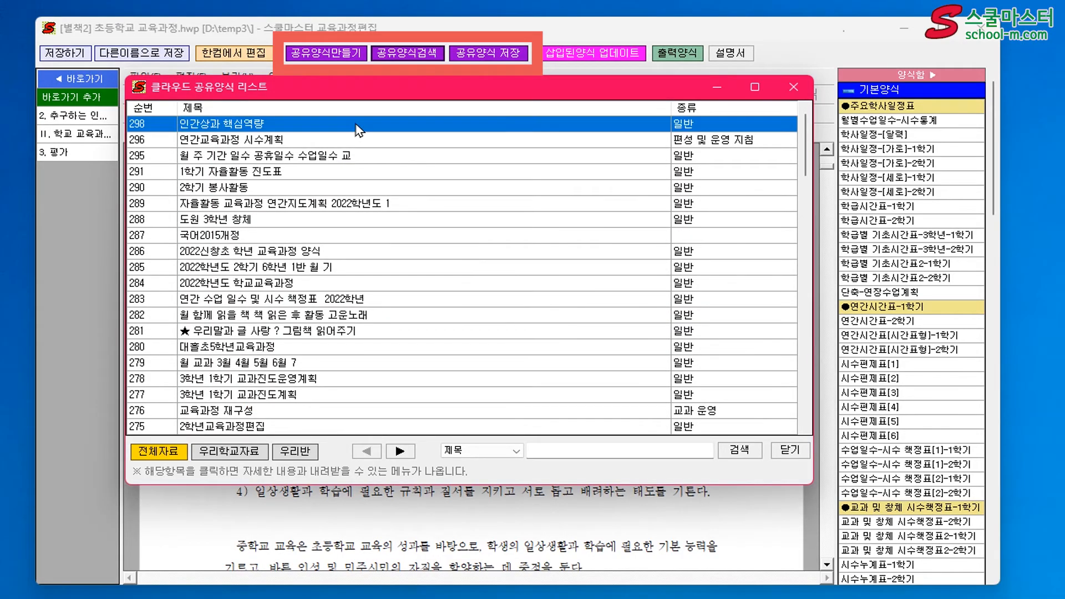
{"action": "left_click", "coordinate": [400, 119]}
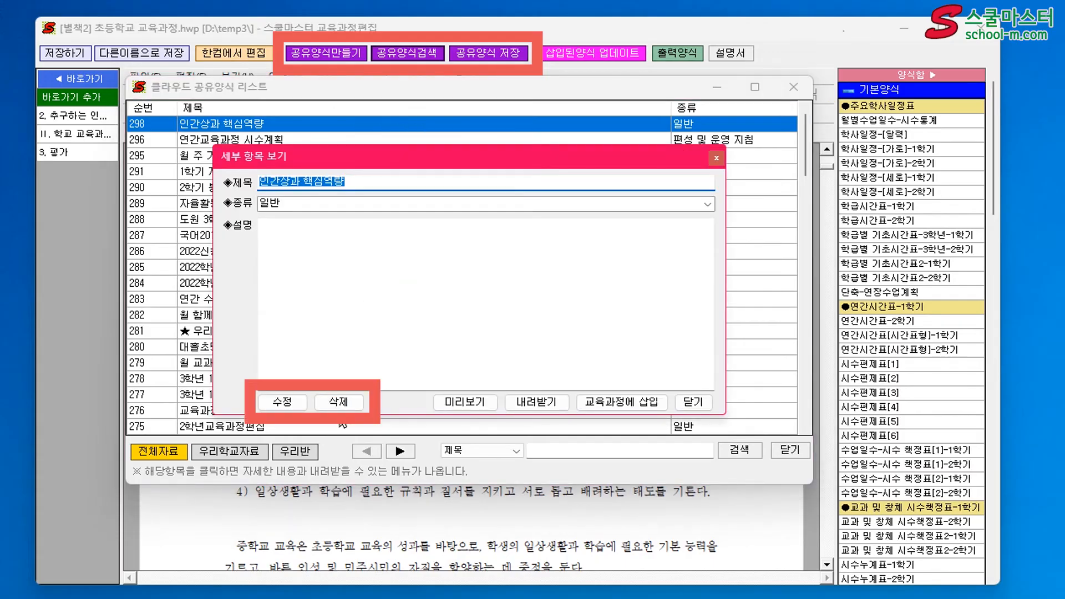
{"action": "left_click", "coordinate": [338, 402]}
{"action": "left_click", "coordinate": [452, 320]}
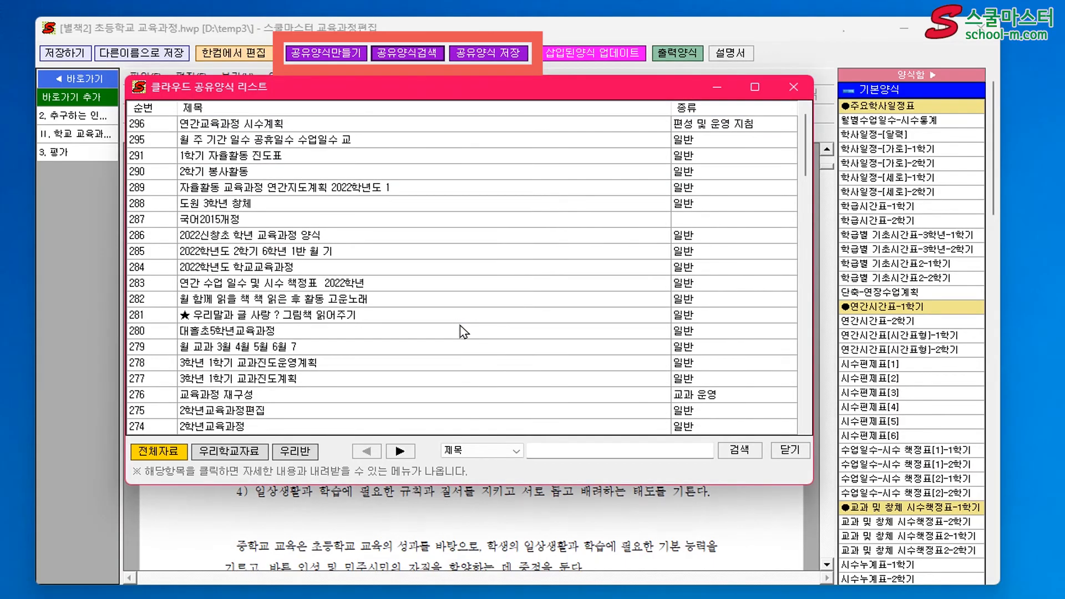
{"action": "left_click", "coordinate": [790, 450]}
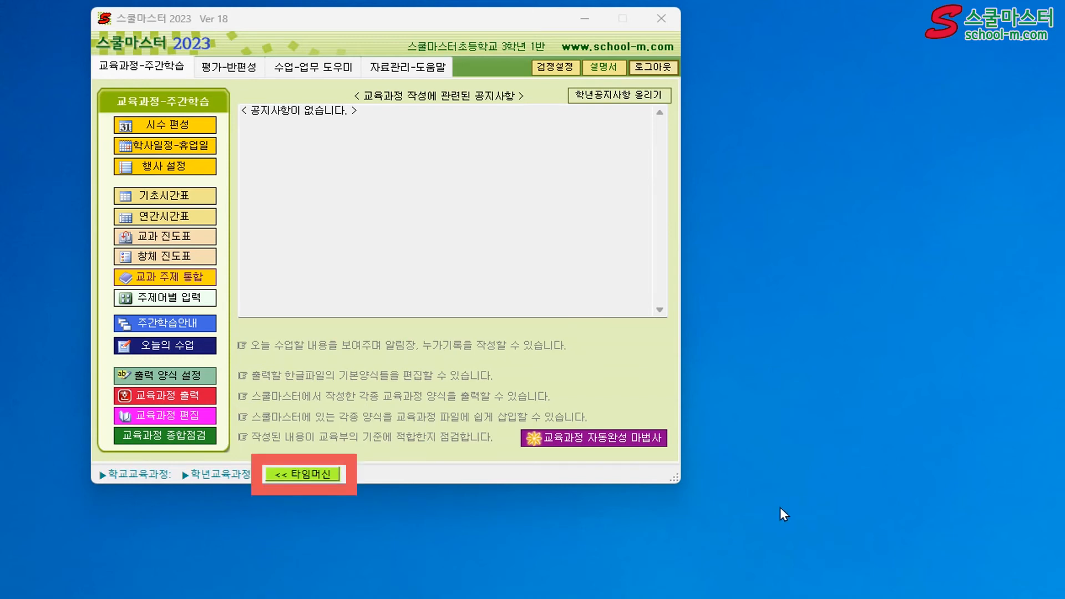
Delete the 현장체험학습 event on May 10 in the event settings and save the change when closing
{"action": "left_click", "coordinate": [301, 475]}
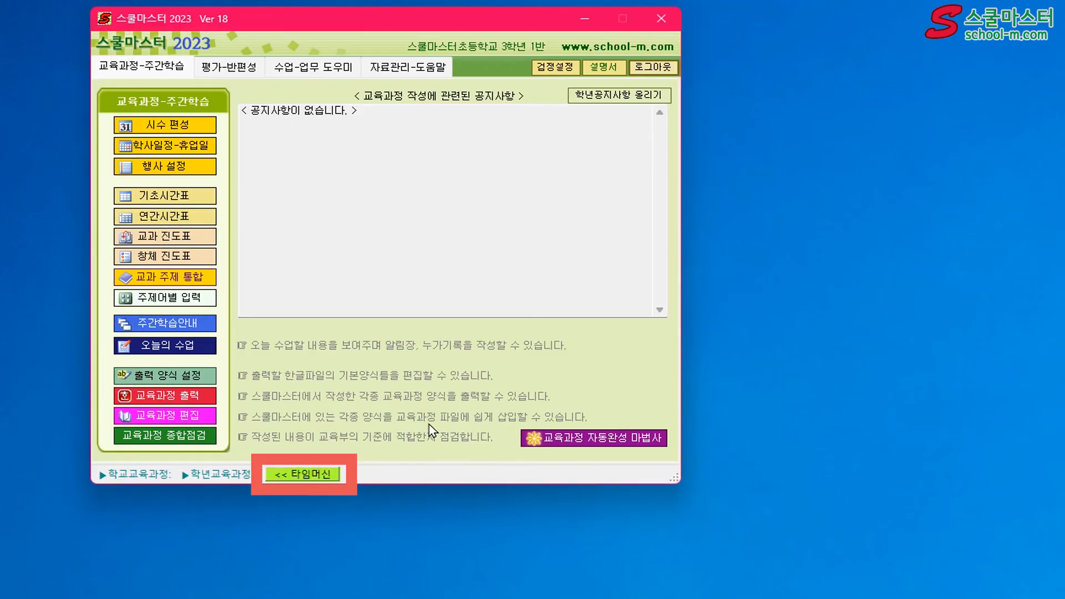
{"action": "left_click", "coordinate": [189, 168]}
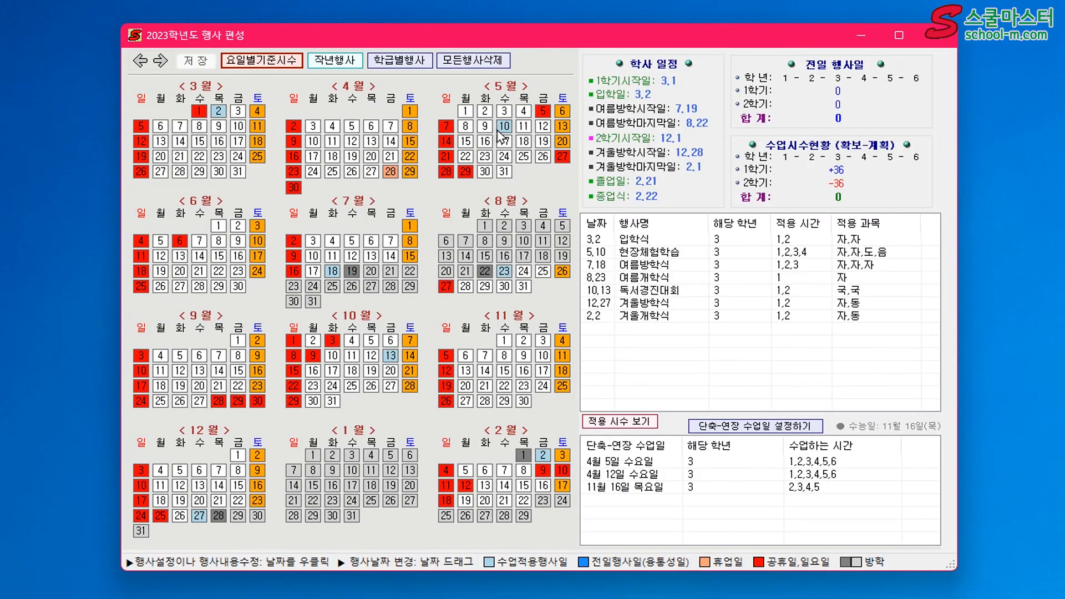
{"action": "right_click", "coordinate": [504, 126]}
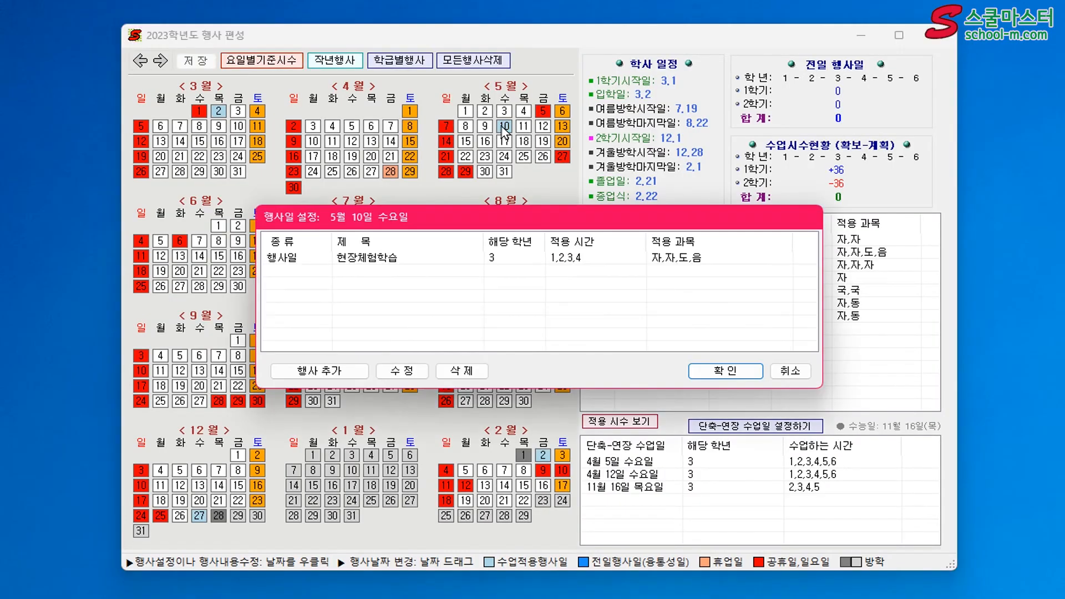
{"action": "right_click", "coordinate": [563, 264]}
{"action": "left_click", "coordinate": [602, 284]}
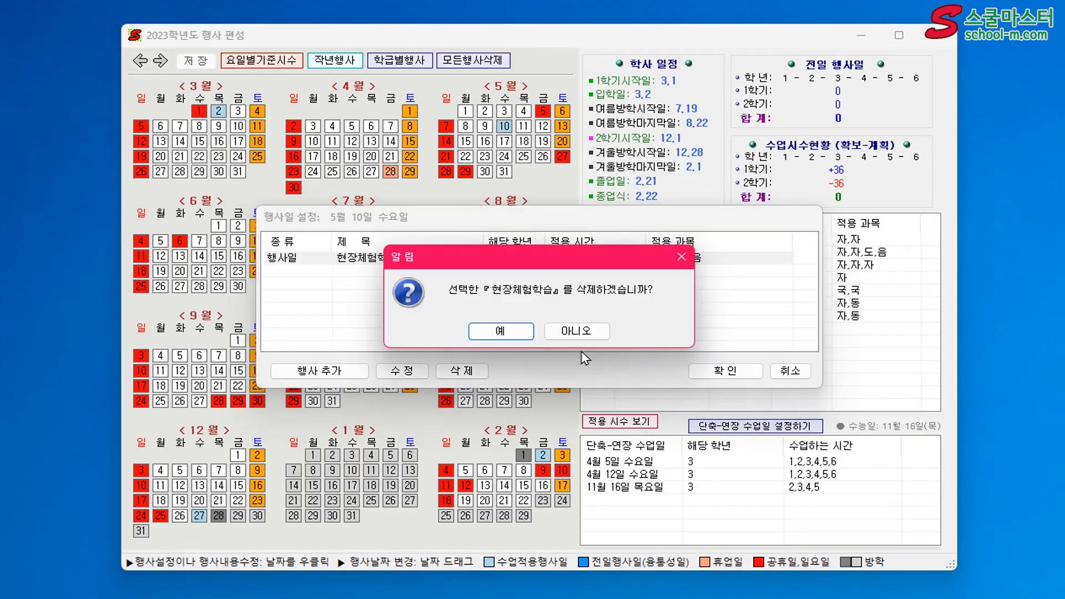
{"action": "left_click", "coordinate": [500, 331]}
{"action": "left_click", "coordinate": [725, 371]}
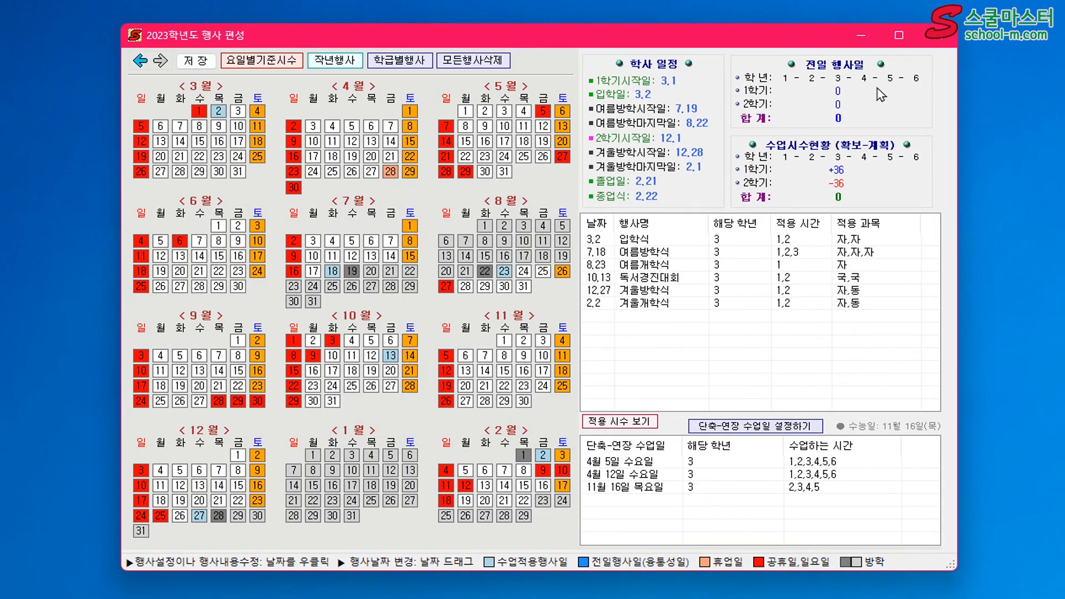
{"action": "left_click", "coordinate": [943, 38]}
{"action": "left_click", "coordinate": [480, 334]}
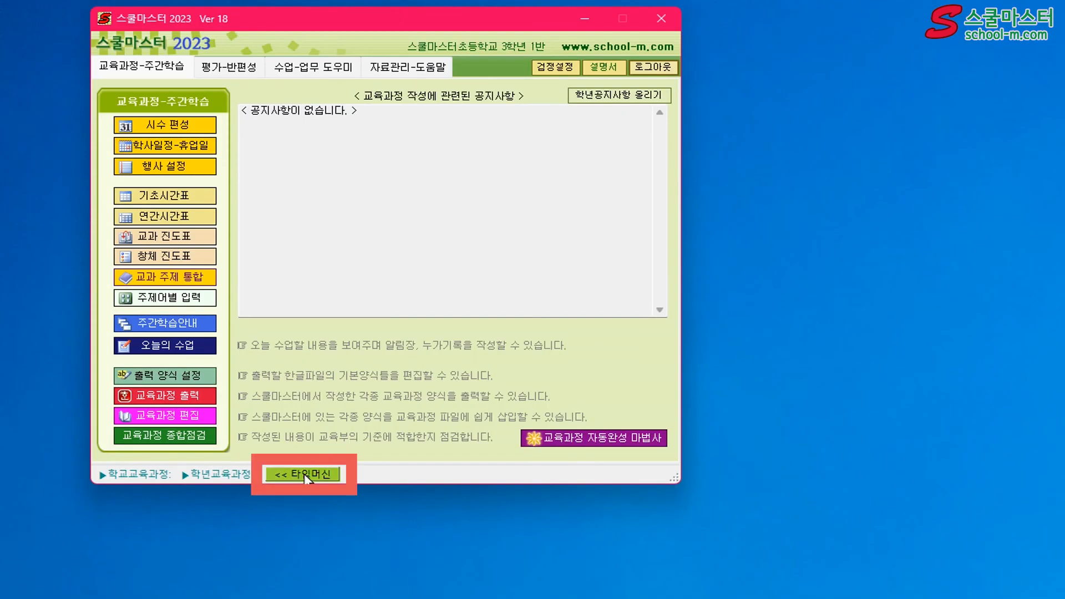
Restore the curriculum and evaluation data to the 16시 36분 08초 학사일정-휴업일 작업 후 point with 타임머신, and check the event settings
{"action": "left_click", "coordinate": [304, 473]}
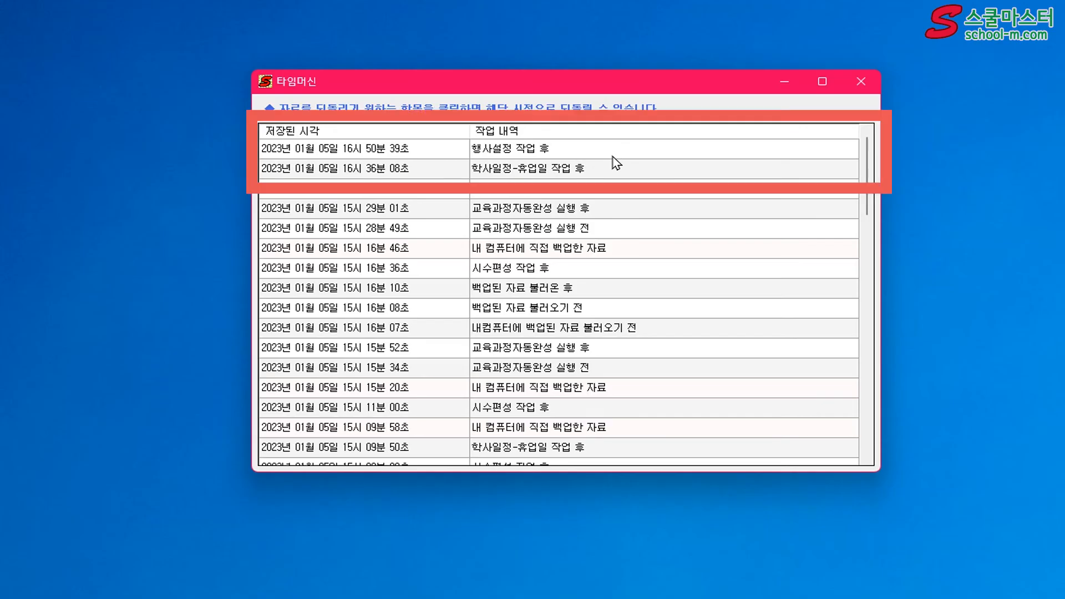
{"action": "right_click", "coordinate": [583, 166]}
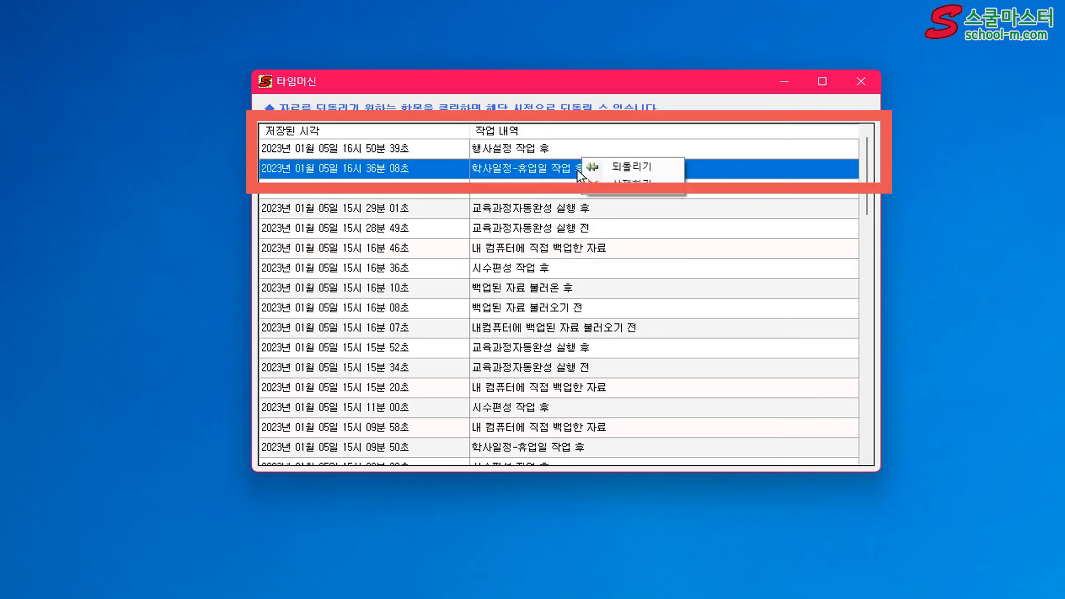
{"action": "left_click", "coordinate": [636, 172]}
{"action": "left_click", "coordinate": [535, 304]}
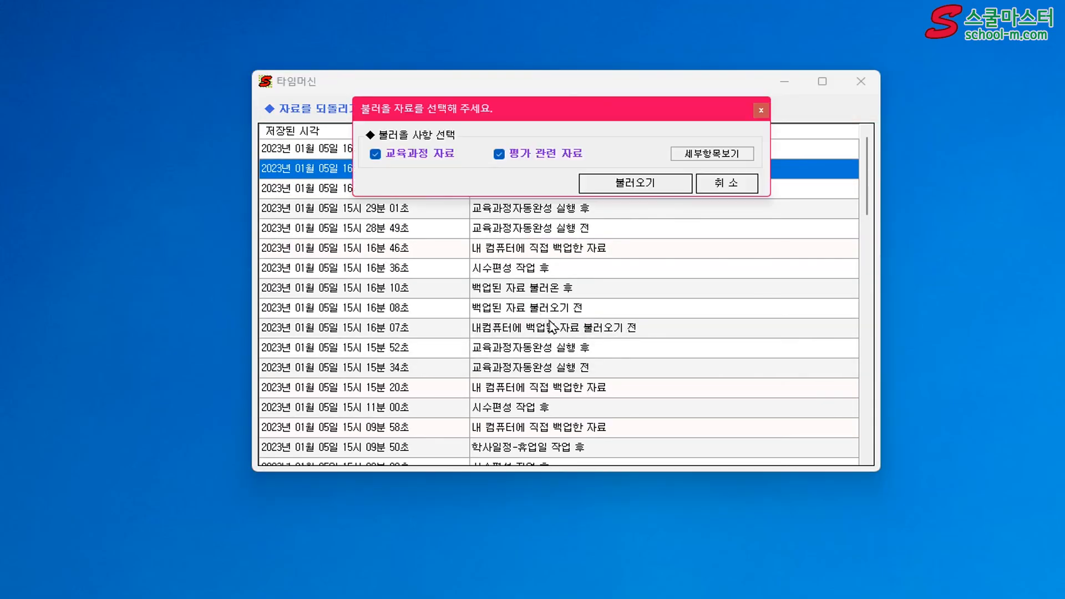
{"action": "left_click", "coordinate": [639, 190]}
{"action": "left_click", "coordinate": [571, 307]}
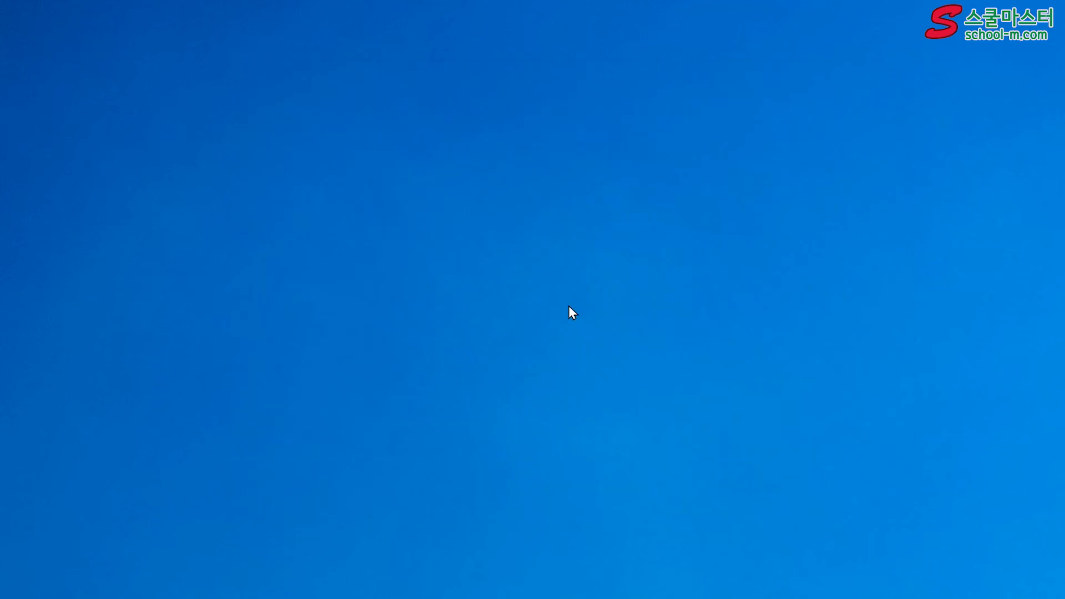
{"action": "left_click", "coordinate": [205, 174]}
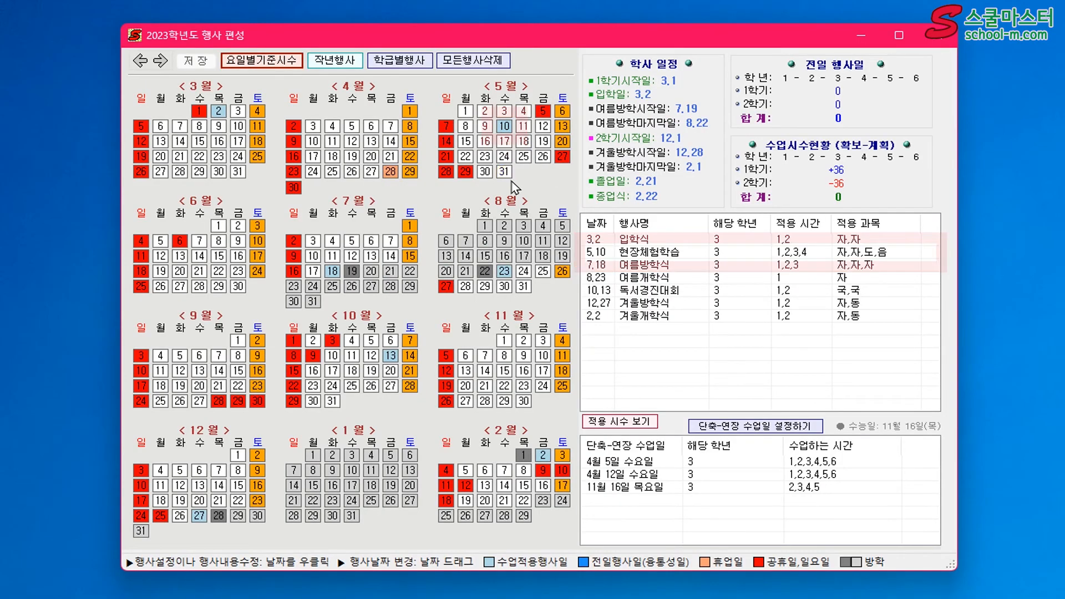
{"action": "left_click", "coordinate": [939, 35]}
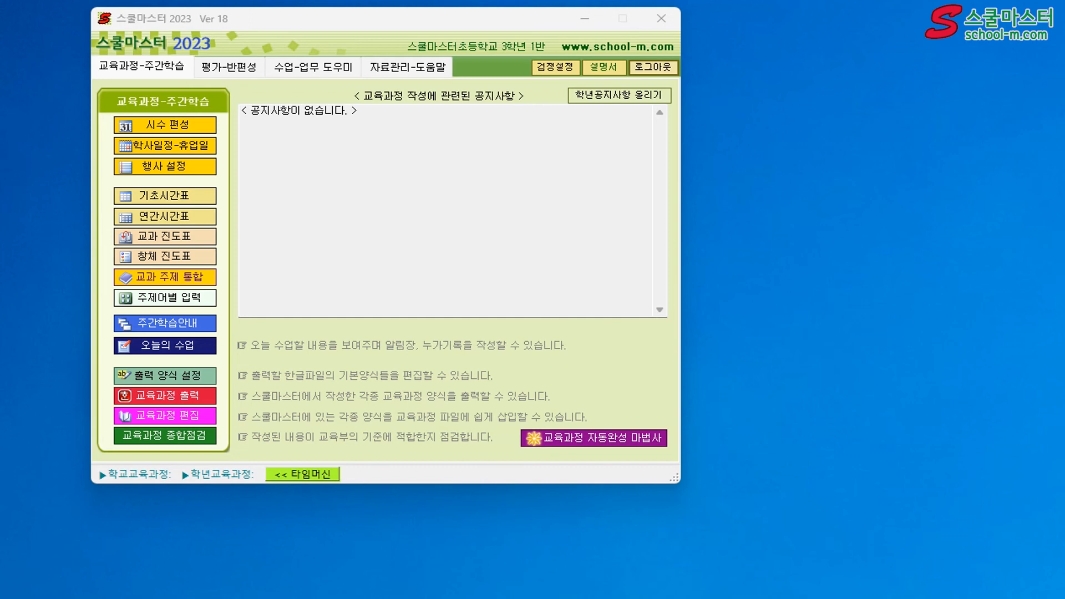
Save all class data to the ESD-USB (E:) drive as 3학년1반스쿨마스터초등학교_v2023_1월5일.smbd
{"action": "left_click", "coordinate": [240, 66]}
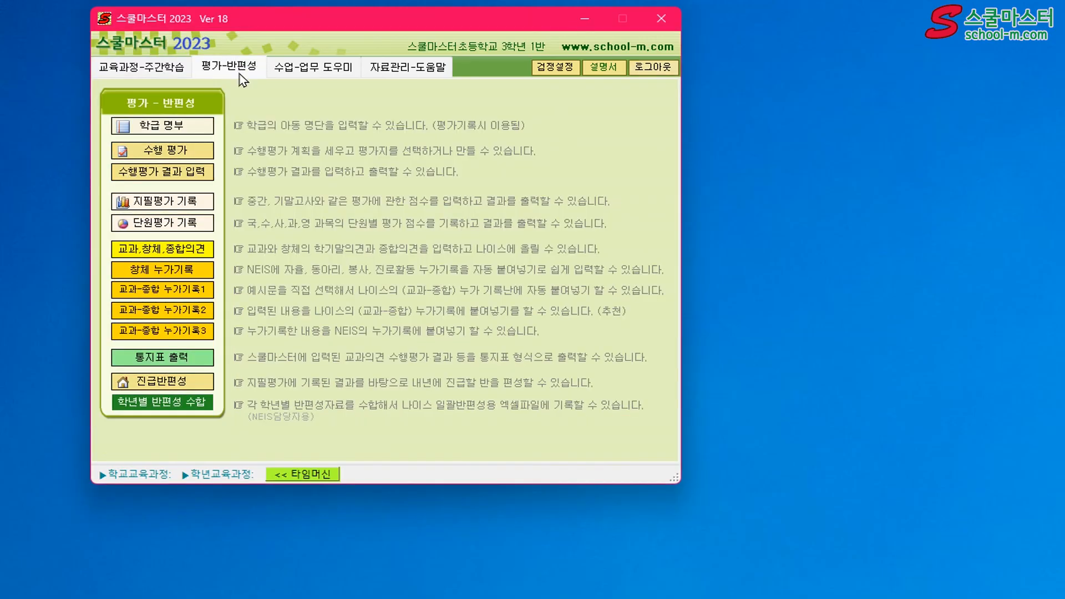
{"action": "left_click", "coordinate": [409, 71]}
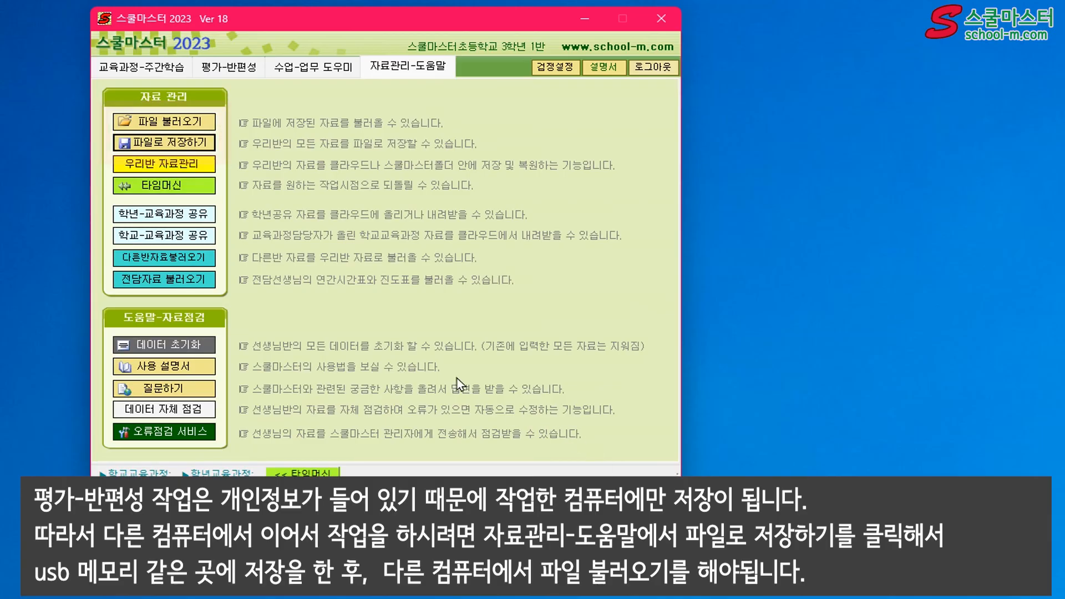
{"action": "left_click", "coordinate": [163, 142]}
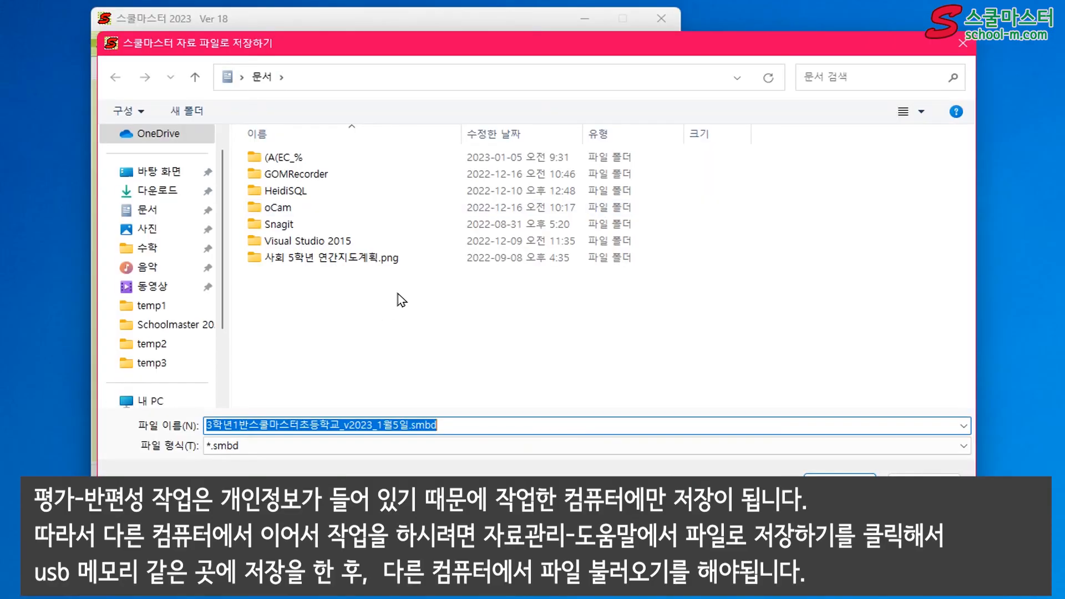
{"action": "scroll", "coordinate": [189, 355], "scroll_direction": "down", "scroll_amount": 4}
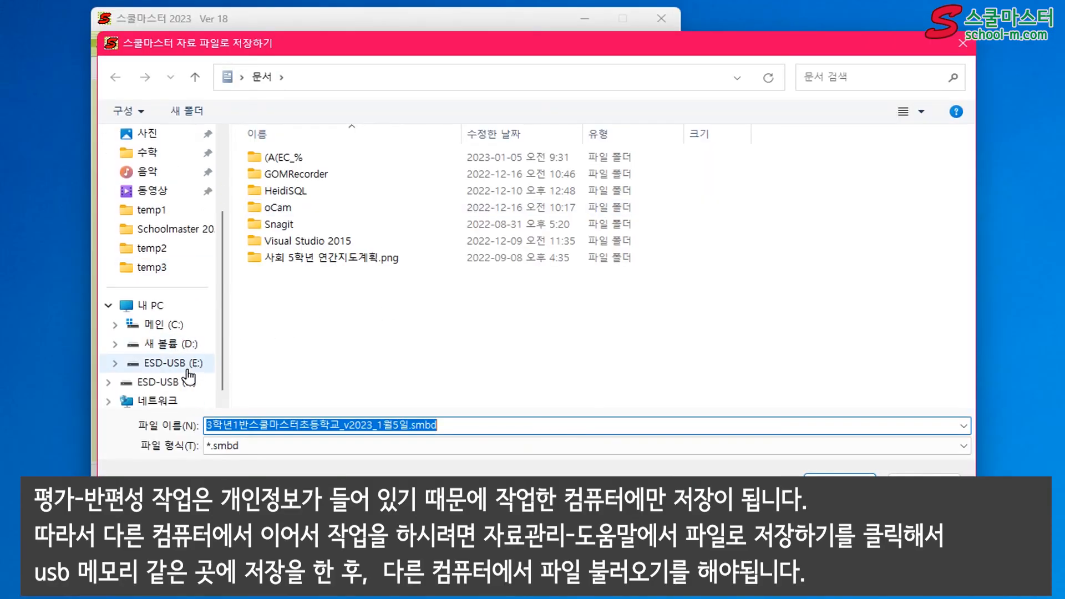
{"action": "left_click", "coordinate": [187, 369]}
{"action": "left_click", "coordinate": [840, 484]}
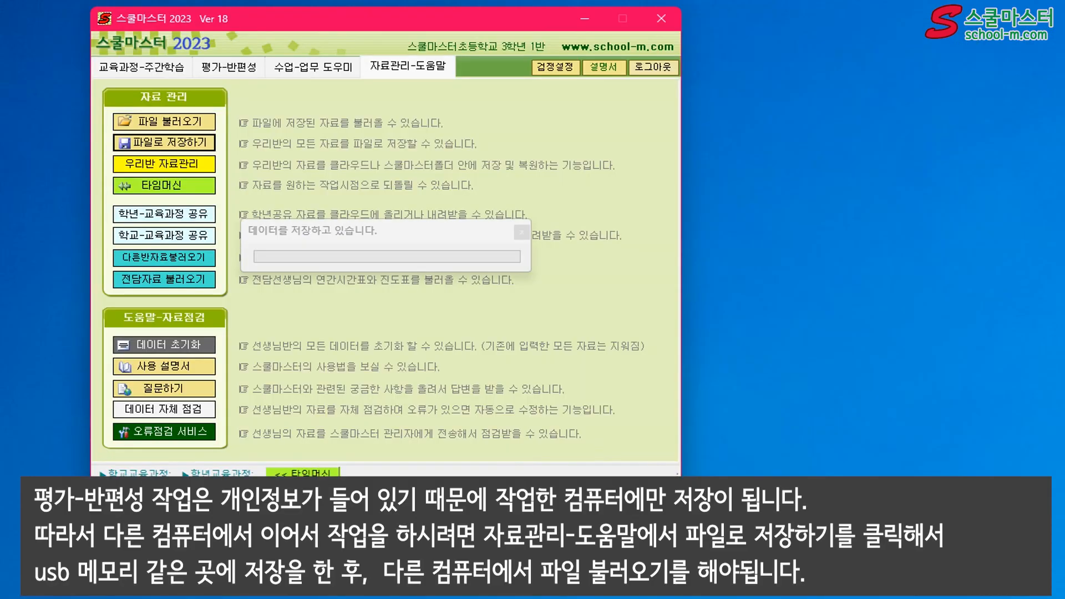
{"action": "left_click", "coordinate": [384, 281]}
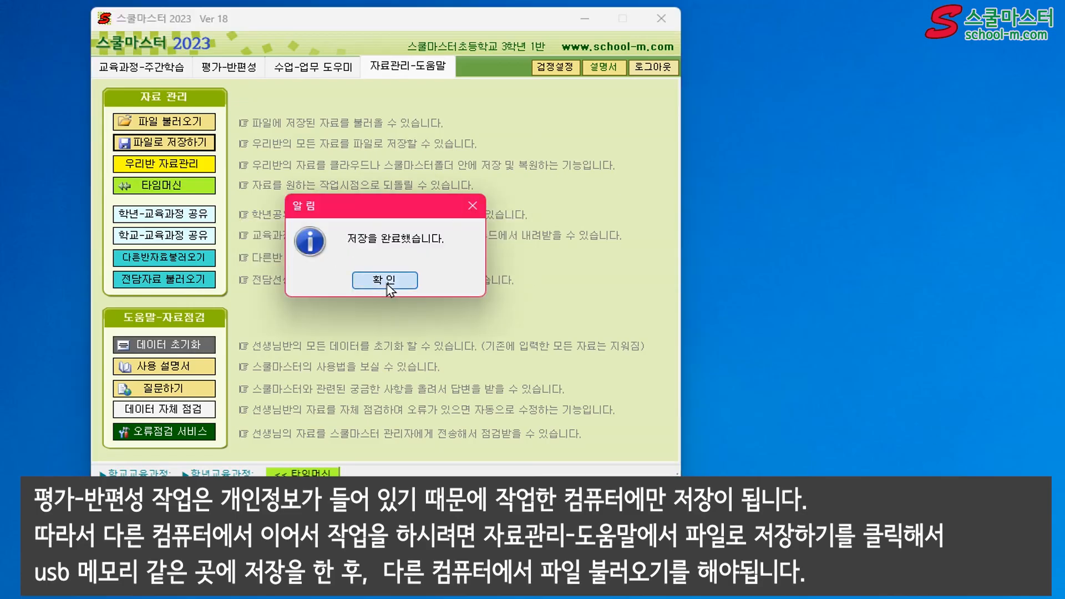
Load 3학년1반스쿨마스터초등학교_v2023_1월5일.smbd from the ESD-USB (E:) drive, including 교육과정 자료 and 평가 관련 자료
{"action": "left_click", "coordinate": [185, 126]}
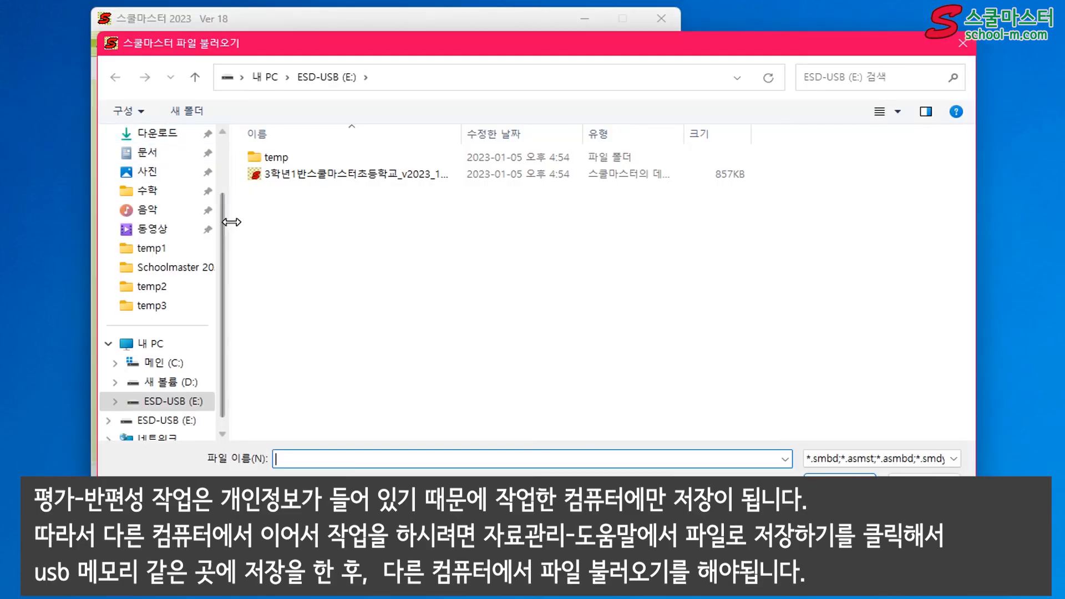
{"action": "left_click", "coordinate": [288, 179]}
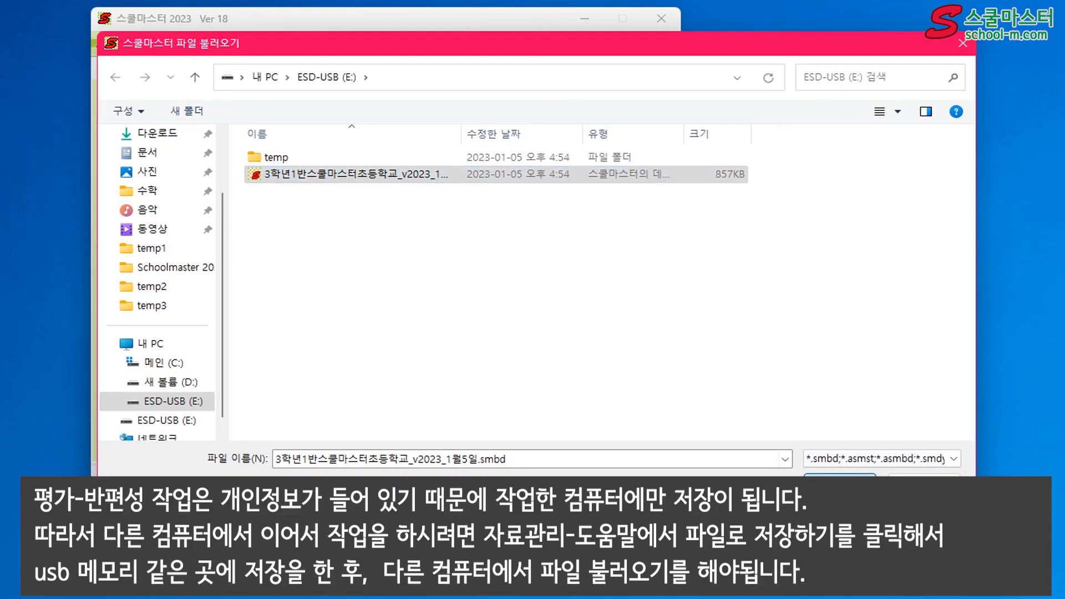
{"action": "double_click", "coordinate": [288, 177]}
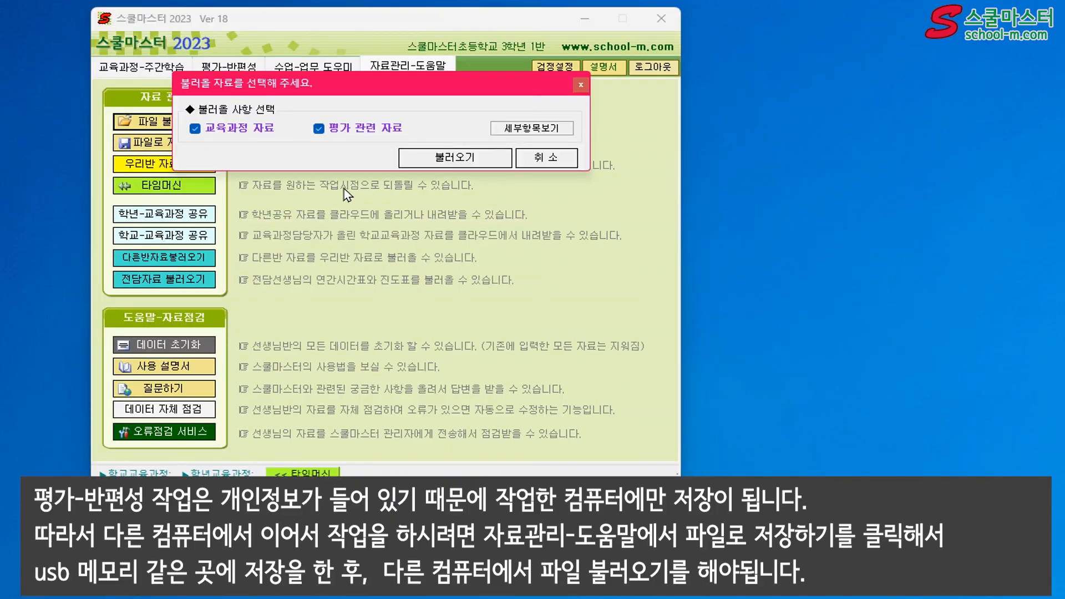
{"action": "left_click", "coordinate": [455, 157]}
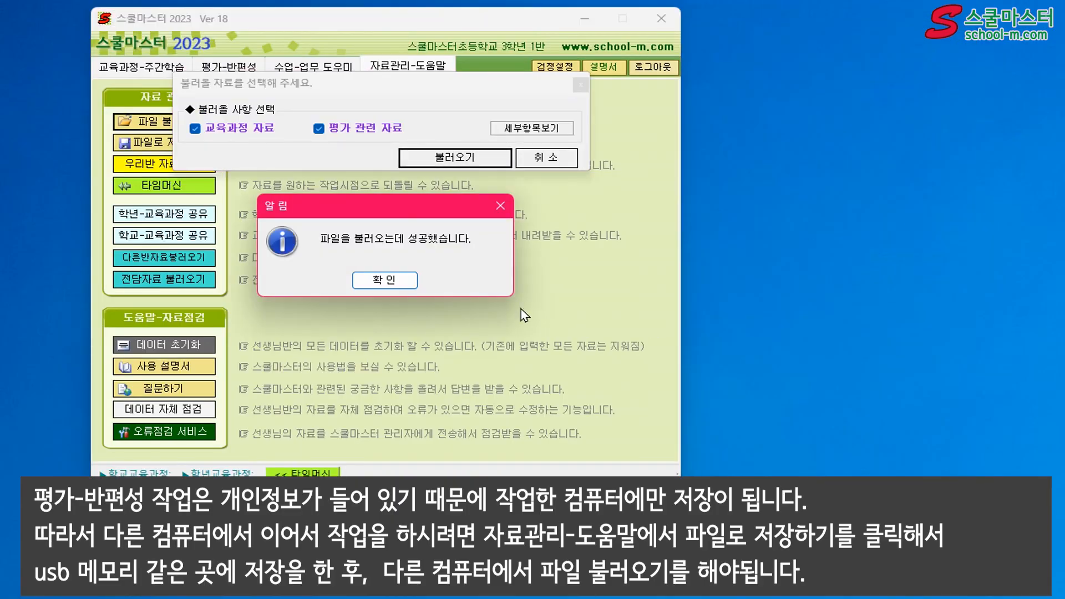
{"action": "left_click", "coordinate": [387, 284]}
{"action": "left_click", "coordinate": [834, 288]}
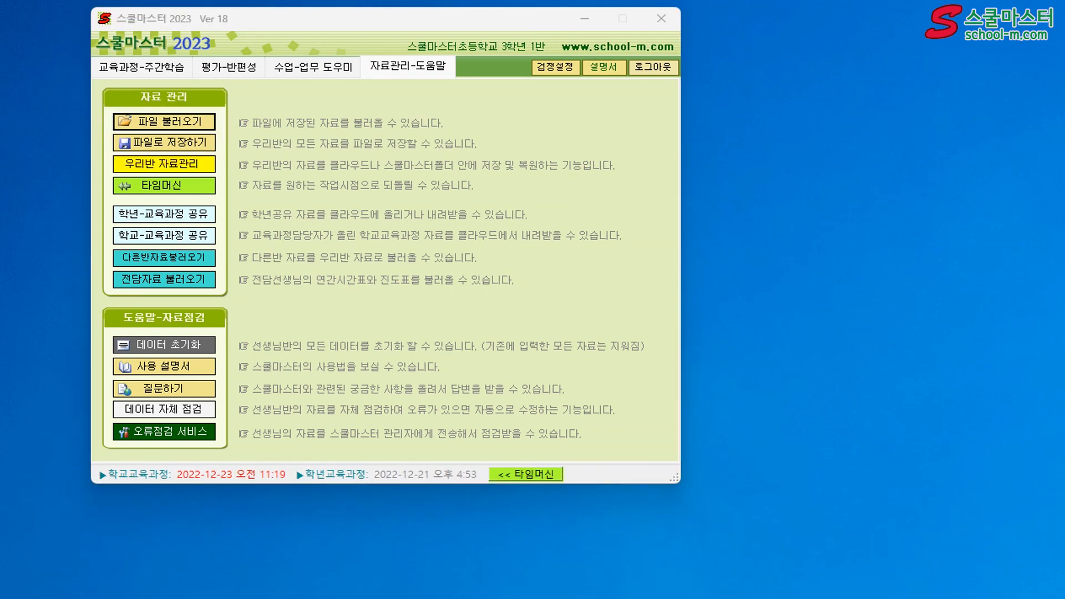
Upload the class data to the cloud through 우리반 자료관리
{"action": "left_click", "coordinate": [157, 70]}
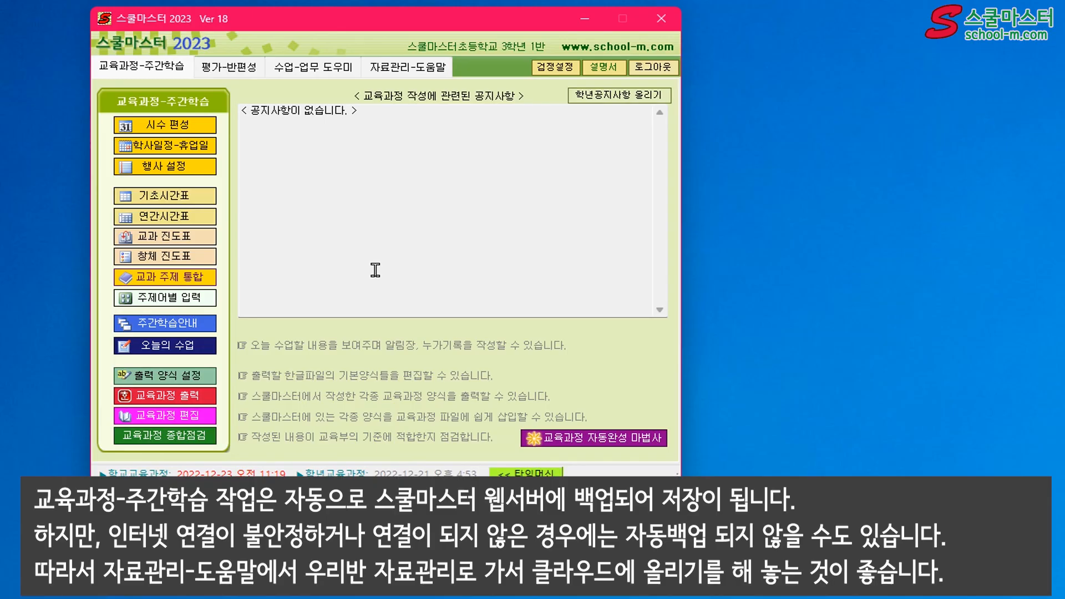
{"action": "left_click", "coordinate": [393, 72]}
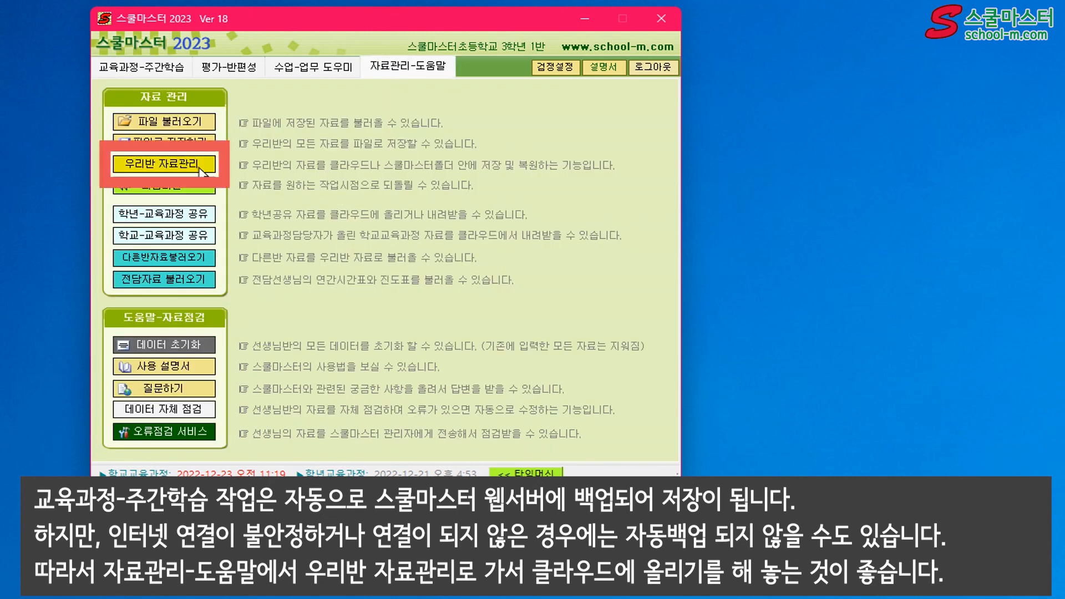
{"action": "left_click", "coordinate": [163, 164]}
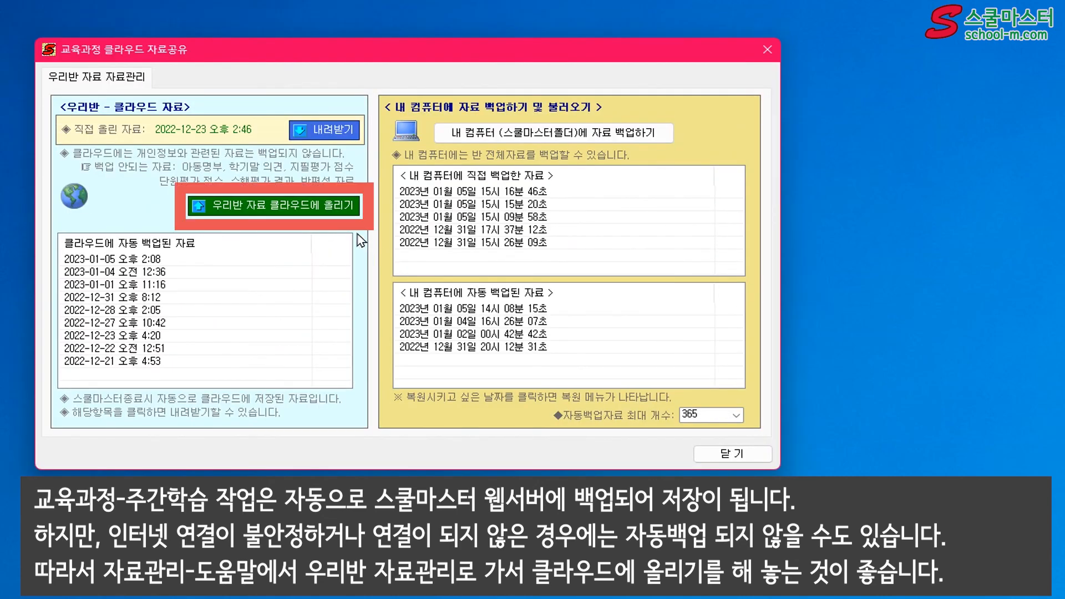
{"action": "left_click", "coordinate": [338, 206]}
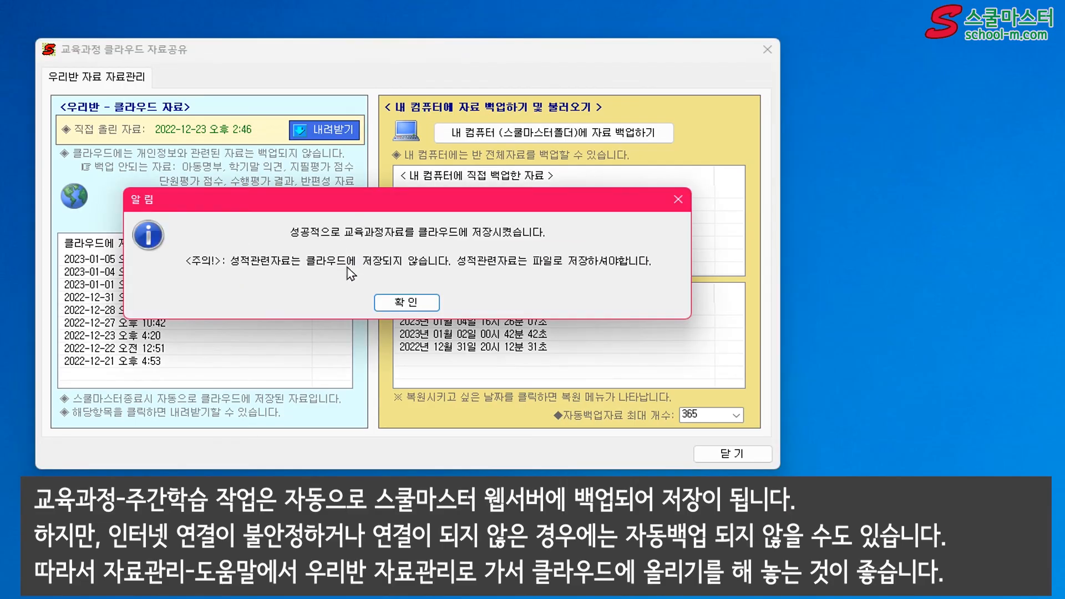
{"action": "left_click", "coordinate": [396, 302]}
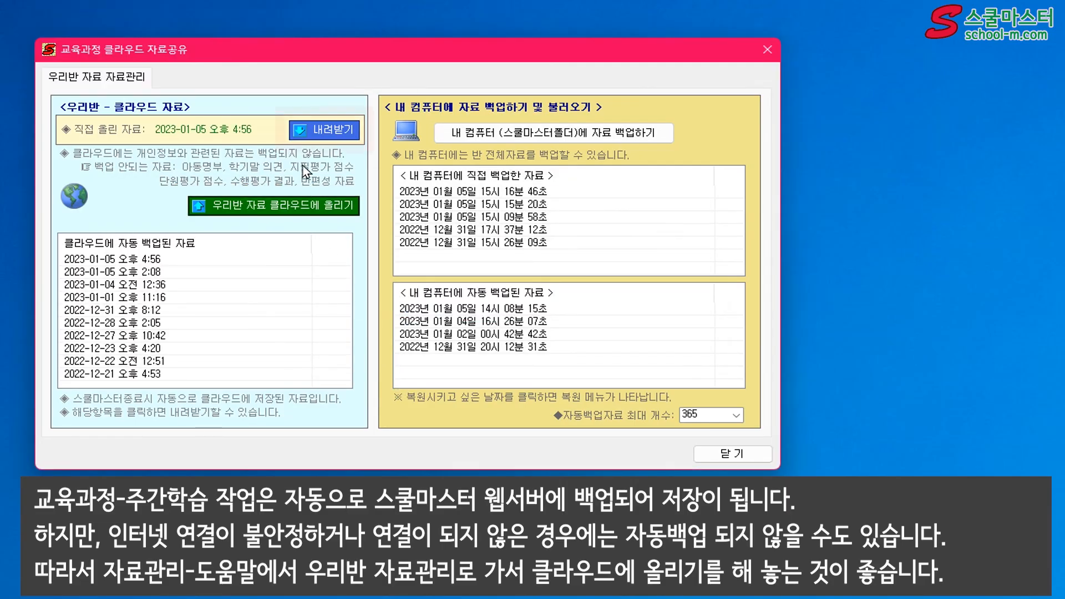
Download the directly uploaded class data from the cloud and load it into the program
{"action": "left_click", "coordinate": [325, 129]}
{"action": "left_click", "coordinate": [350, 286]}
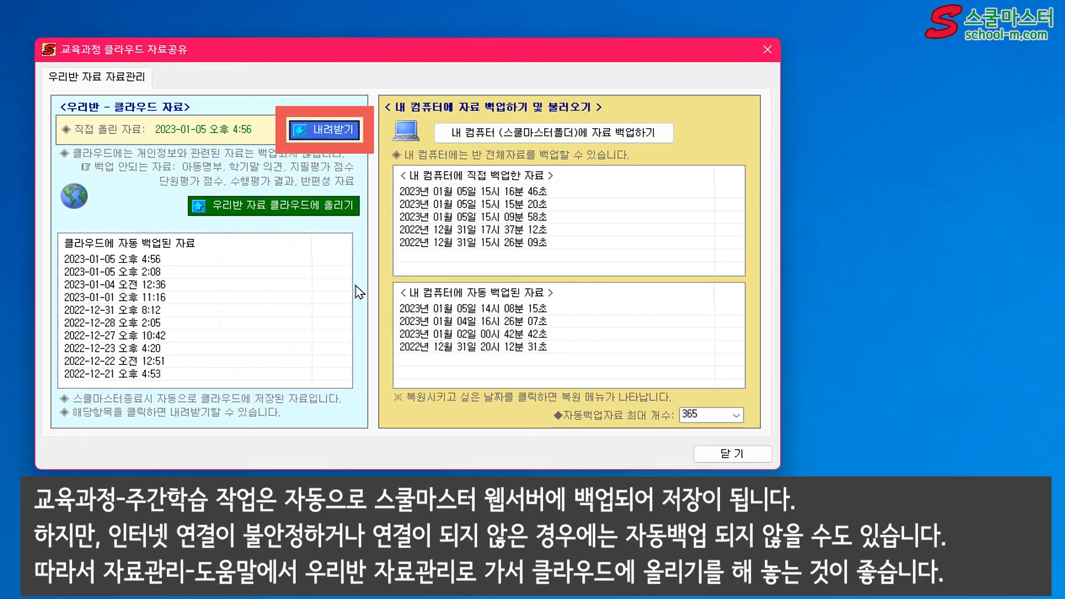
{"action": "left_click", "coordinate": [386, 293]}
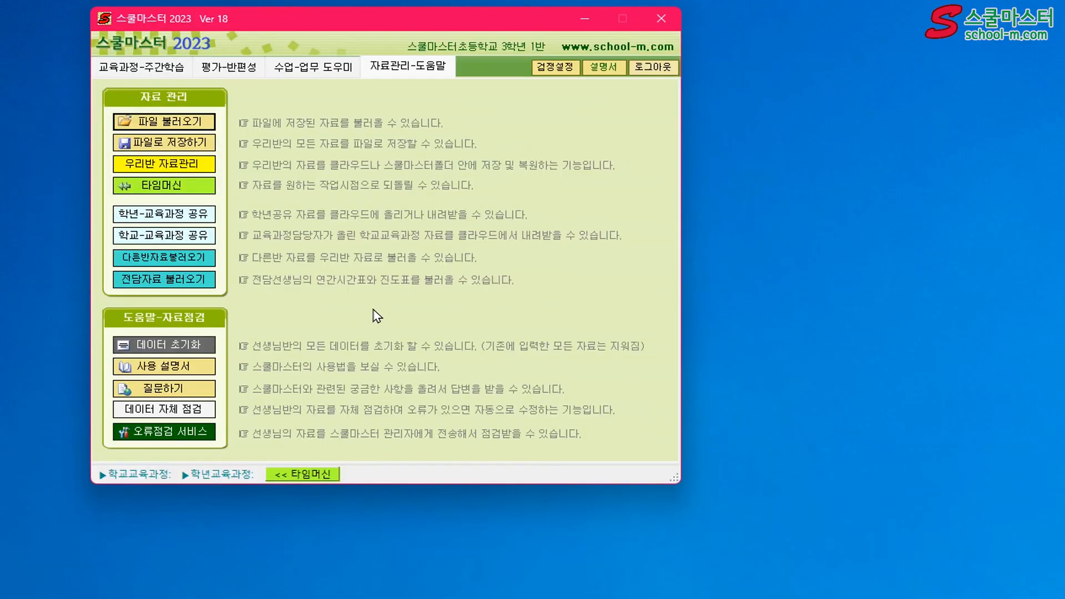